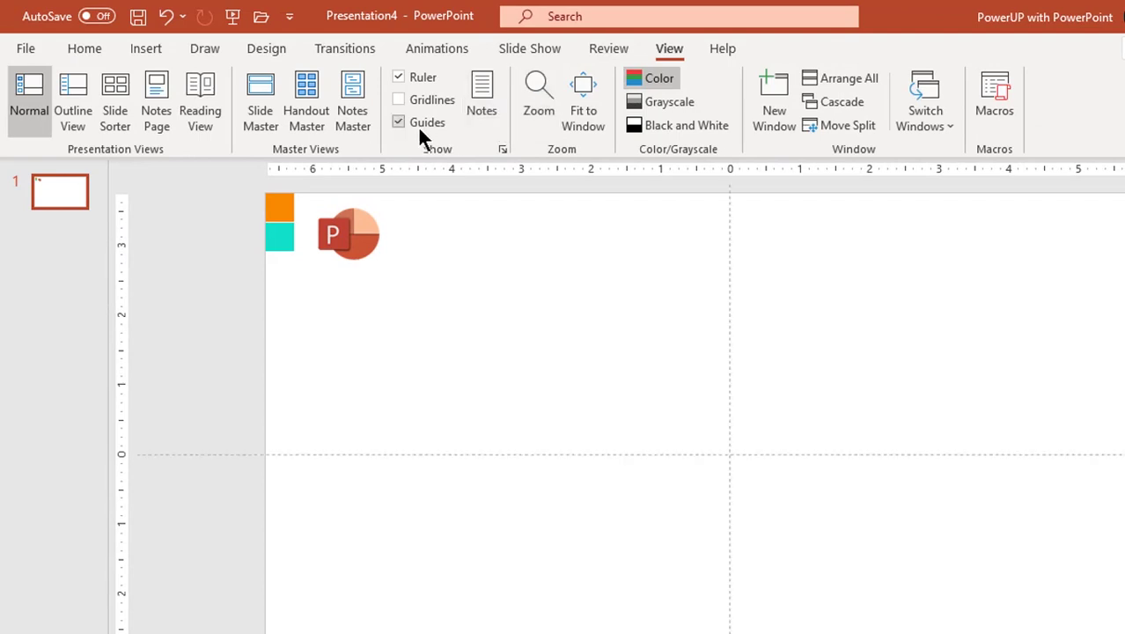
# Draw a rectangle about 5.96" wide and 1.31" high and center it where the slide's guides cross
pyautogui.click(150, 51)
pyautogui.click(301, 124)
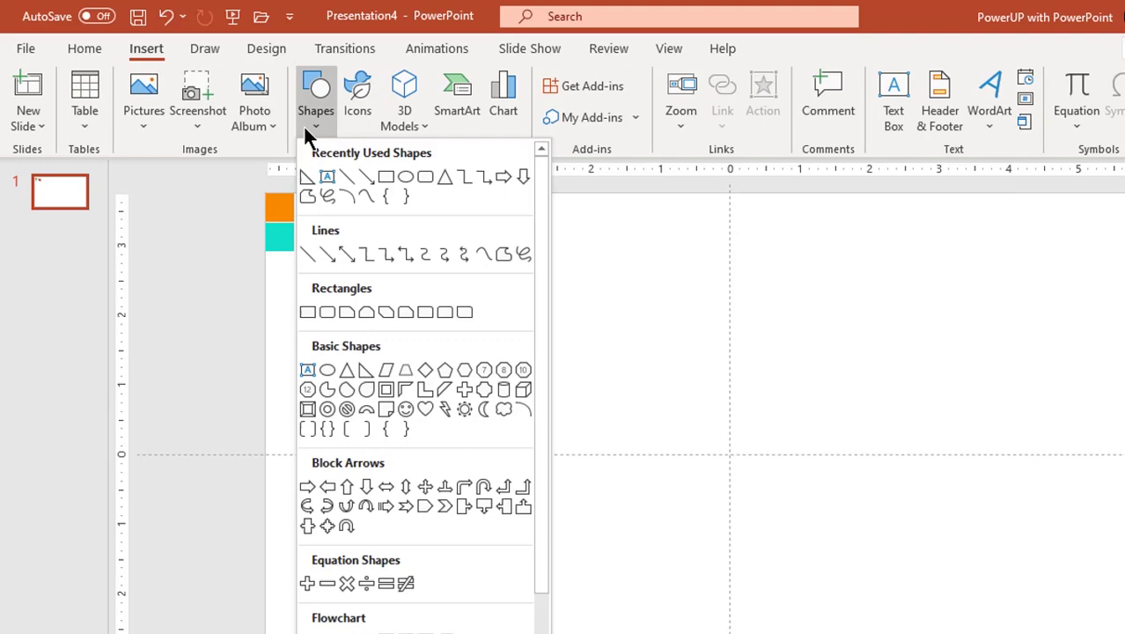
pyautogui.click(358, 175)
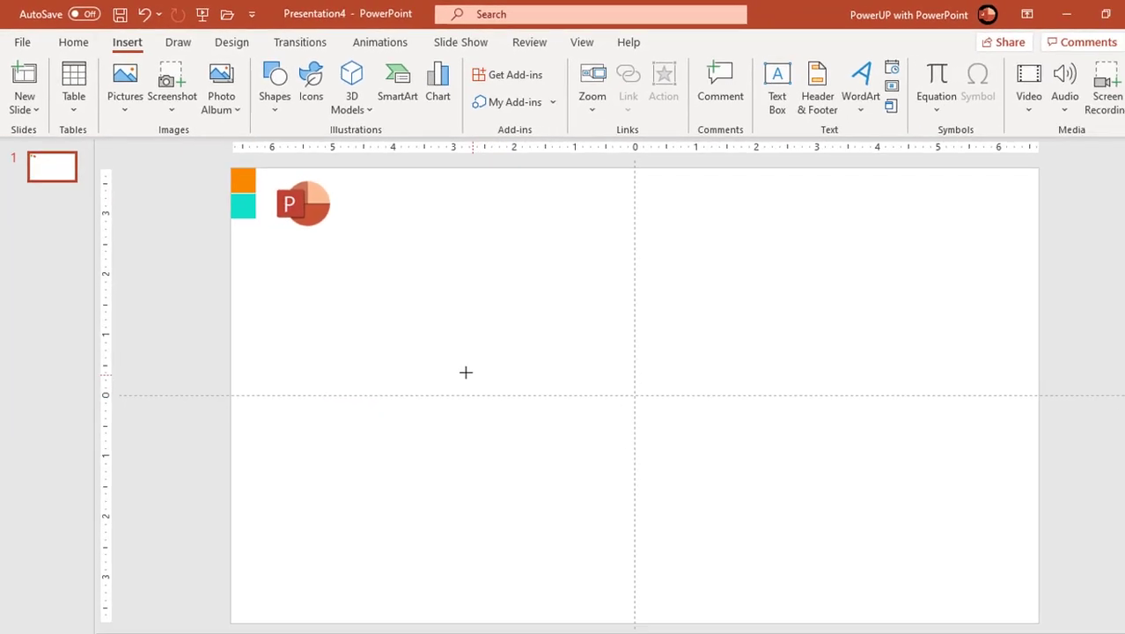
pyautogui.moveTo(430, 349); pyautogui.dragTo(778, 427)
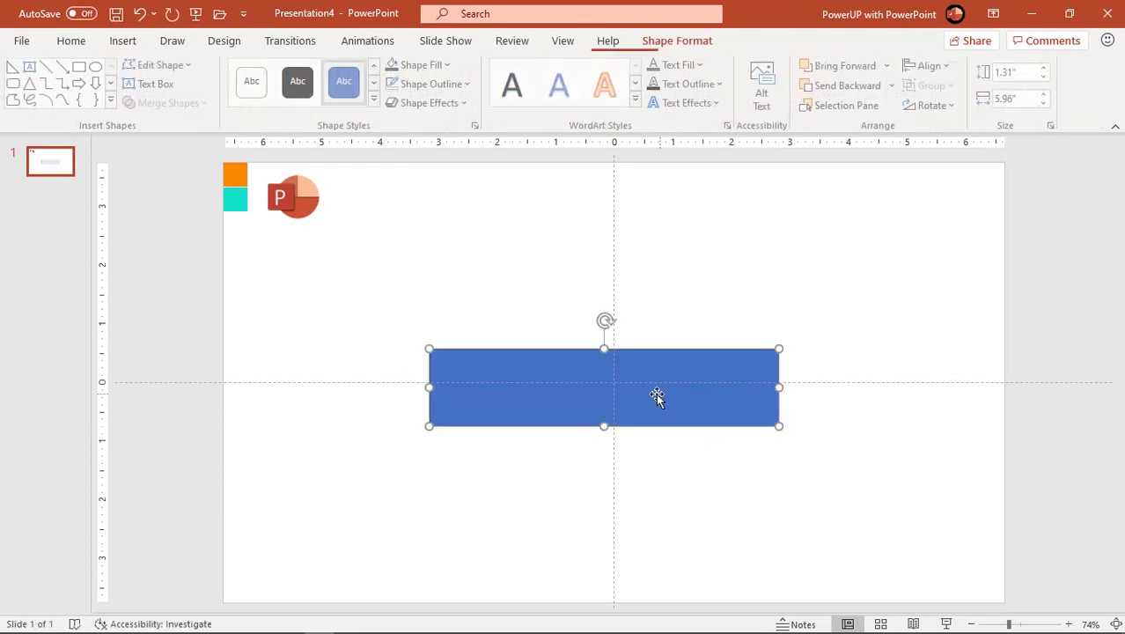
pyautogui.moveTo(655, 393); pyautogui.dragTo(664, 388)
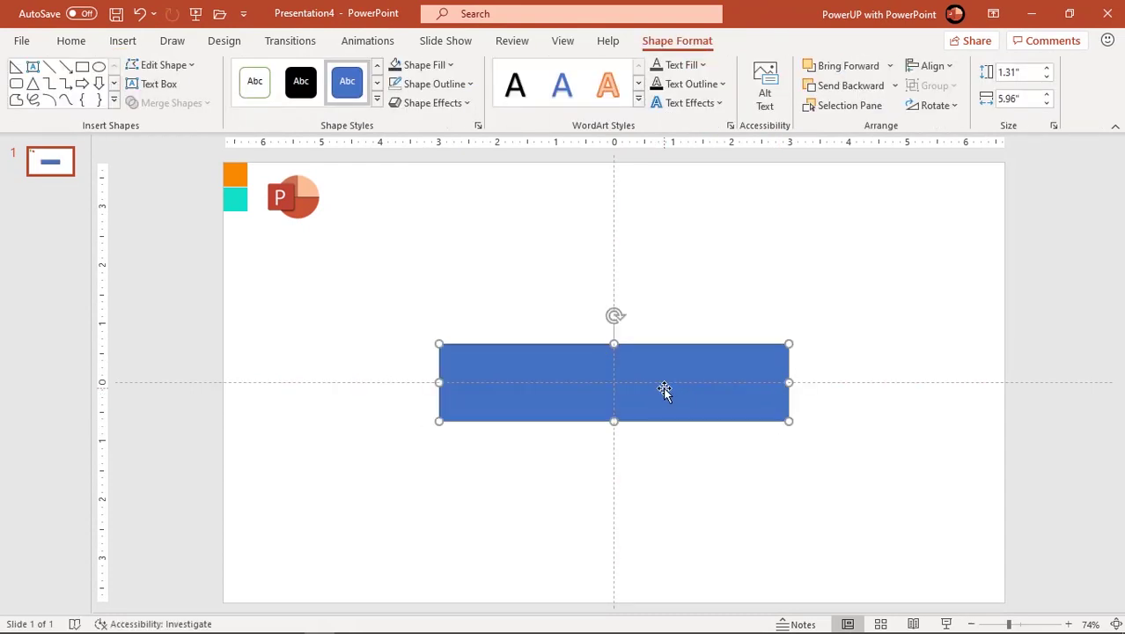
# Remove the rectangle's outline and fill it with the teal sampled from the color swatch on the slide
pyautogui.click(436, 85)
pyautogui.click(433, 263)
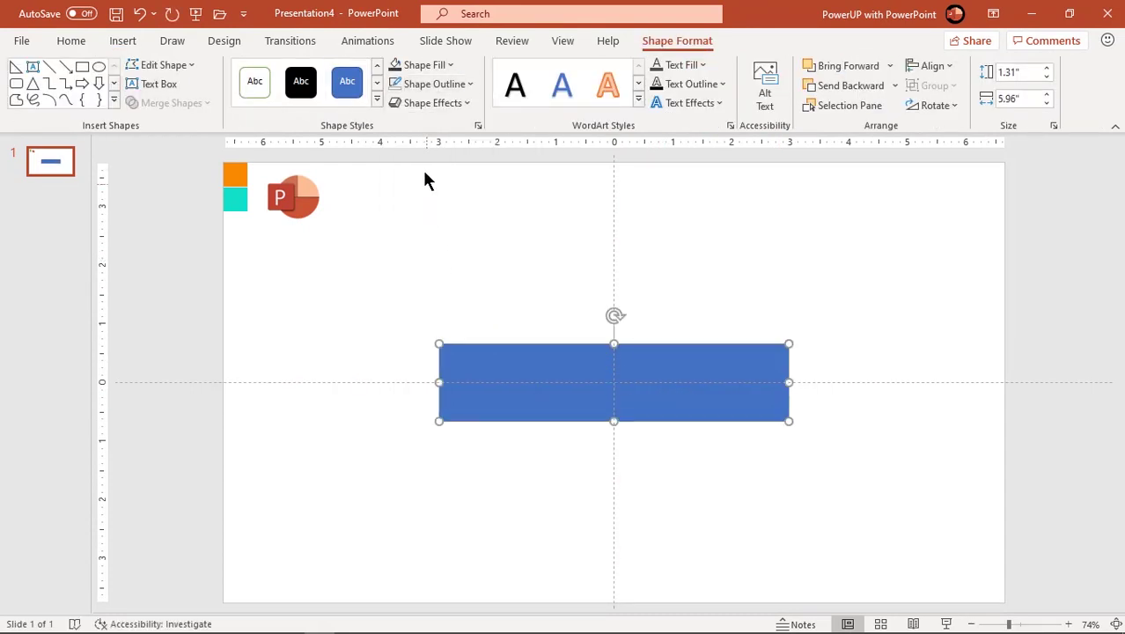
pyautogui.click(435, 69)
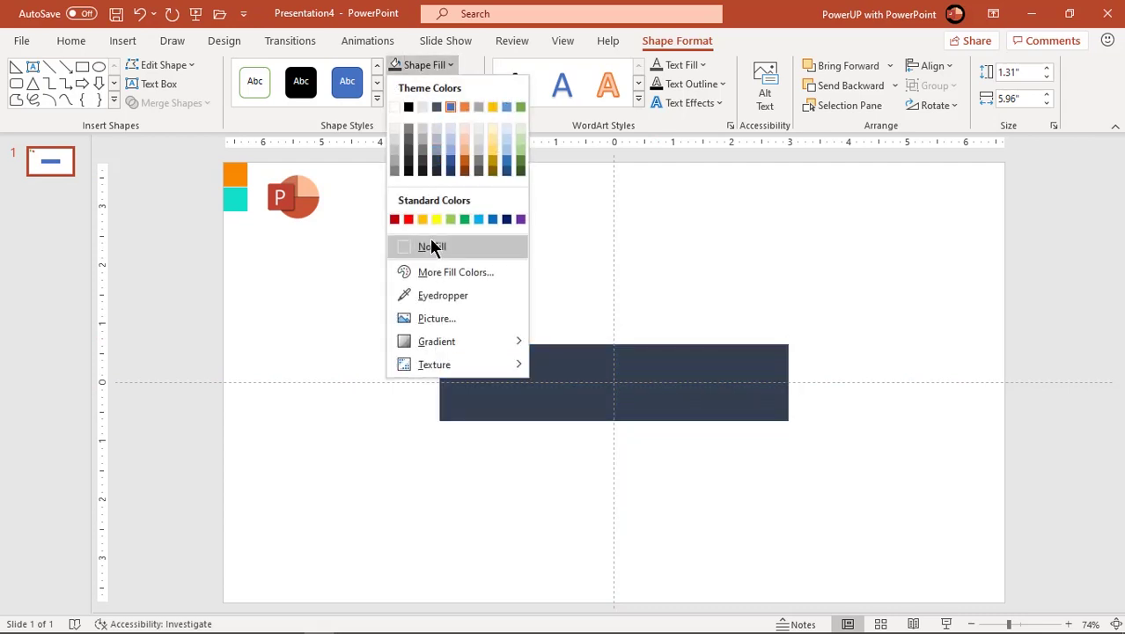
pyautogui.click(427, 296)
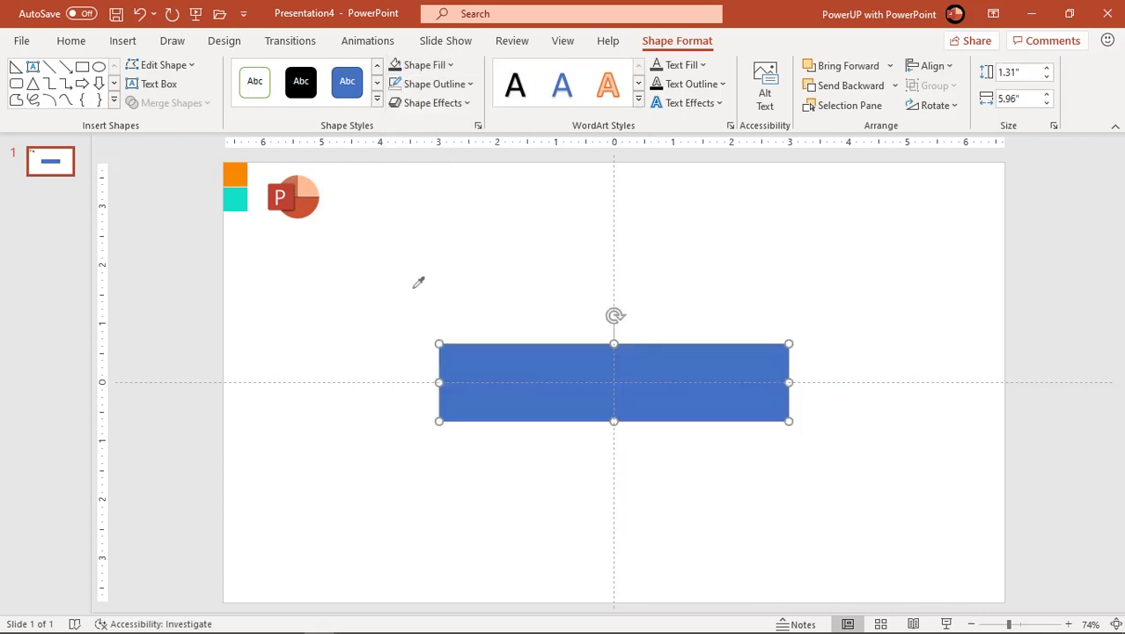
pyautogui.click(237, 201)
pyautogui.click(416, 254)
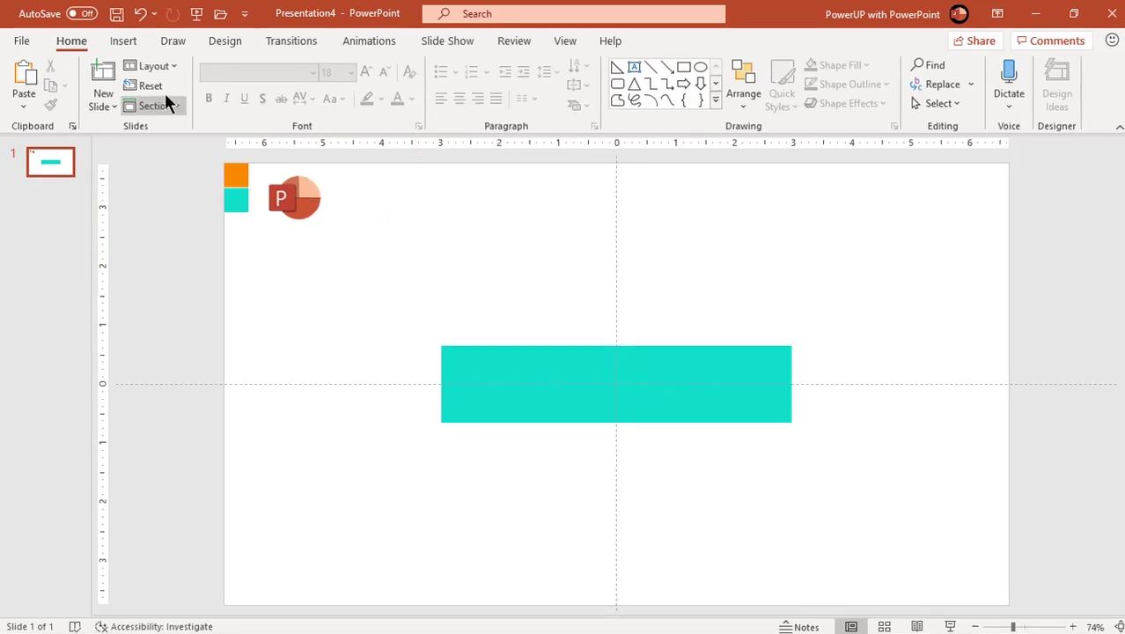
# Draw a smaller rectangle about 2.09" wide and 0.62" high above the teal one
pyautogui.click(130, 44)
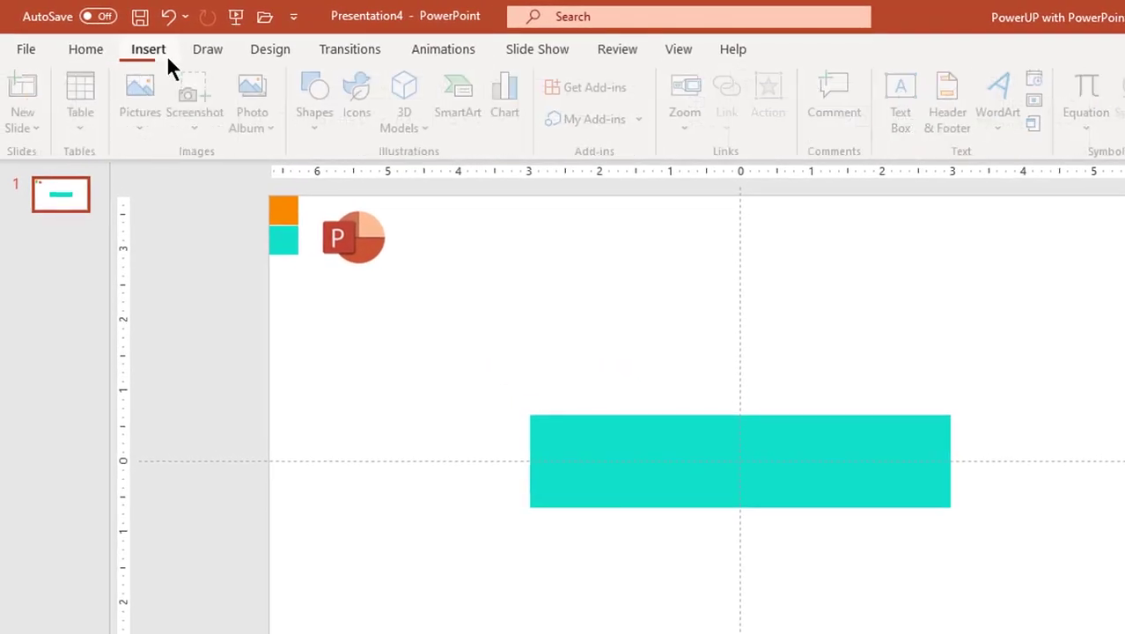
pyautogui.click(310, 123)
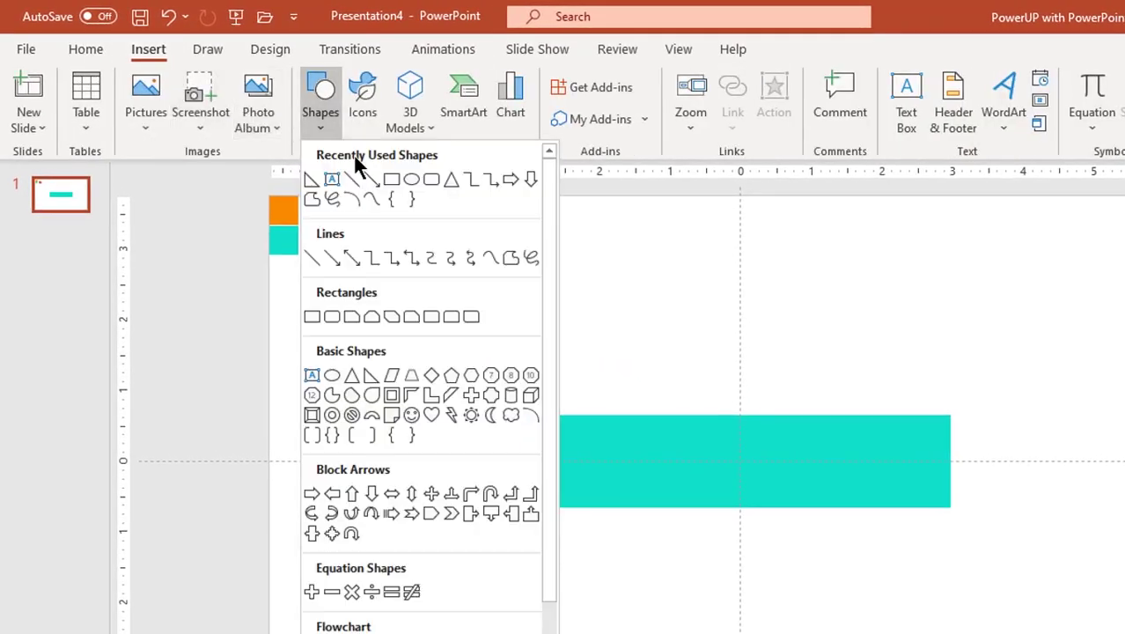
pyautogui.click(391, 185)
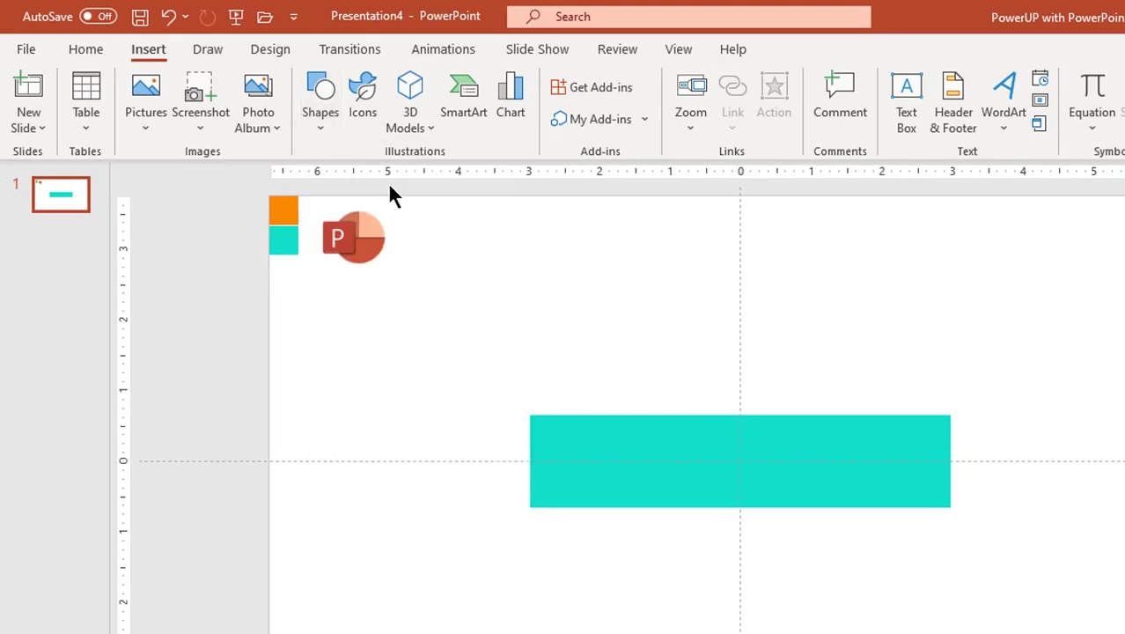
pyautogui.moveTo(496, 292); pyautogui.dragTo(645, 343)
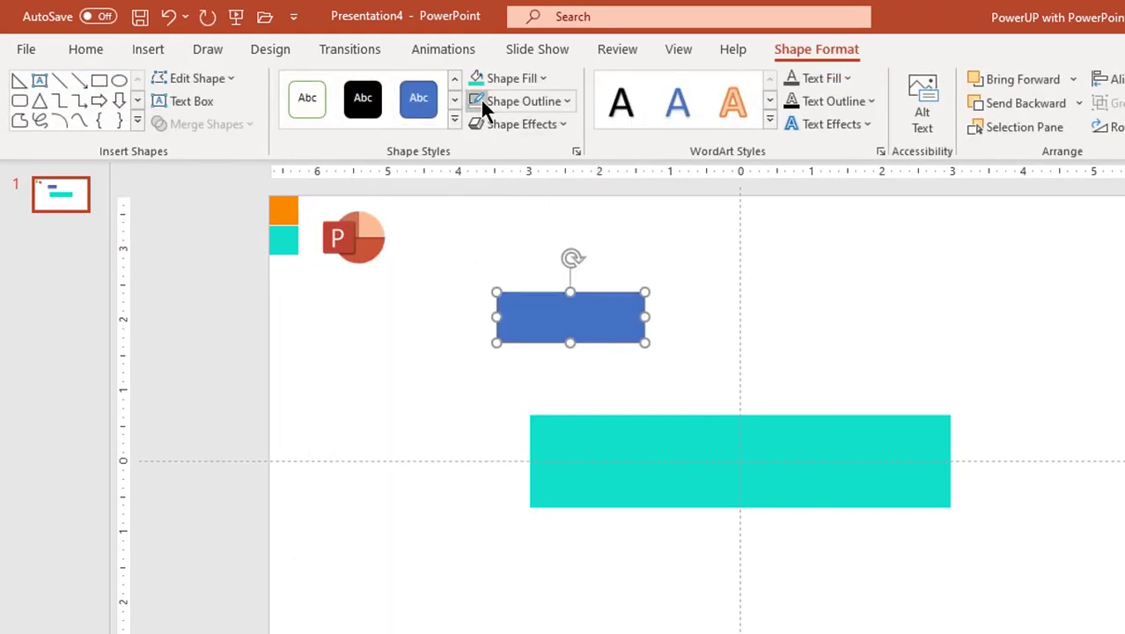
# Fill the small rectangle with the orange sampled from the swatch and move it just above the teal rectangle
pyautogui.click(506, 79)
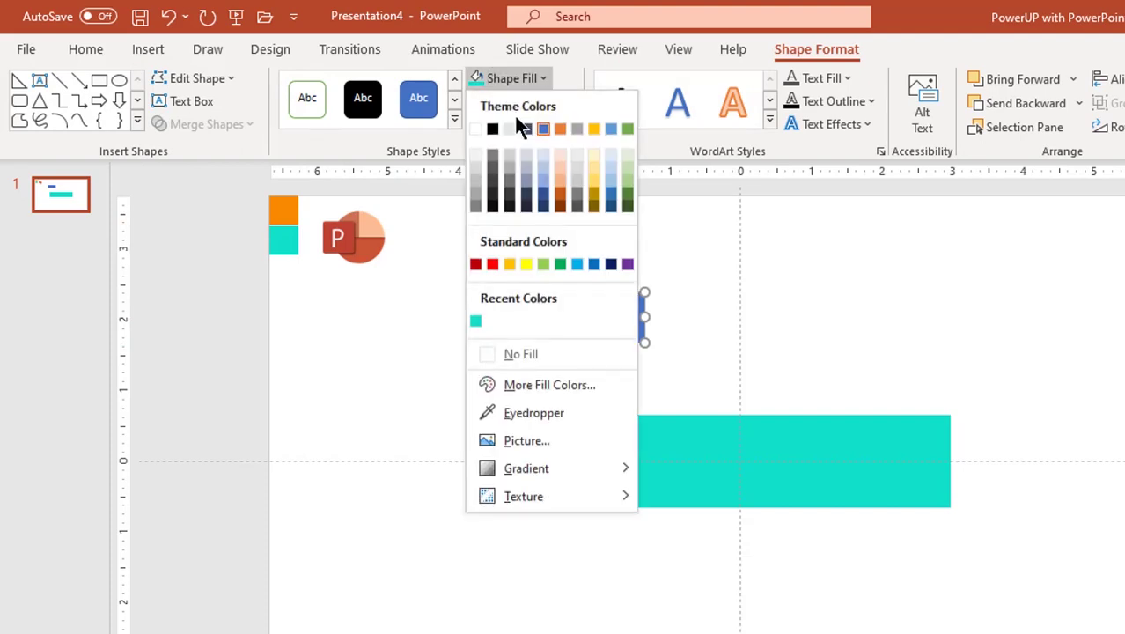
pyautogui.click(488, 412)
pyautogui.click(284, 211)
pyautogui.moveTo(543, 314); pyautogui.dragTo(636, 327)
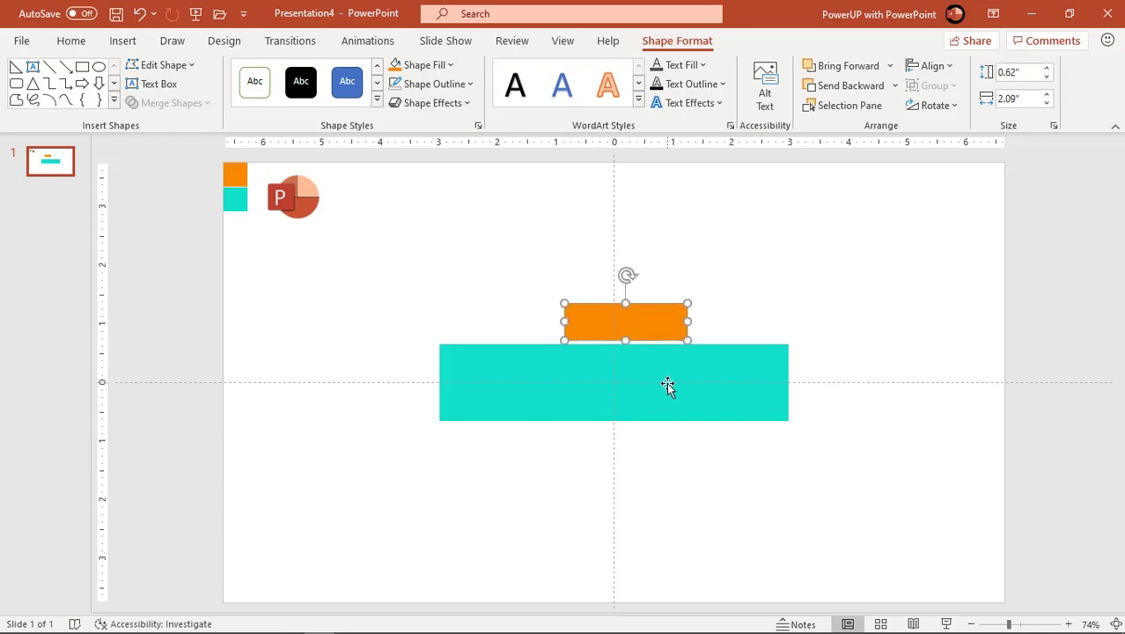
# Tilt the teal rectangle slightly counterclockwise and center the orange rectangle over its upper edge on the vertical guide
pyautogui.click(664, 384)
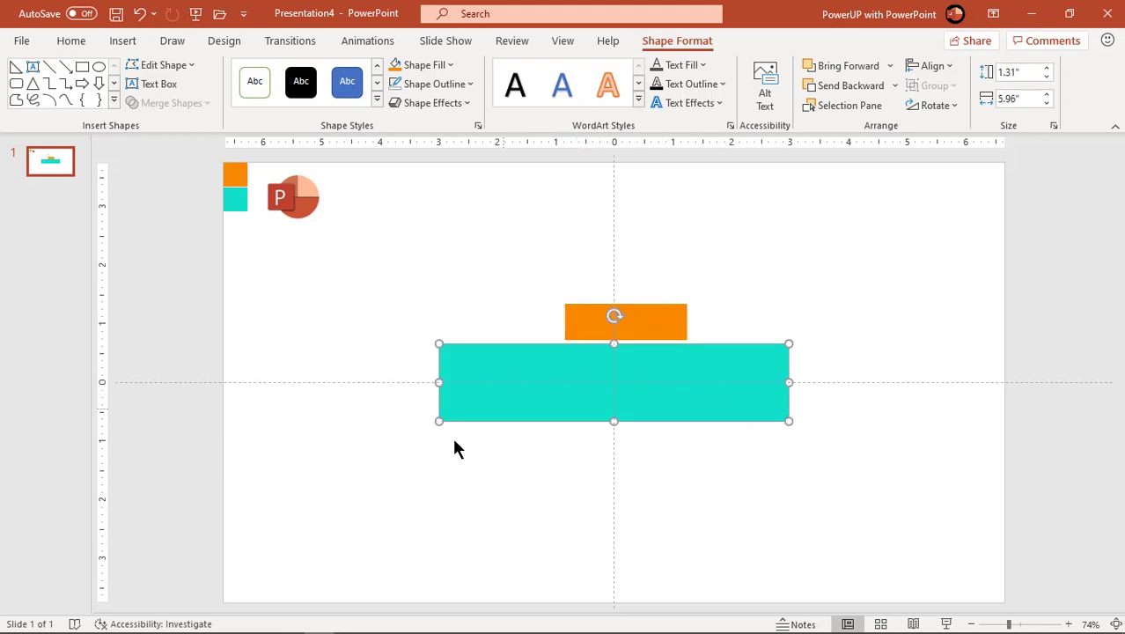
pyautogui.press('alt')
pyautogui.press('alt')
pyautogui.moveTo(612, 316)
pyautogui.mouseDown()
pyautogui.moveTo(602, 320)
pyautogui.moveTo(625, 331)
pyautogui.mouseUp()
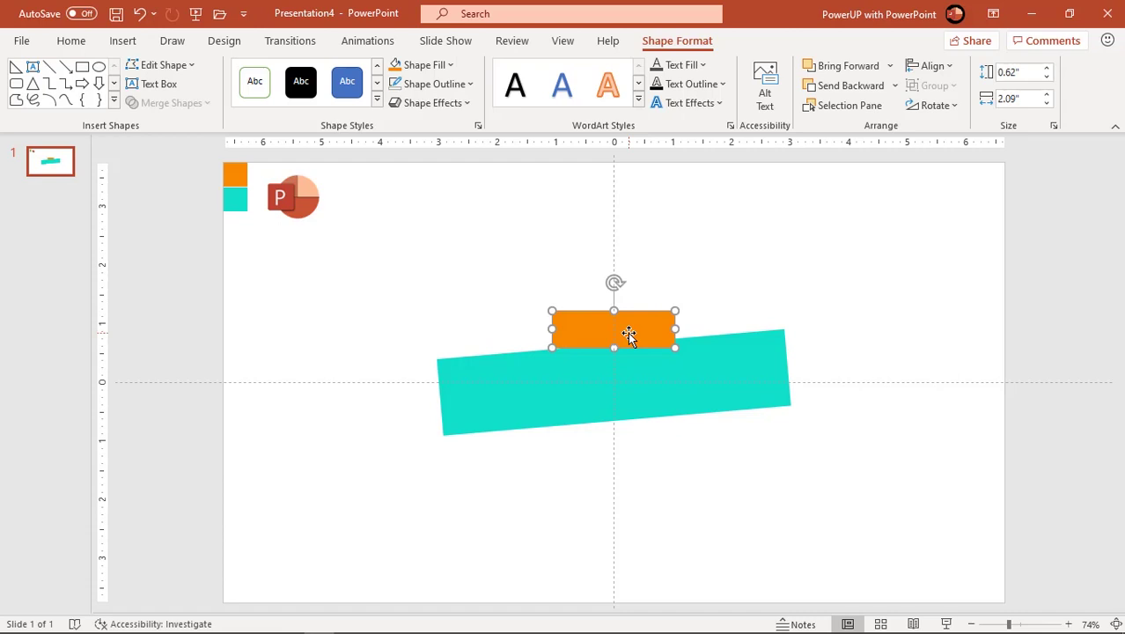
pyautogui.click(695, 477)
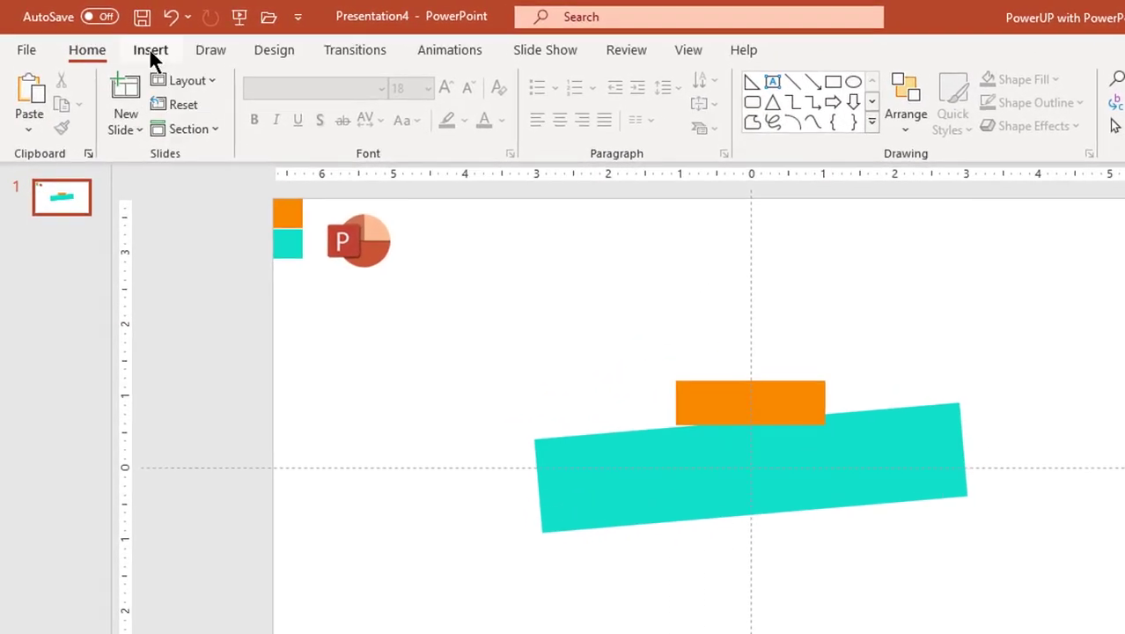
# Insert a text box below the teal rectangle containing the word PLEASE
pyautogui.click(152, 55)
pyautogui.click(316, 138)
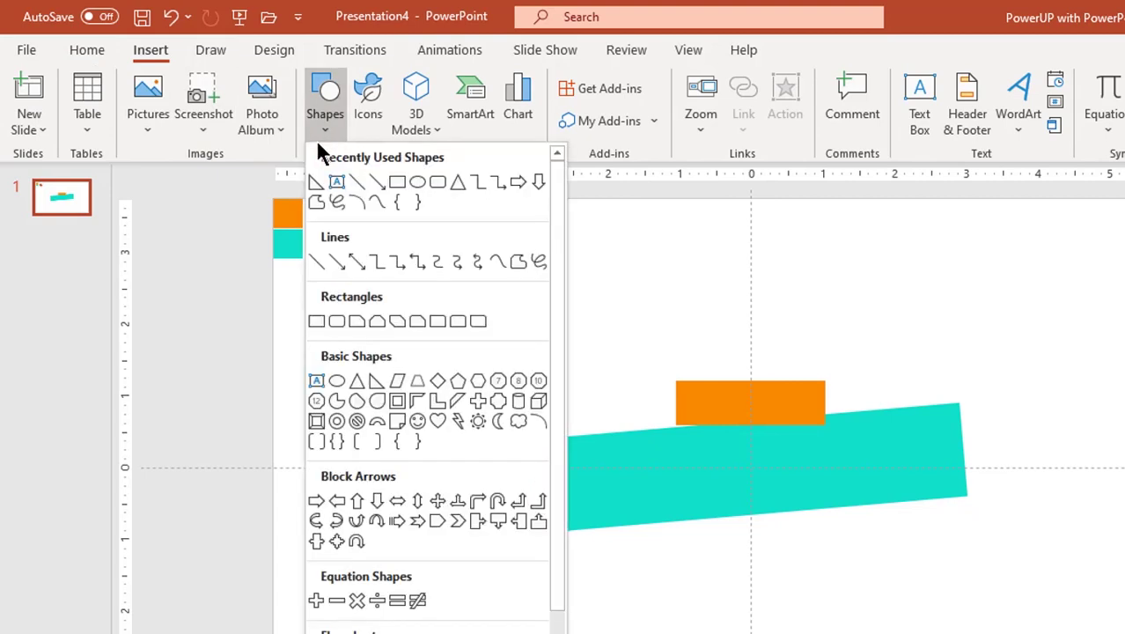
pyautogui.click(336, 182)
pyautogui.moveTo(649, 569); pyautogui.dragTo(781, 596)
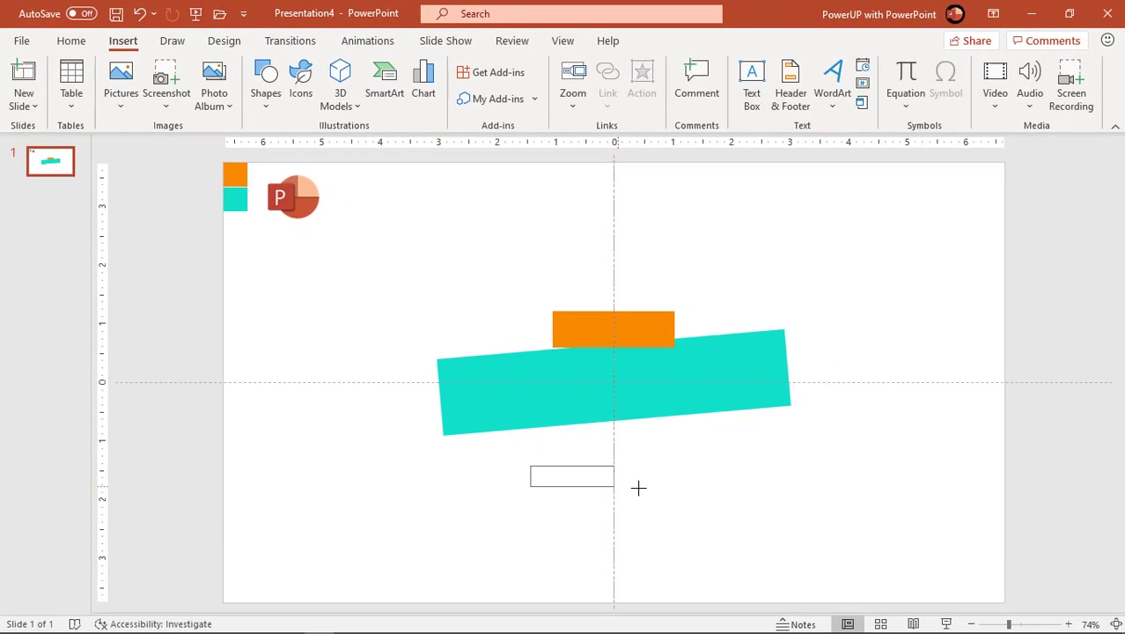
pyautogui.moveTo(638, 487); pyautogui.dragTo(662, 493)
pyautogui.write('PLEASE')
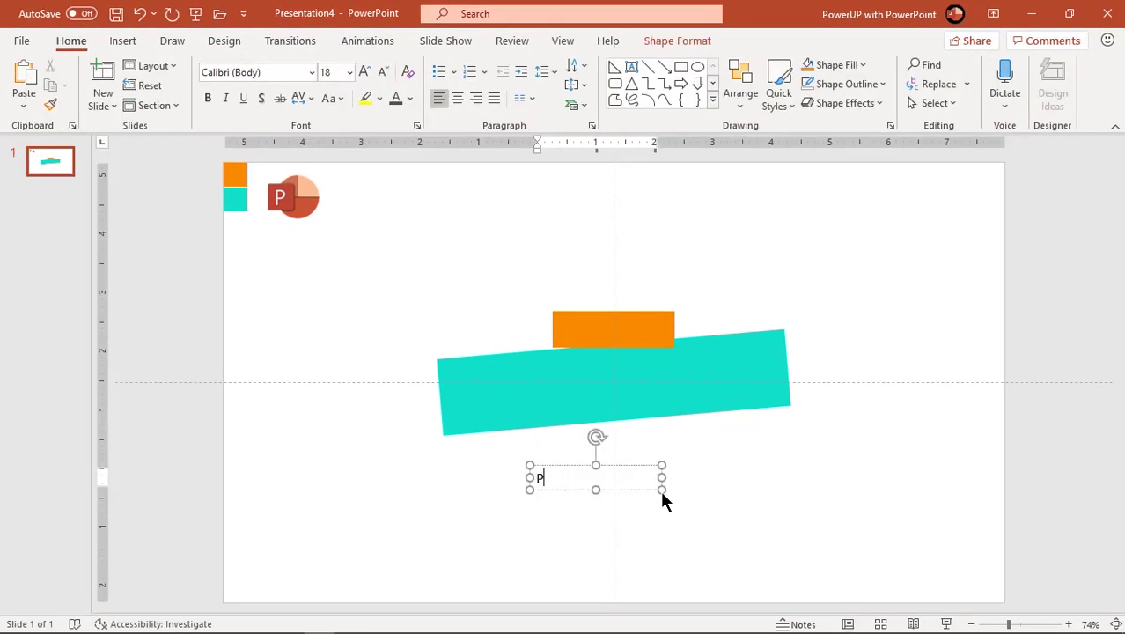
# Center the PLEASE text, set its font to Source Sans Pro Black and make it italic
pyautogui.click(645, 492)
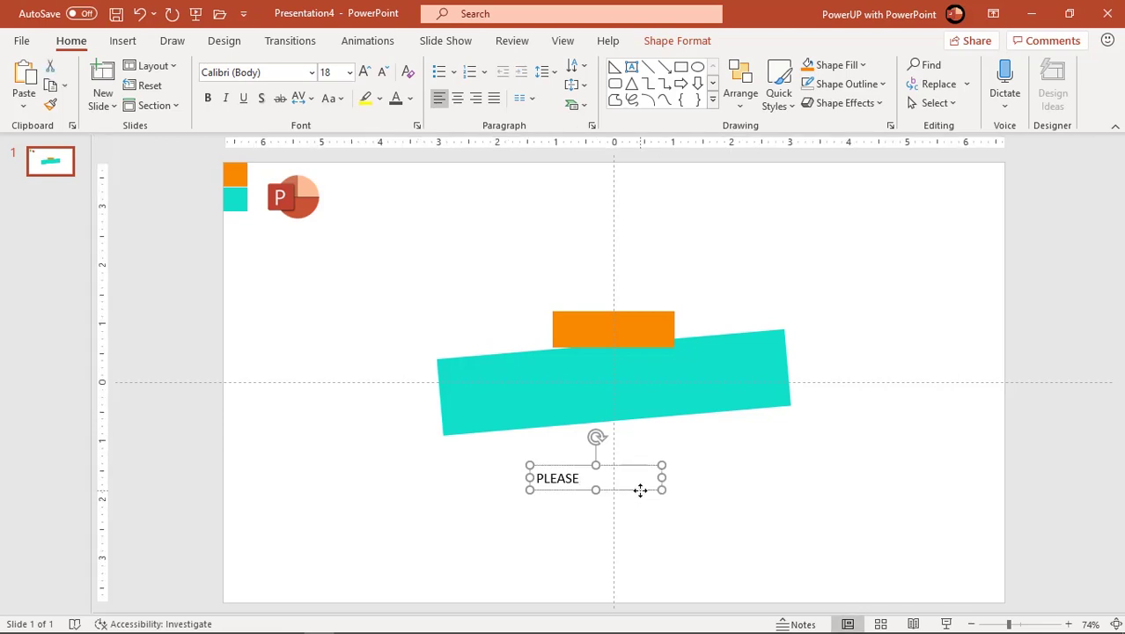
pyautogui.click(459, 99)
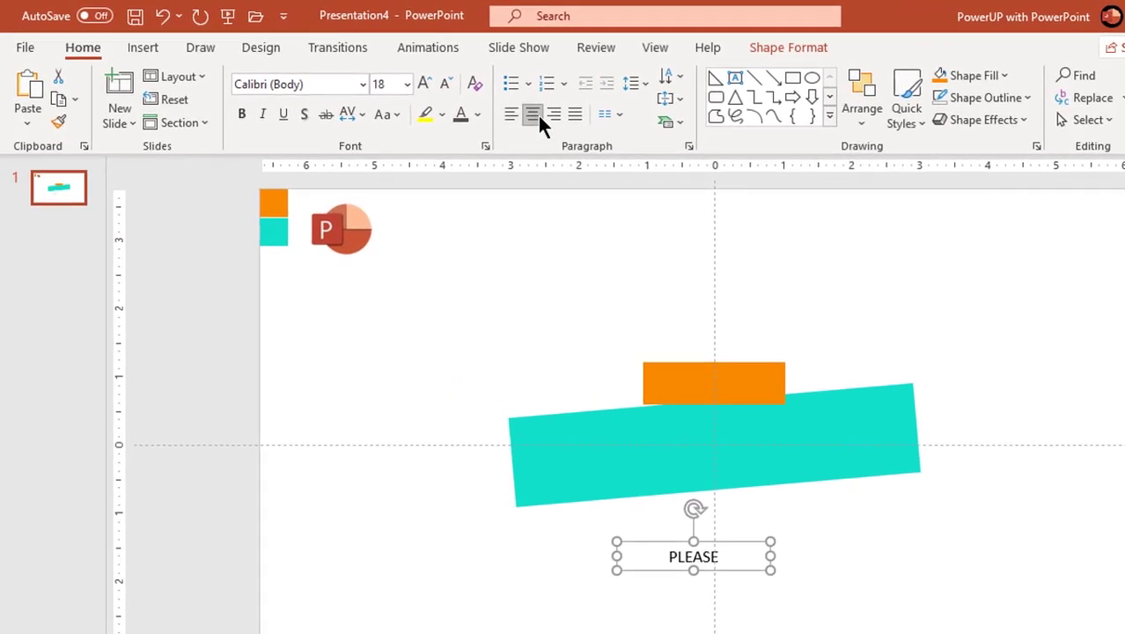
pyautogui.click(360, 84)
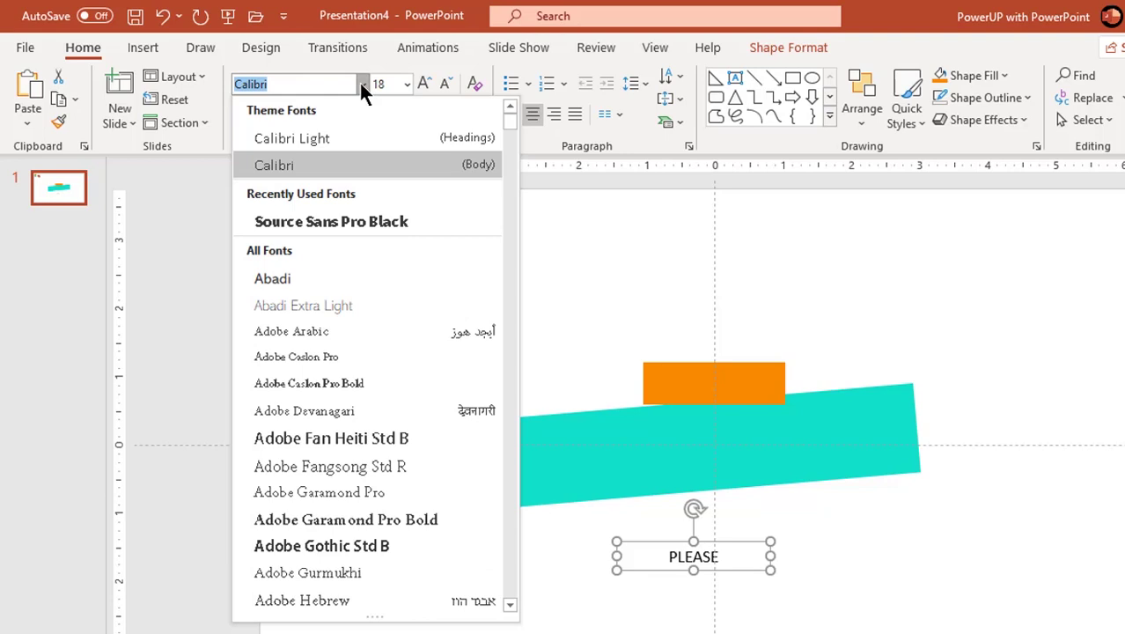
pyautogui.click(327, 217)
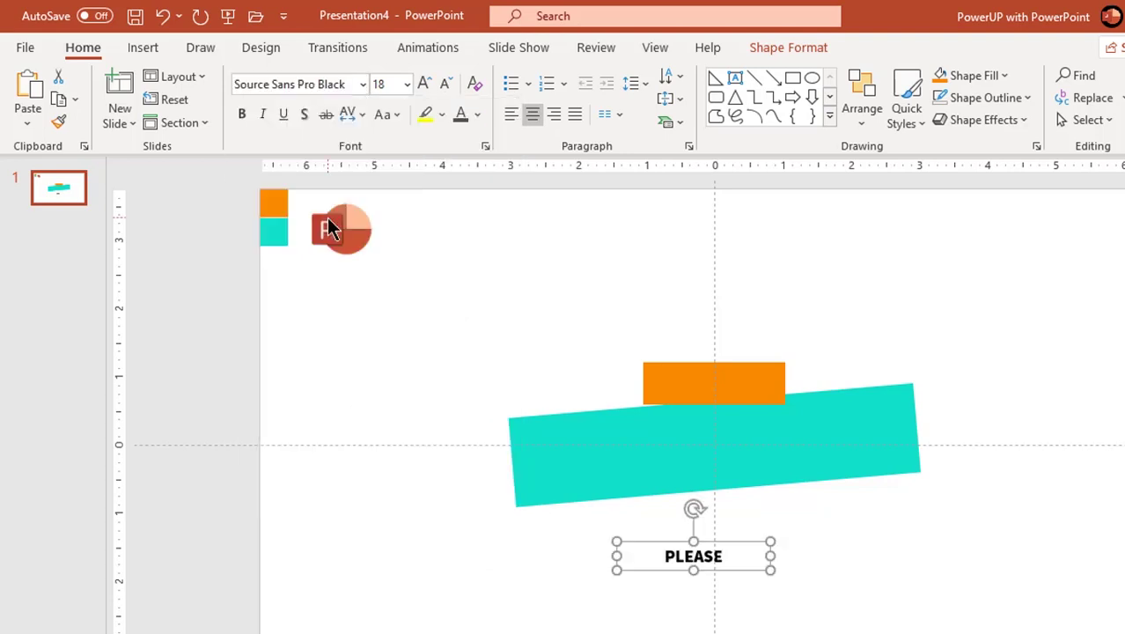
pyautogui.click(263, 115)
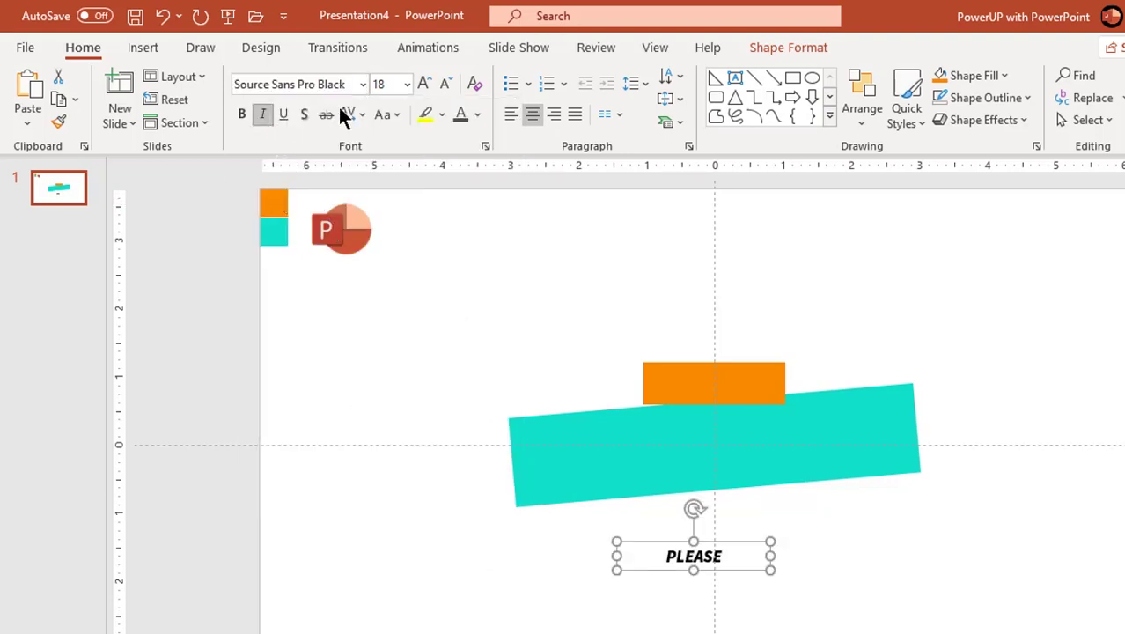
# Enlarge the PLEASE text to 40 pt
pyautogui.click(421, 84)
pyautogui.click(420, 85)
pyautogui.click(421, 84)
pyautogui.click(421, 84)
pyautogui.click(421, 84)
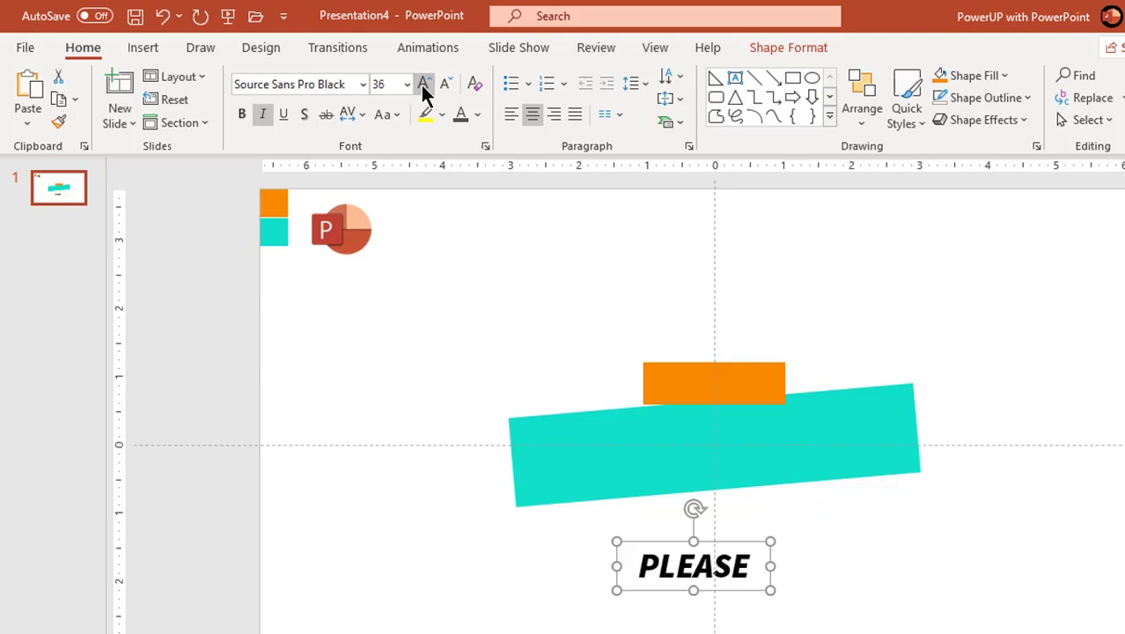
pyautogui.click(420, 85)
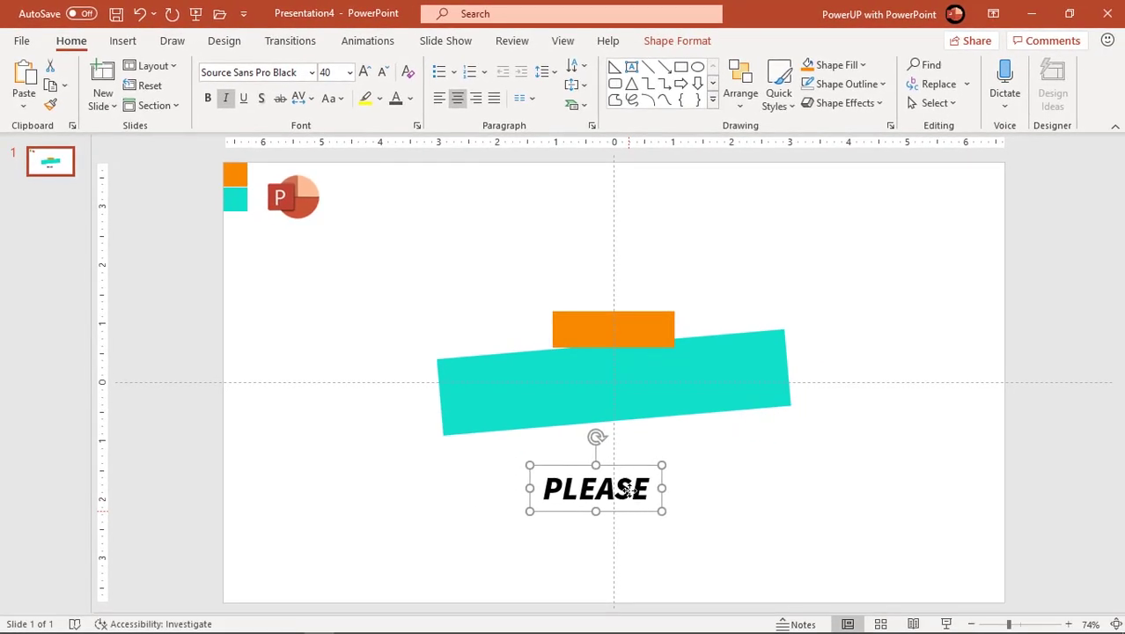
# Fit PLEASE to the orange rectangle by placing it there and reducing its font one size, then move it below the teal shape
pyautogui.moveTo(628, 489); pyautogui.dragTo(642, 351)
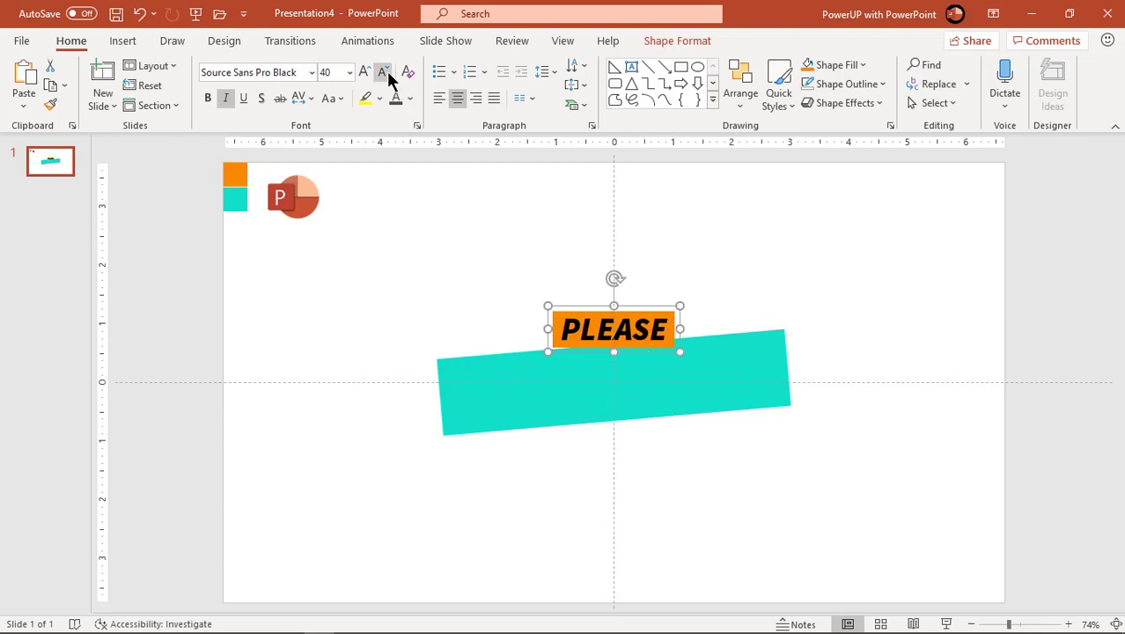
pyautogui.click(382, 72)
pyautogui.moveTo(662, 305); pyautogui.dragTo(661, 450)
# Duplicate the orange rectangle and place the copy over the PLEASE text below the teal rectangle
pyautogui.click(644, 328)
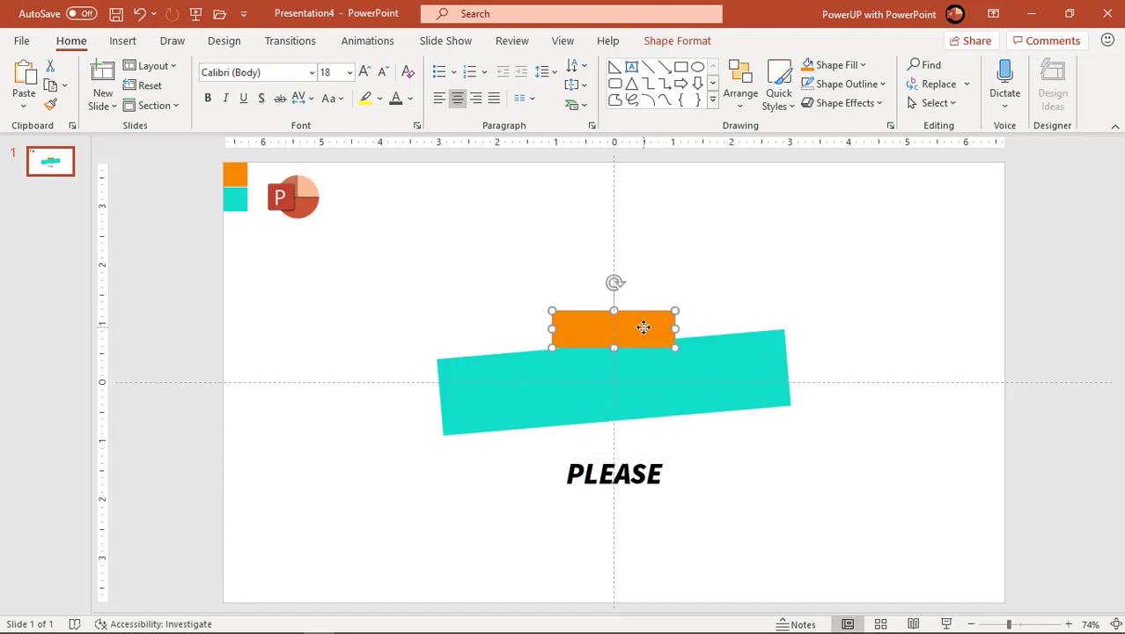
pyautogui.hotkey('ctrl', 'd')
pyautogui.moveTo(642, 330); pyautogui.dragTo(633, 463)
pyautogui.click(764, 519)
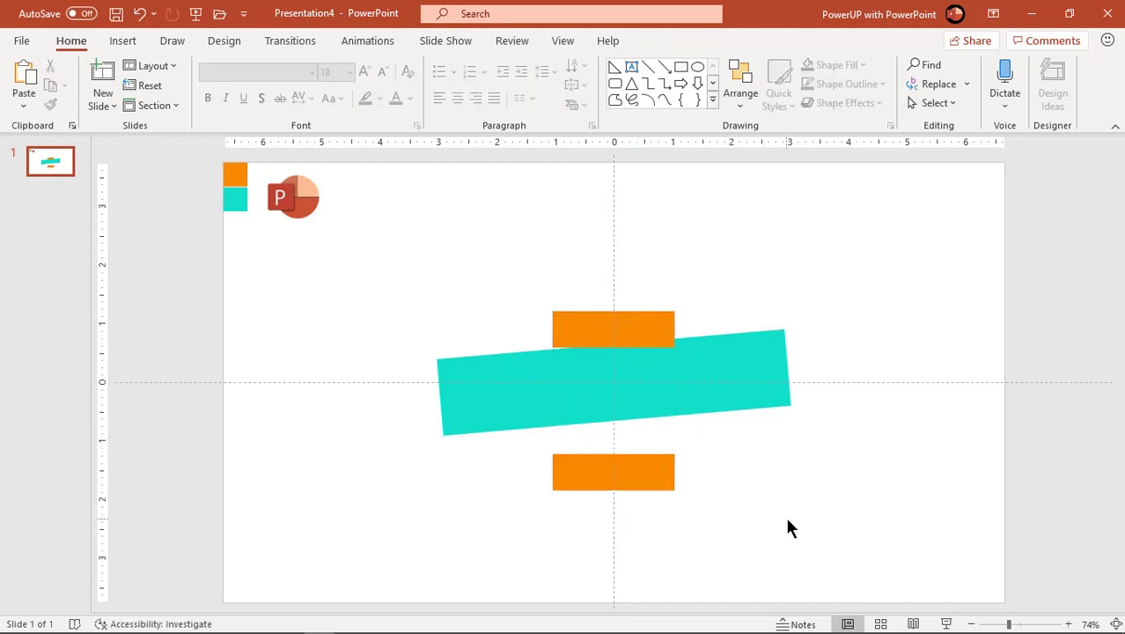
# Fragment the lower orange rectangle together with the PLEASE text beneath it
pyautogui.moveTo(786, 520); pyautogui.dragTo(509, 443)
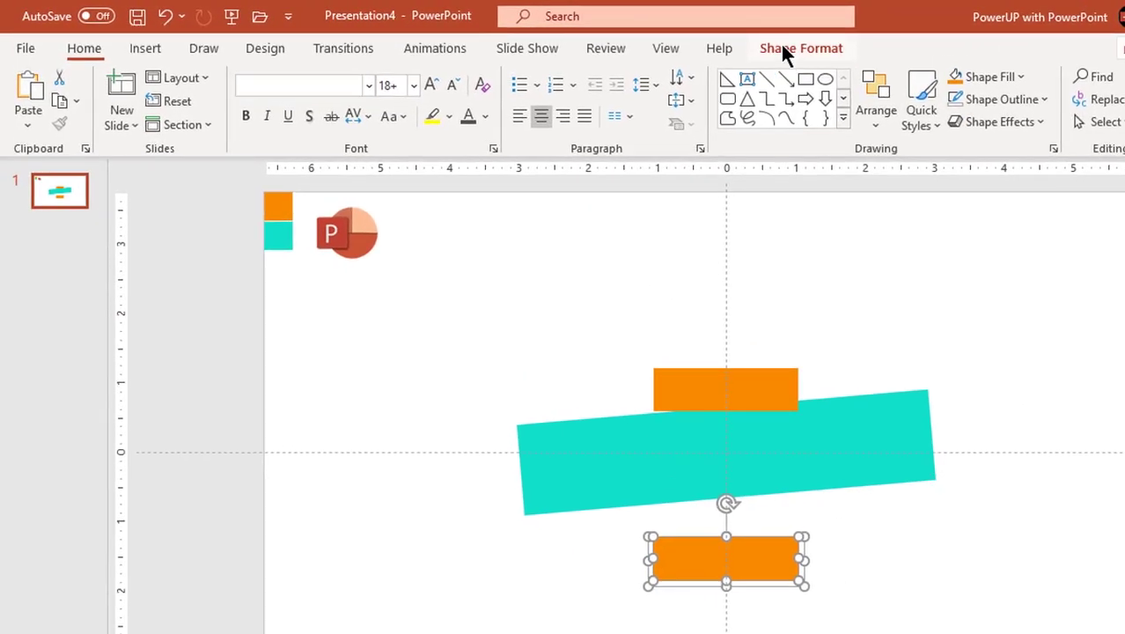
pyautogui.click(782, 52)
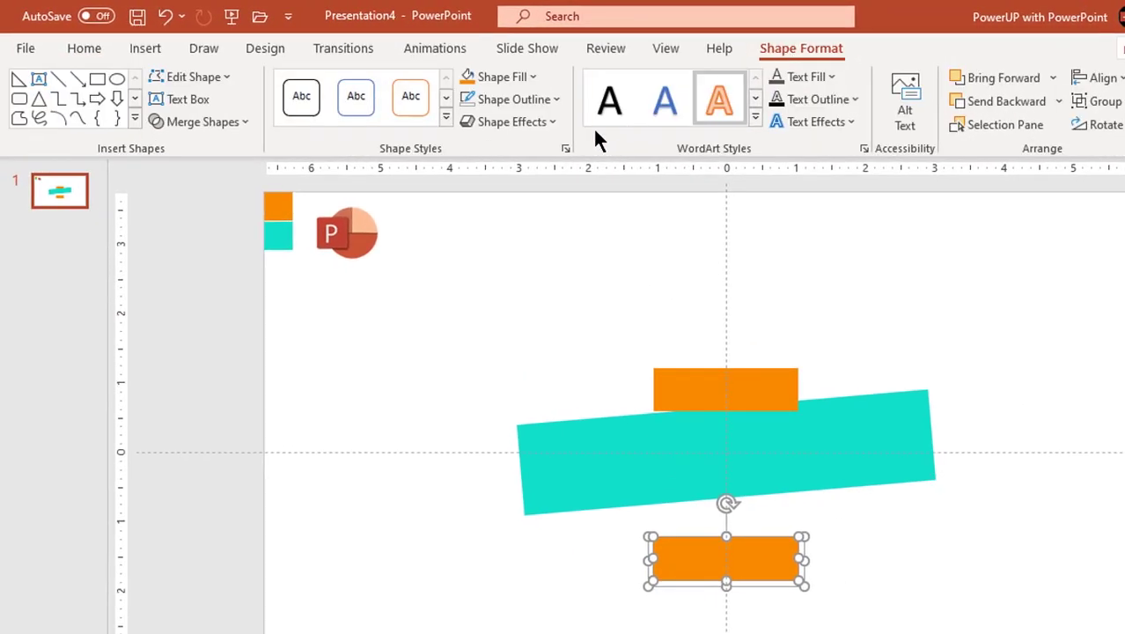
pyautogui.click(216, 123)
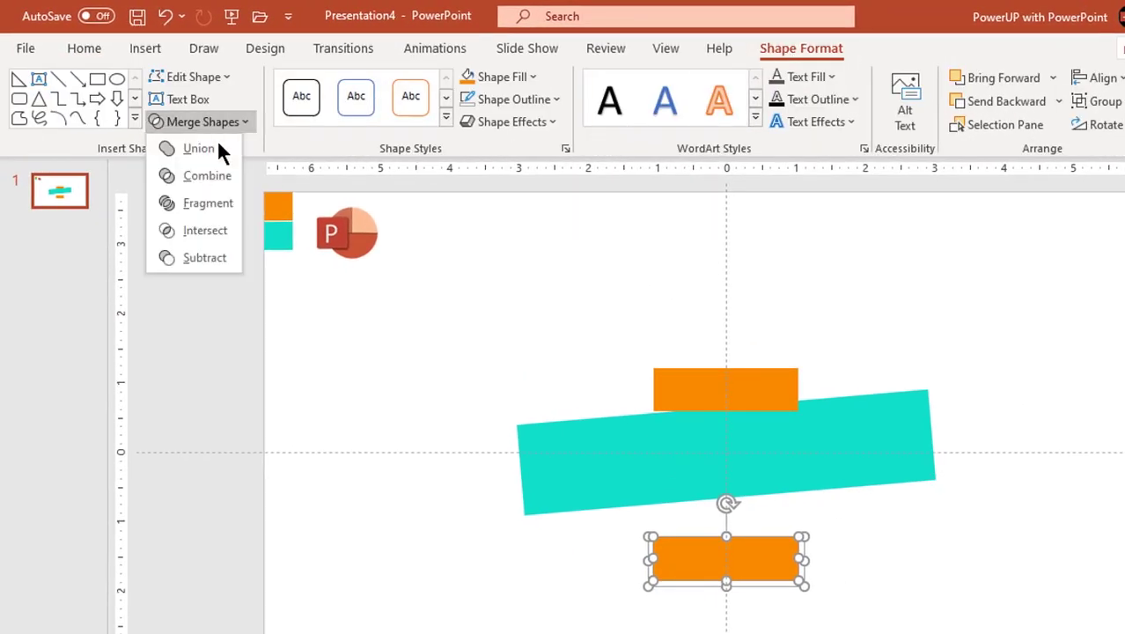
pyautogui.click(204, 203)
# Move the orange plate with the cut-out lettering down and to the right, away from the solid PLEASE letters
pyautogui.click(508, 548)
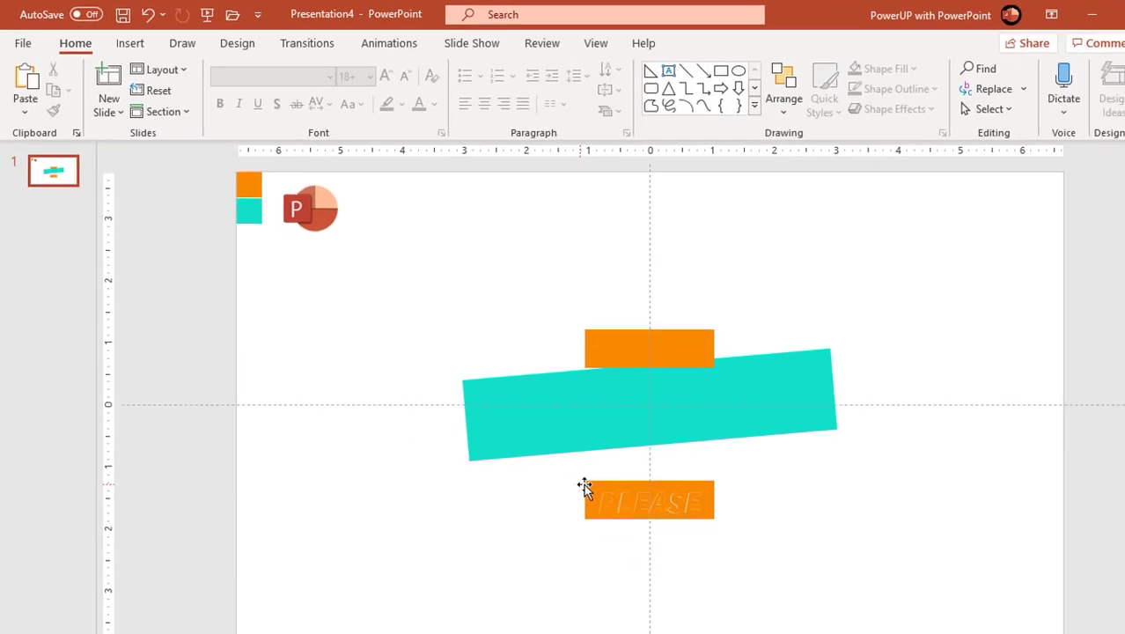
pyautogui.click(655, 542)
pyautogui.moveTo(655, 542); pyautogui.dragTo(790, 574)
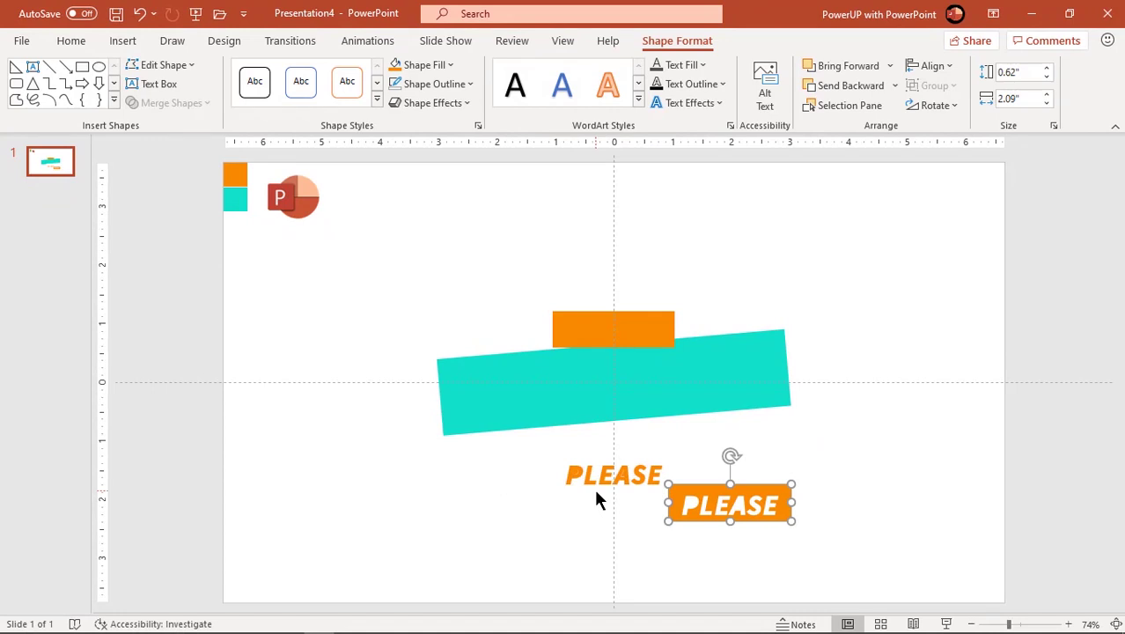
# Move the small inner pieces of the P and A out of the solid PLEASE letters to empty space below
pyautogui.scroll(5, 597, 500)
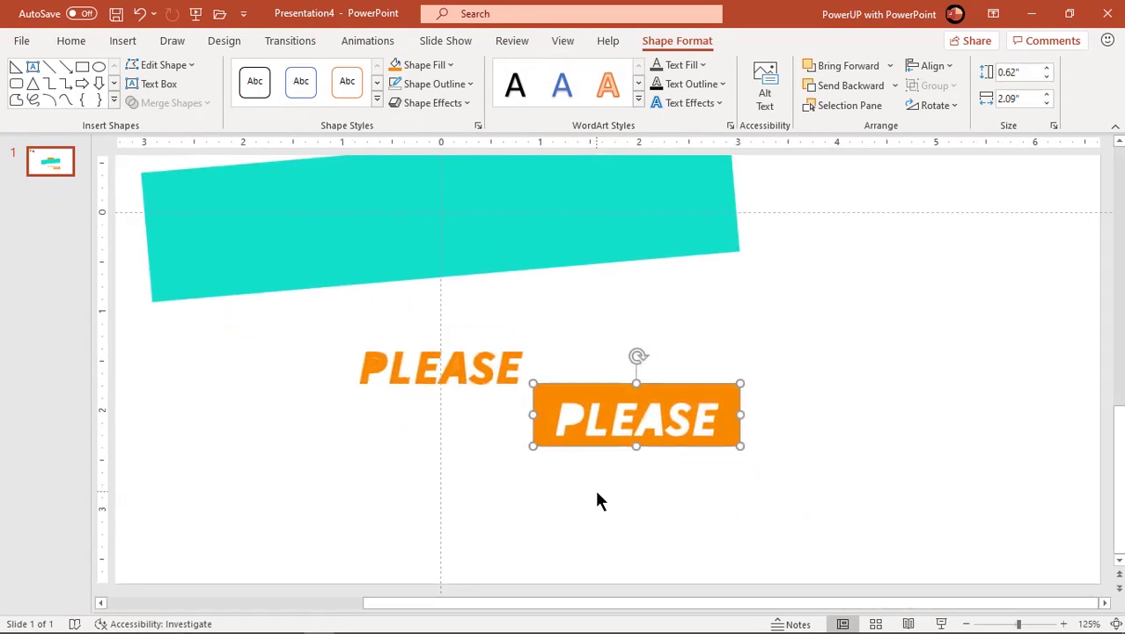
pyautogui.click(375, 363)
pyautogui.moveTo(371, 388); pyautogui.dragTo(478, 456)
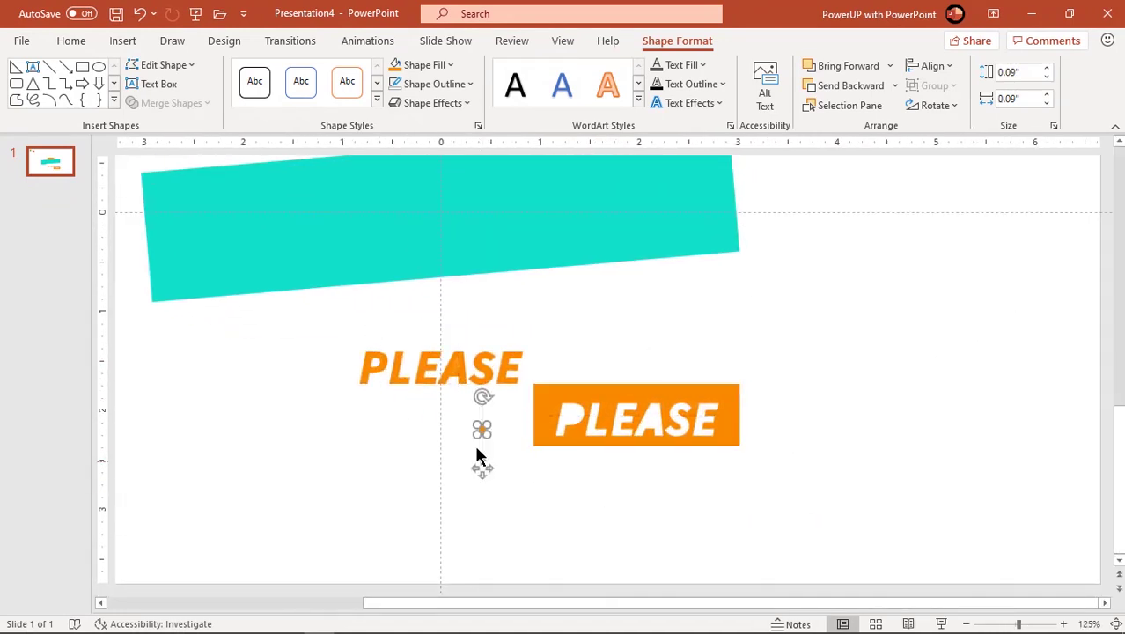
pyautogui.click(454, 373)
pyautogui.moveTo(455, 404); pyautogui.dragTo(500, 492)
# Delete the orange plate with the cut-out lettering together with the two small inner pieces of the P and A
pyautogui.click(582, 389)
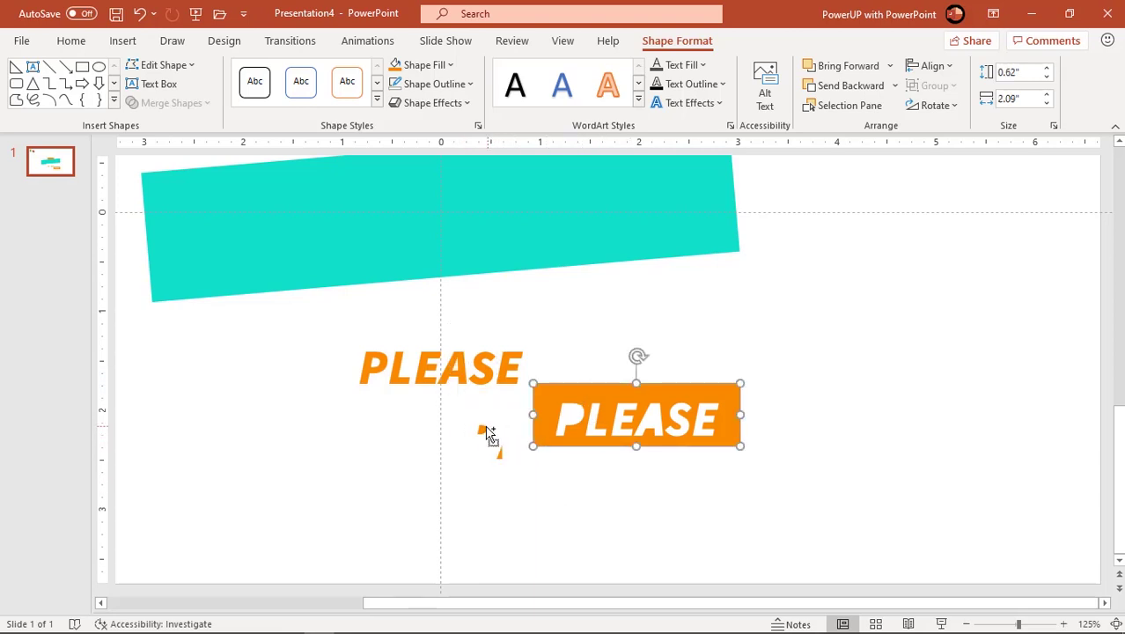
pyautogui.keyDown('ctrl'); pyautogui.click(488, 435); pyautogui.keyUp('ctrl')
pyautogui.keyDown('ctrl'); pyautogui.click(498, 453); pyautogui.keyUp('ctrl')
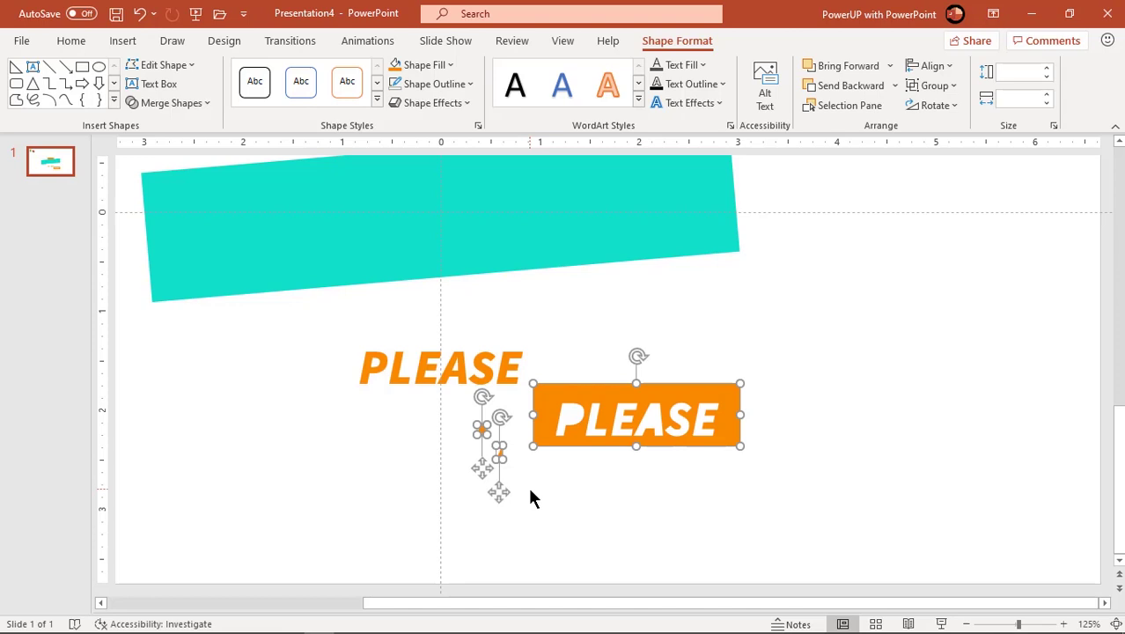
pyautogui.press('Delete')
# Group the six solid PLEASE letters and move the group onto the orange rectangle above the teal shape
pyautogui.moveTo(597, 469); pyautogui.dragTo(353, 342)
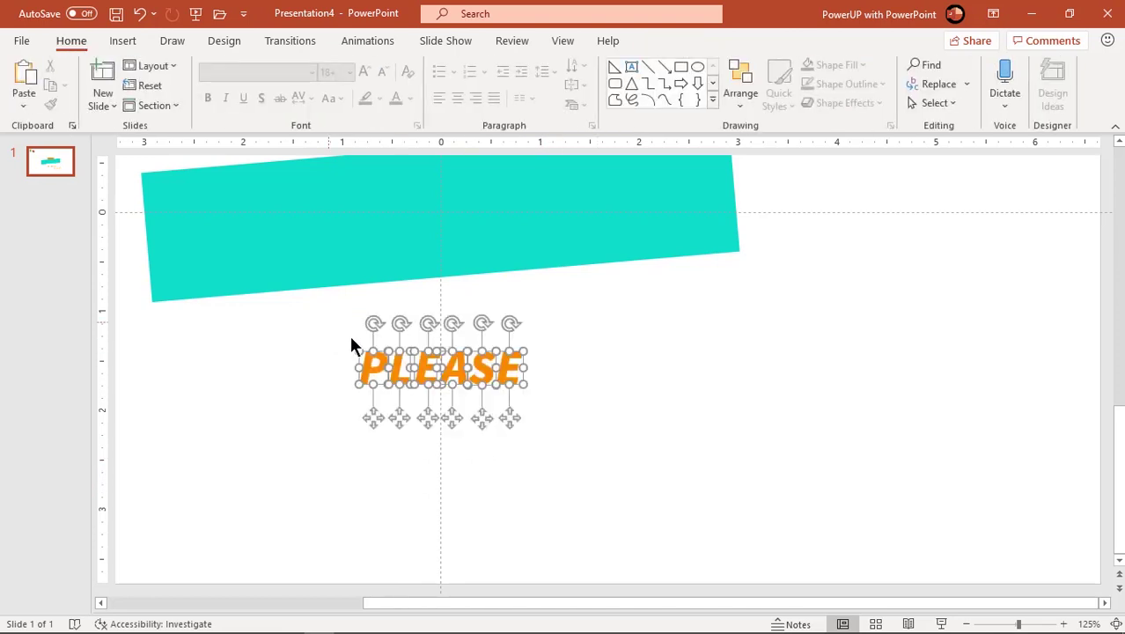
pyautogui.rightClick(425, 379)
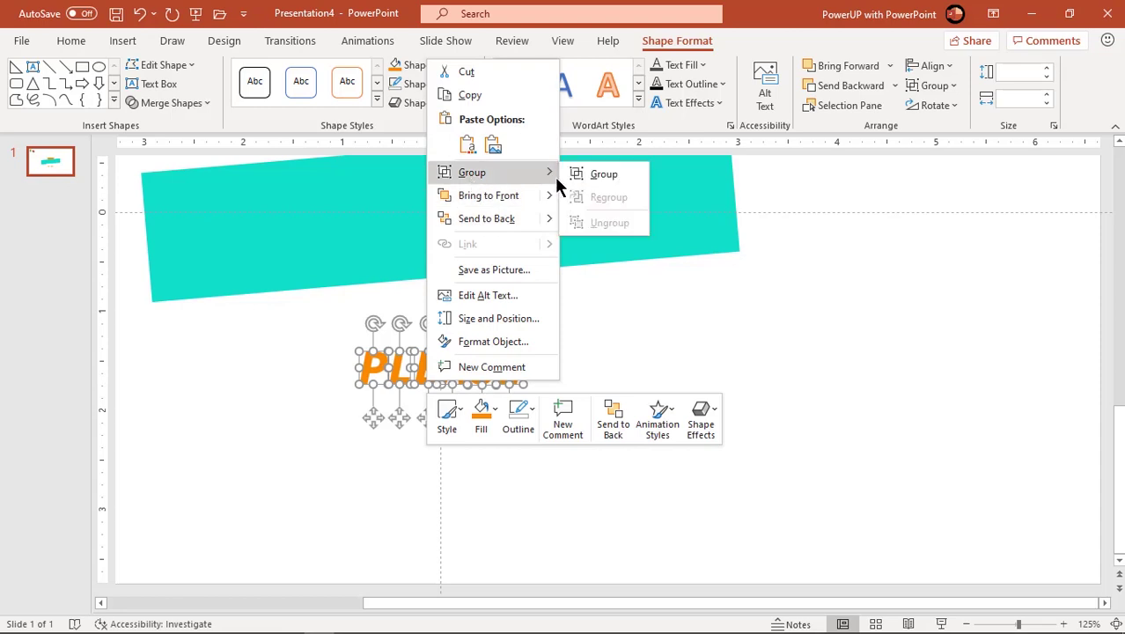
pyautogui.click(583, 174)
pyautogui.scroll(3, 579, 401)
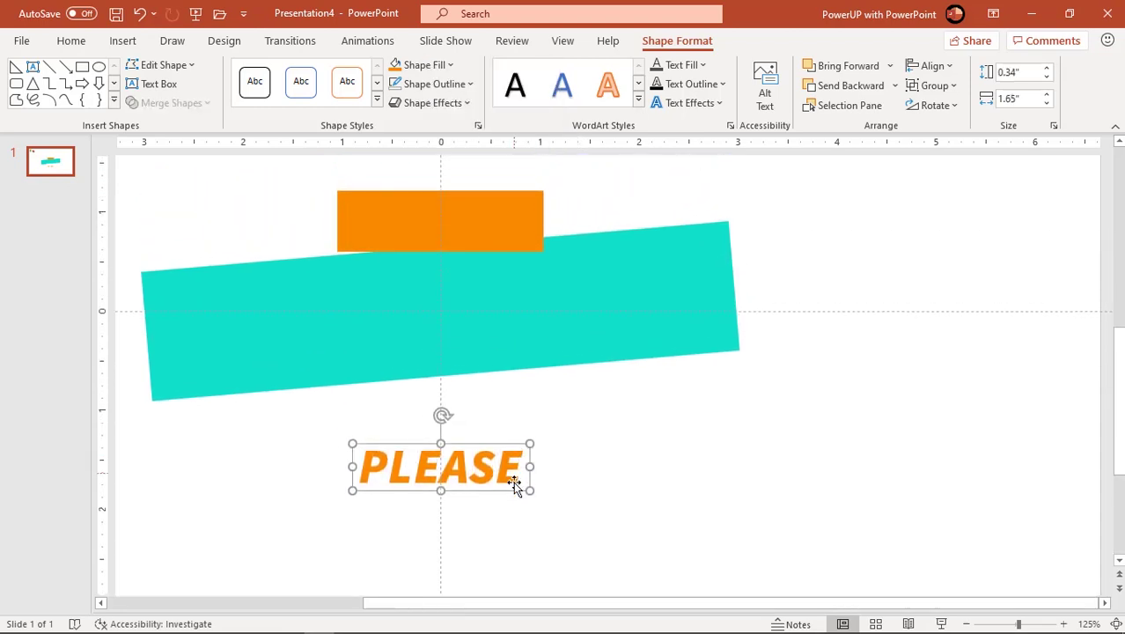
pyautogui.moveTo(508, 488); pyautogui.dragTo(514, 269)
pyautogui.click(519, 234)
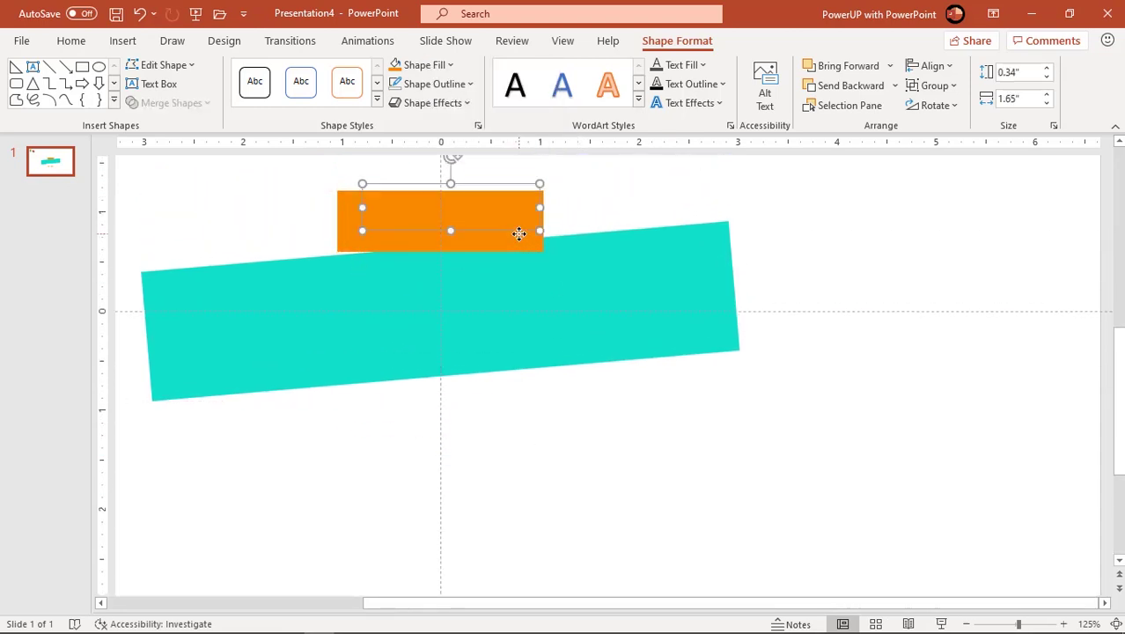
# Fill the PLEASE letters with dark gray and center them on the orange rectangle
pyautogui.click(426, 66)
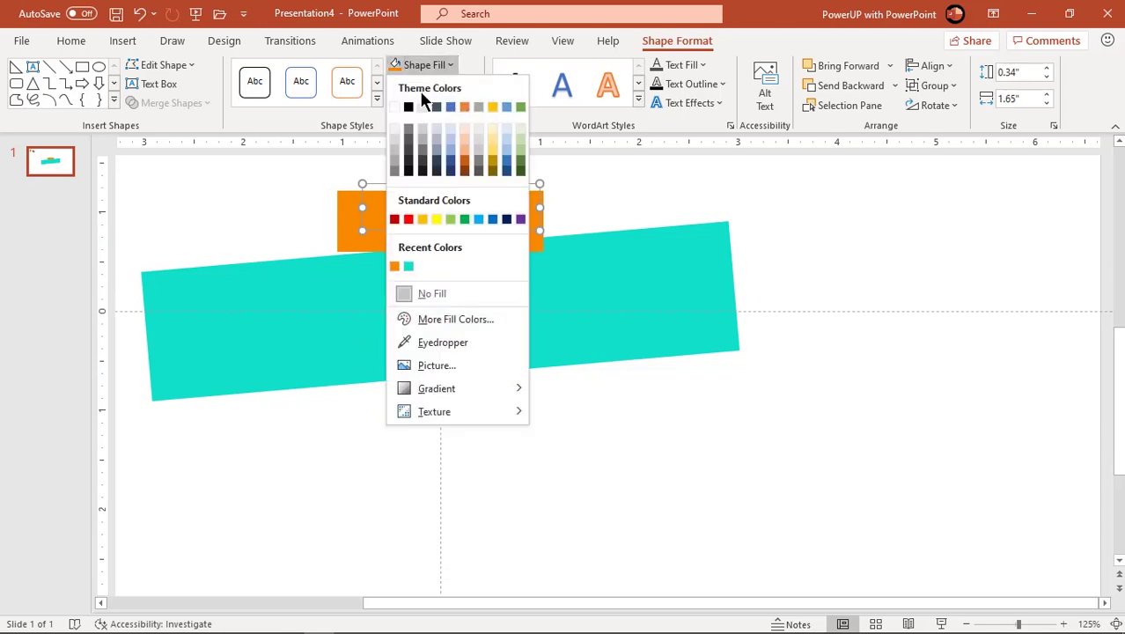
pyautogui.click(411, 152)
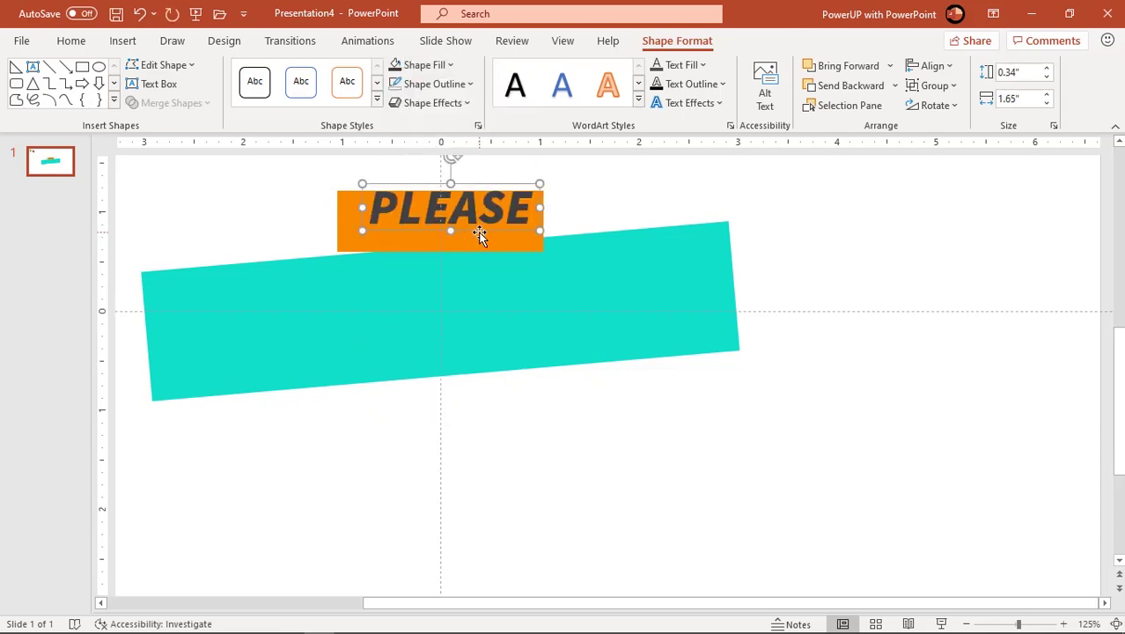
pyautogui.moveTo(479, 236); pyautogui.dragTo(469, 249)
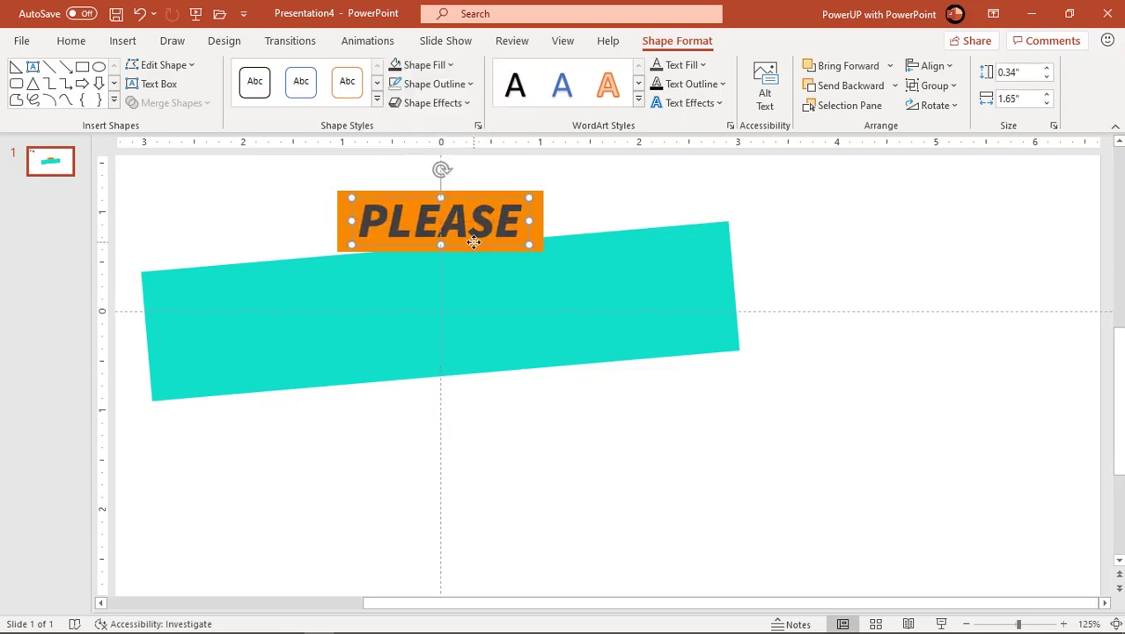
# Give the PLEASE letters a gradient outline and remove its last two gradient stops
pyautogui.rightClick(501, 200)
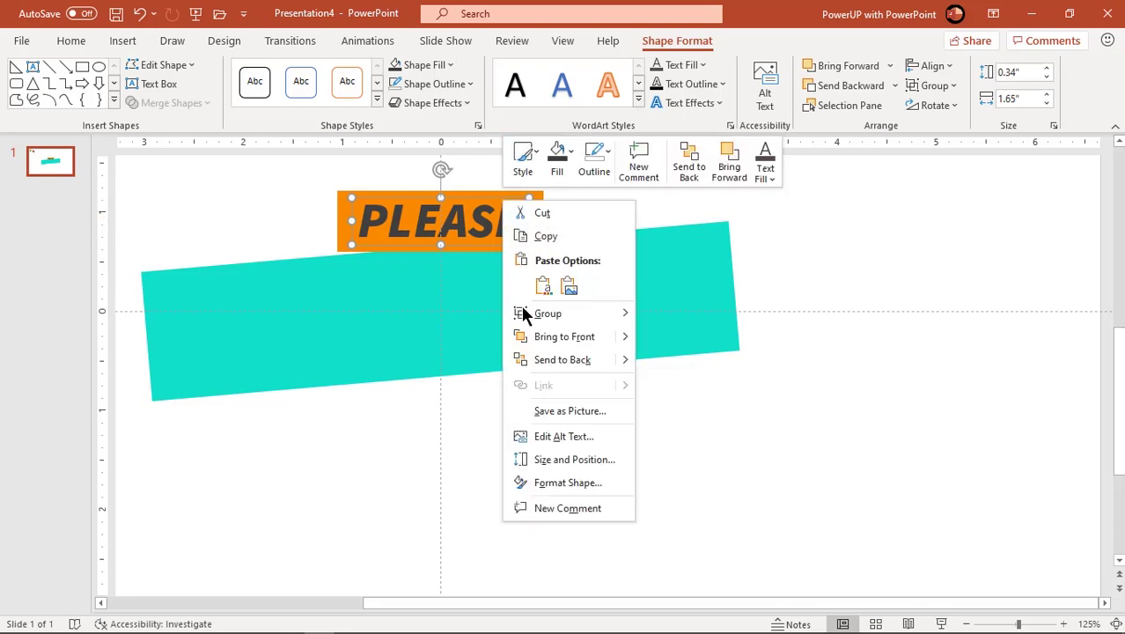
pyautogui.click(581, 480)
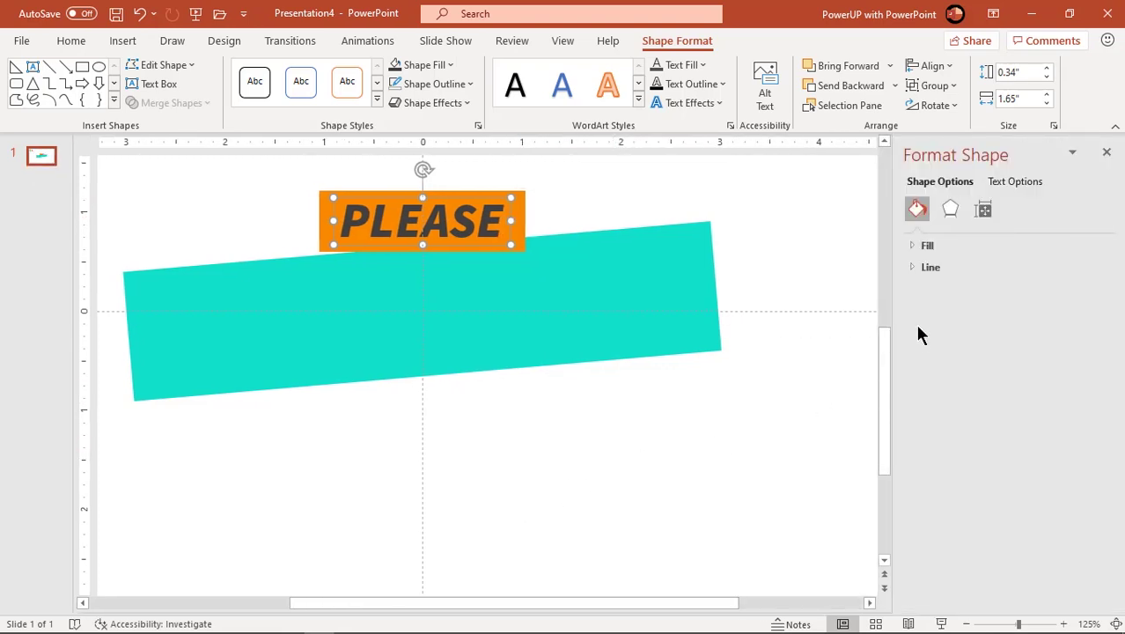
pyautogui.click(916, 267)
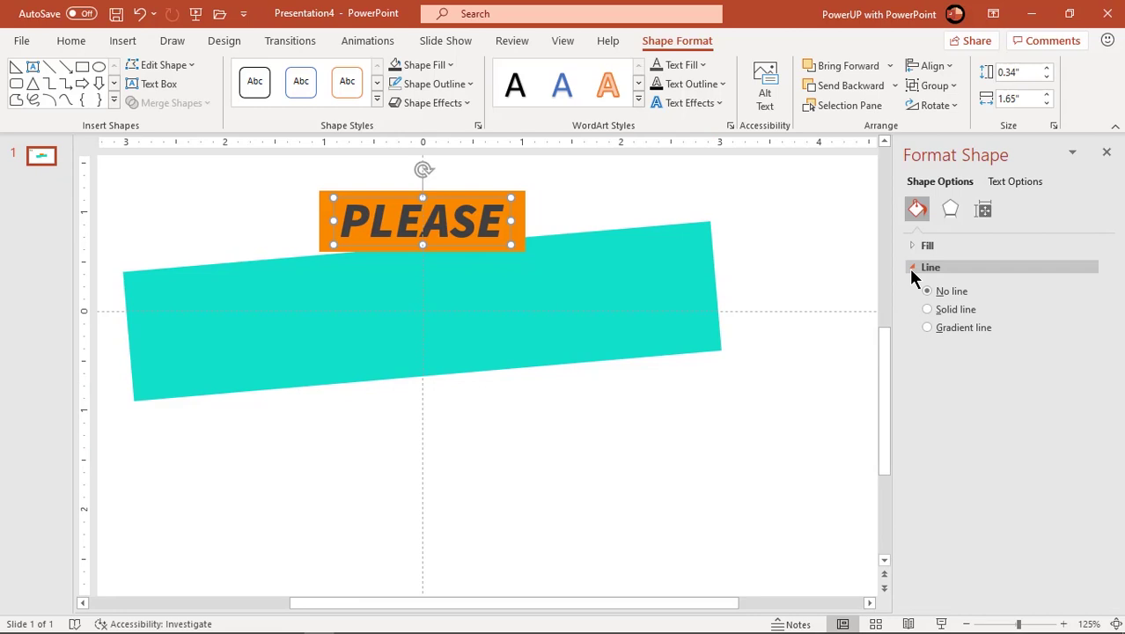
pyautogui.click(934, 333)
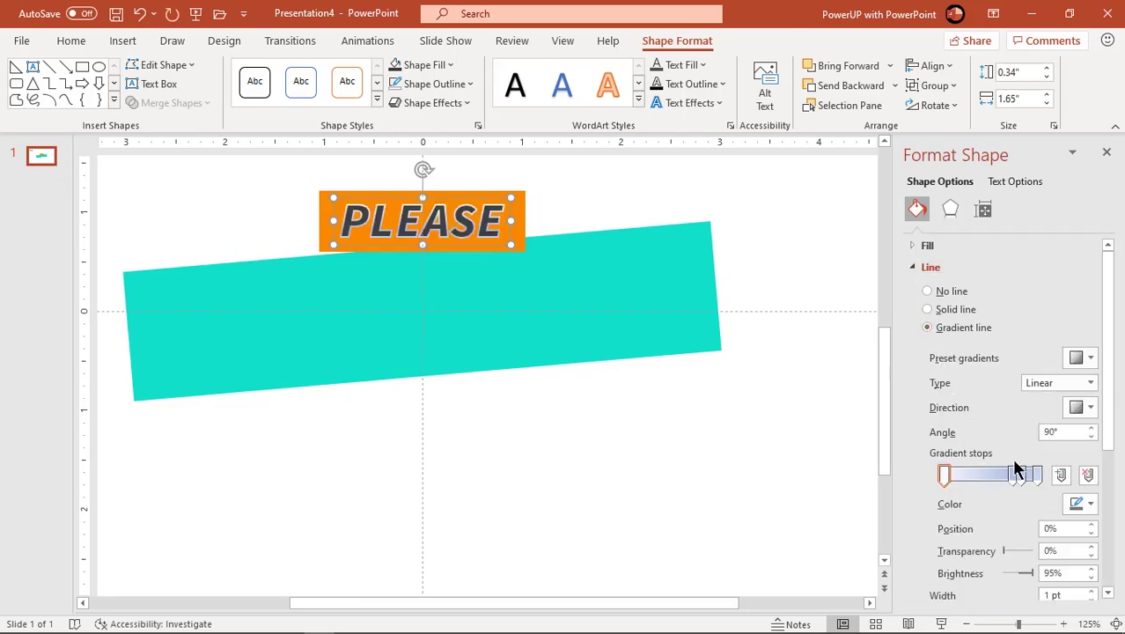
pyautogui.click(1041, 476)
pyautogui.click(1087, 476)
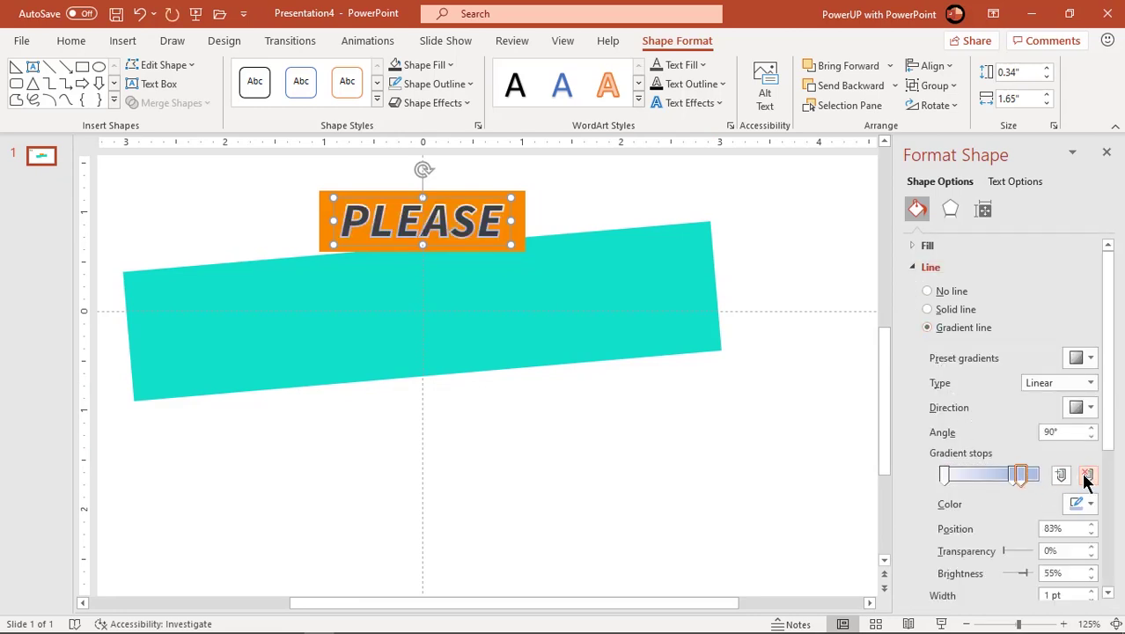
pyautogui.click(1087, 475)
# Set the outline's final gradient stop to 100% transparency at position 95%, and the gradient angle to 110°
pyautogui.moveTo(1004, 551); pyautogui.dragTo(1047, 557)
pyautogui.moveTo(1011, 474); pyautogui.dragTo(1033, 476)
pyautogui.click(1092, 427)
pyautogui.click(1091, 427)
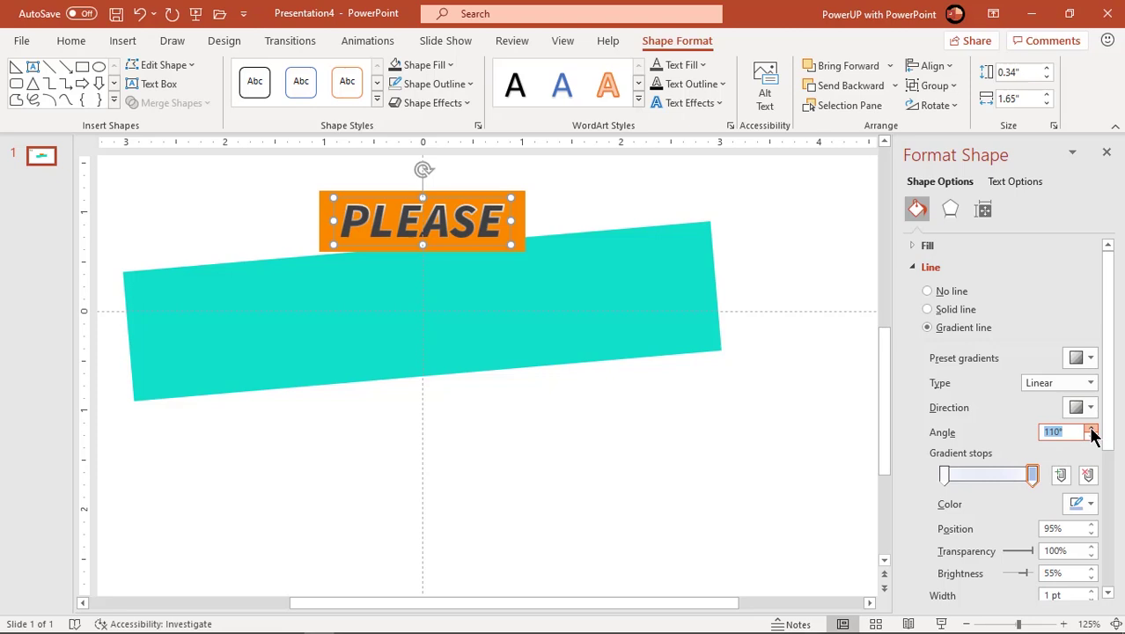
# Set the PLEASE outline width to 0.75 pt and close the shape formatting settings
pyautogui.moveTo(1111, 410); pyautogui.dragTo(1097, 491)
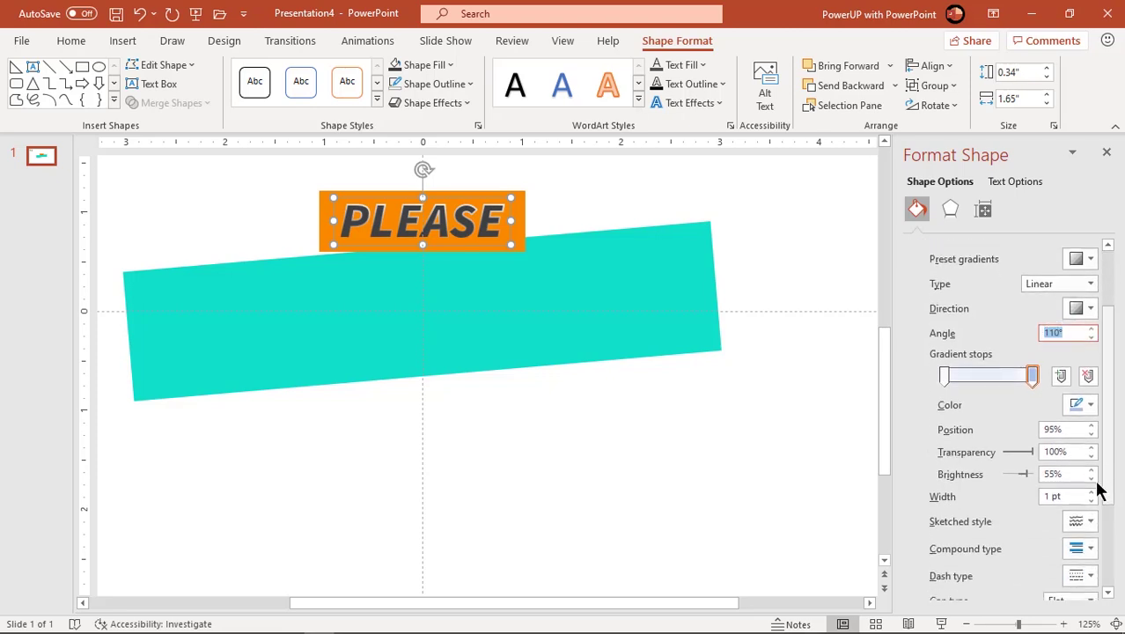
pyautogui.click(1091, 501)
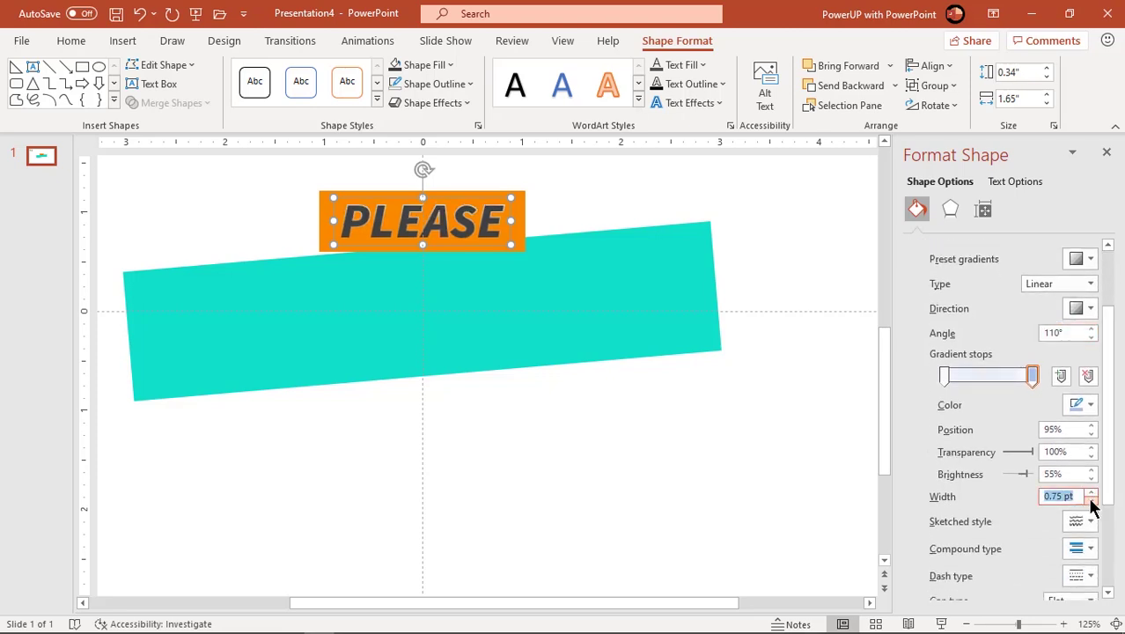
pyautogui.click(684, 491)
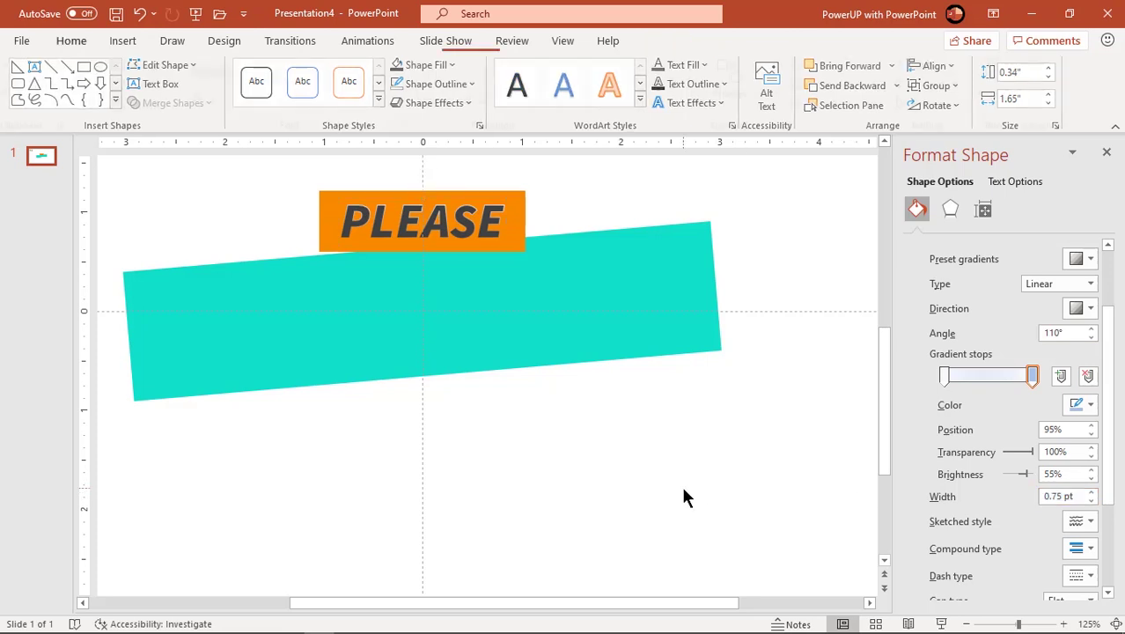
pyautogui.click(1106, 154)
# Add a text box below the teal rectangle containing the word SUBSCRIBE
pyautogui.scroll(-5, 550, 425)
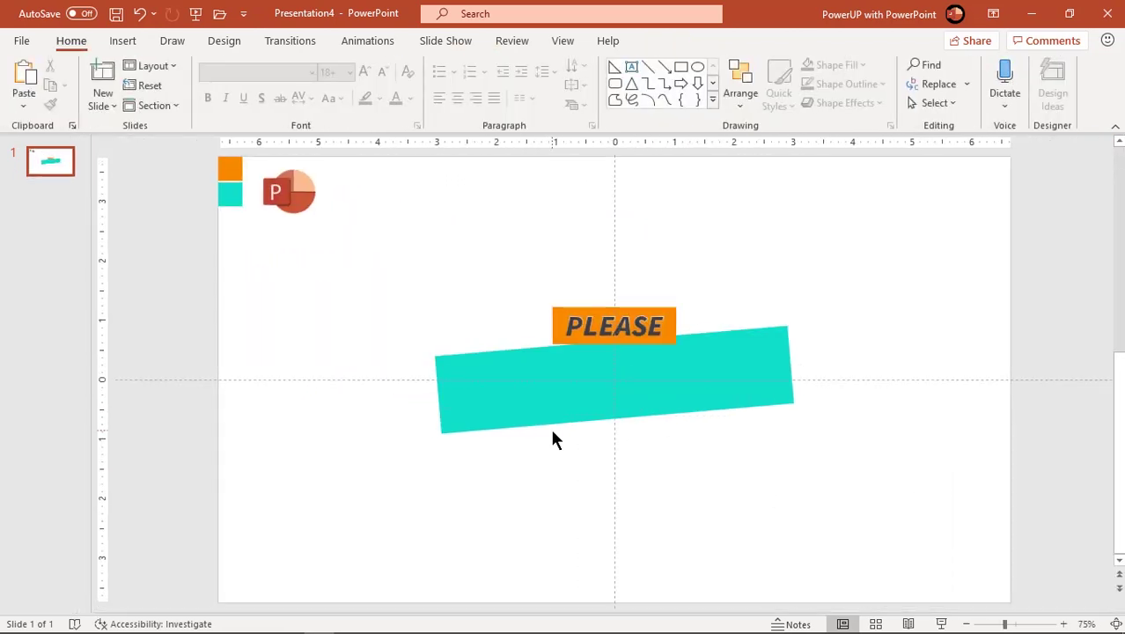
pyautogui.click(136, 45)
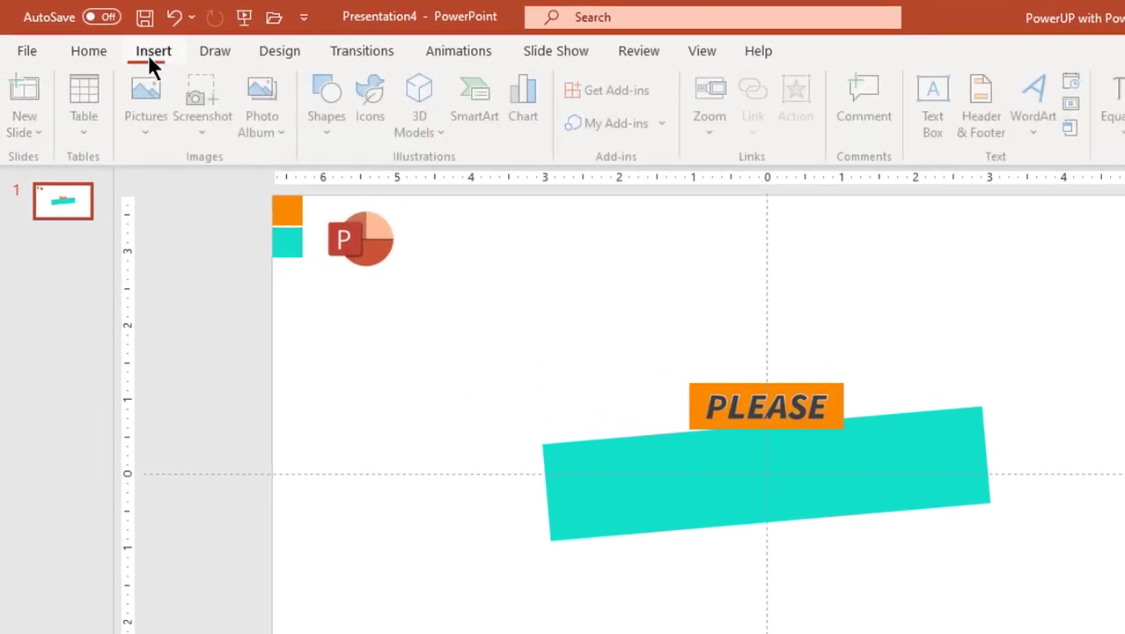
pyautogui.click(332, 141)
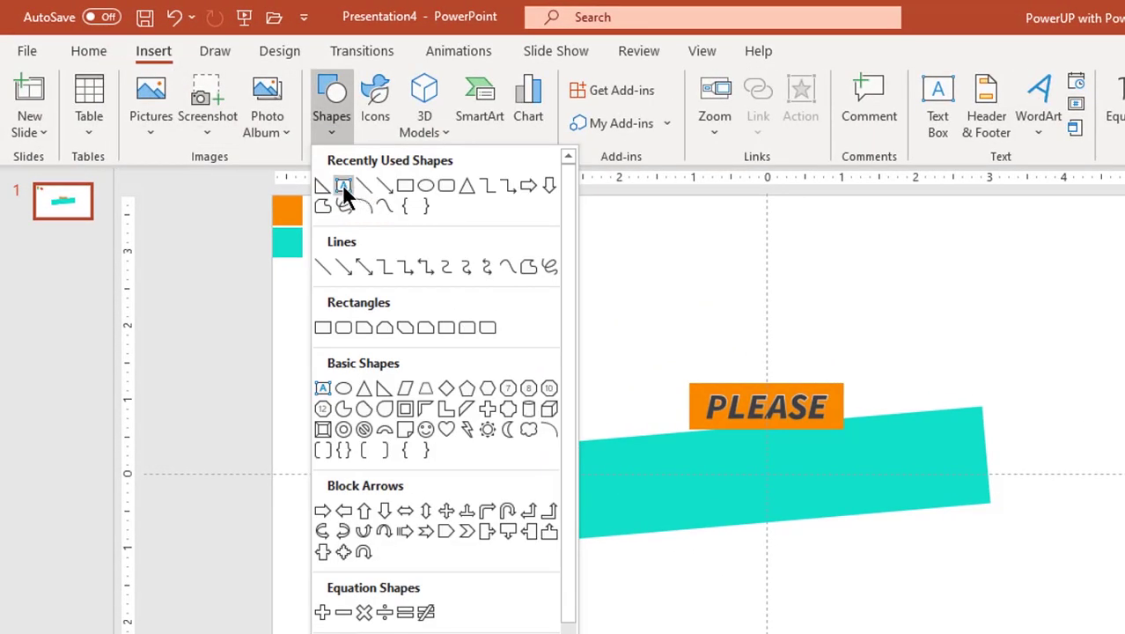
pyautogui.click(342, 186)
pyautogui.moveTo(640, 573); pyautogui.dragTo(910, 629)
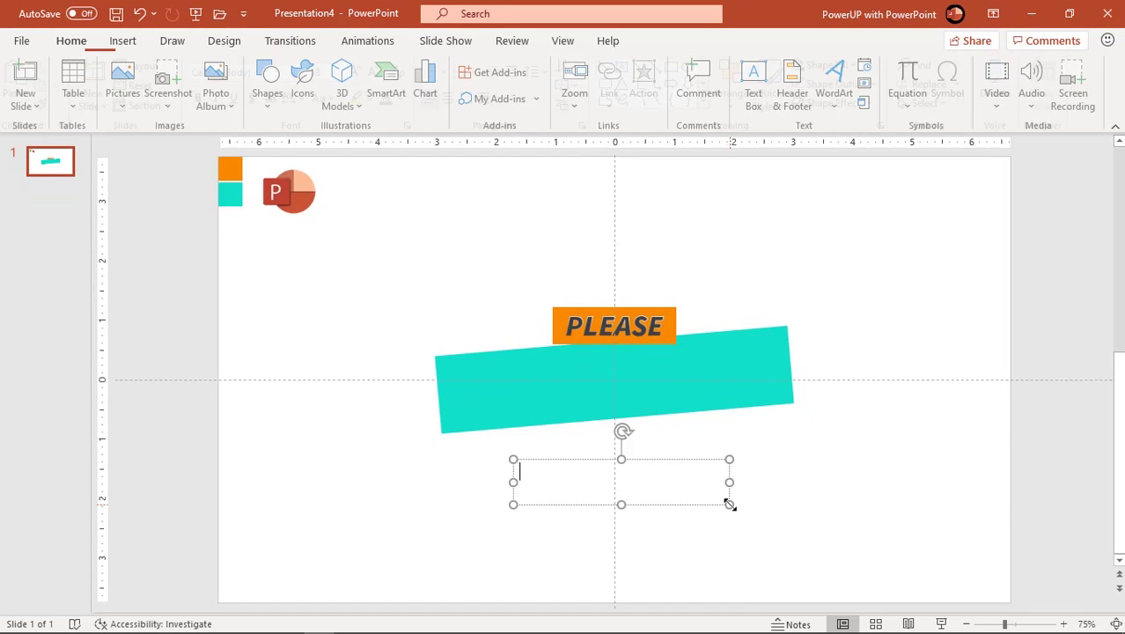
pyautogui.write('SUBSCR')
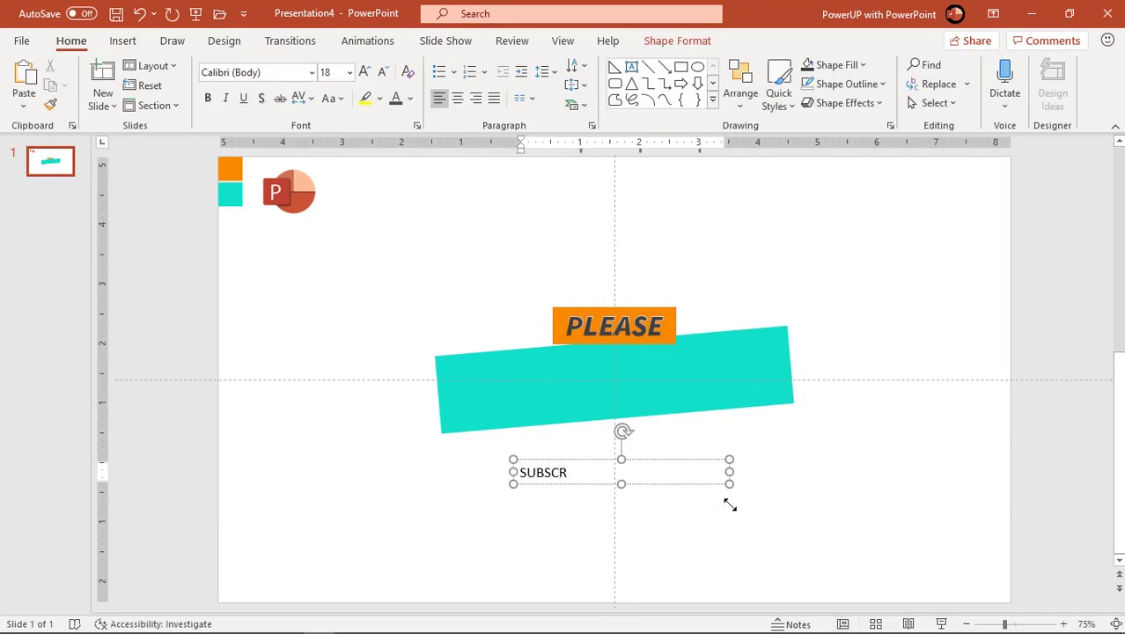
pyautogui.write('IBE')
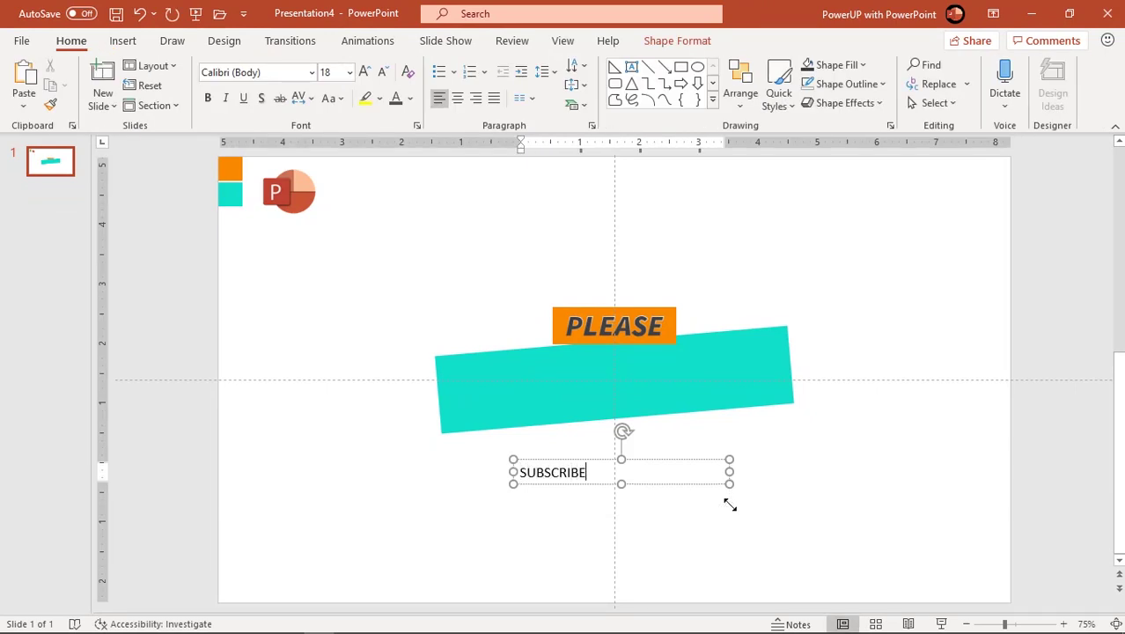
# Center the SUBSCRIBE text and format it as italic Source Sans Pro Black
pyautogui.click(648, 483)
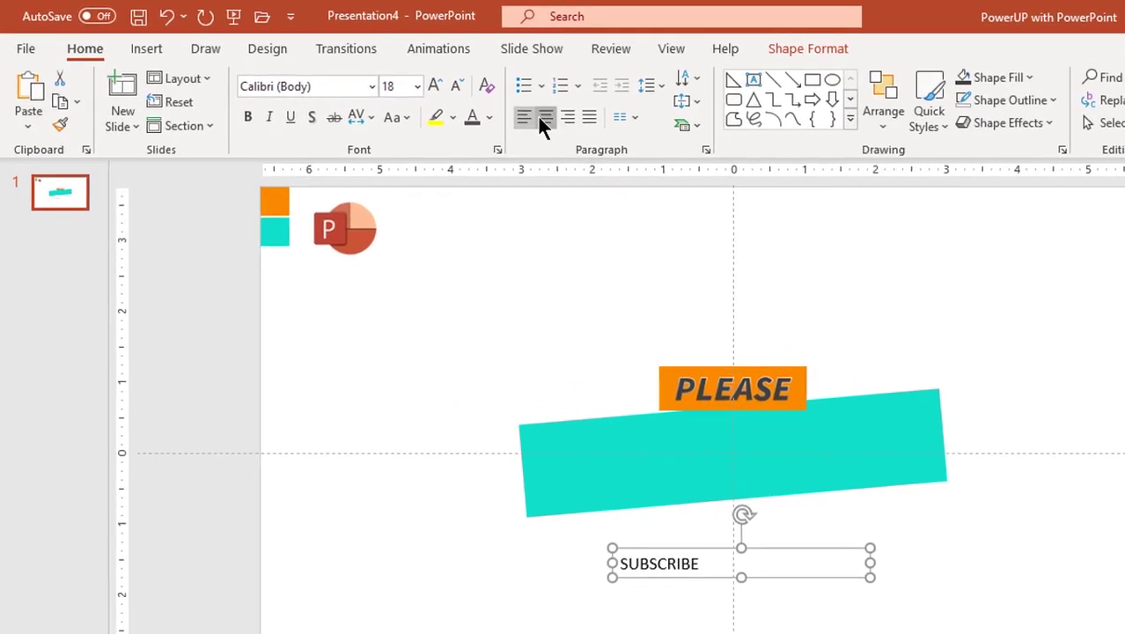
pyautogui.click(543, 119)
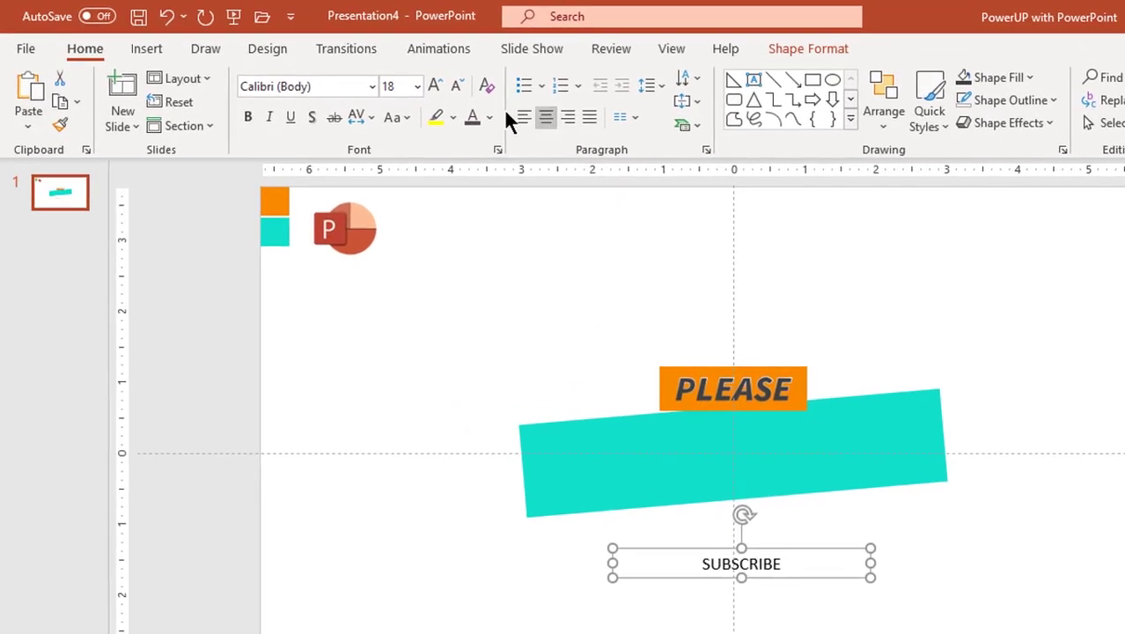
pyautogui.click(271, 117)
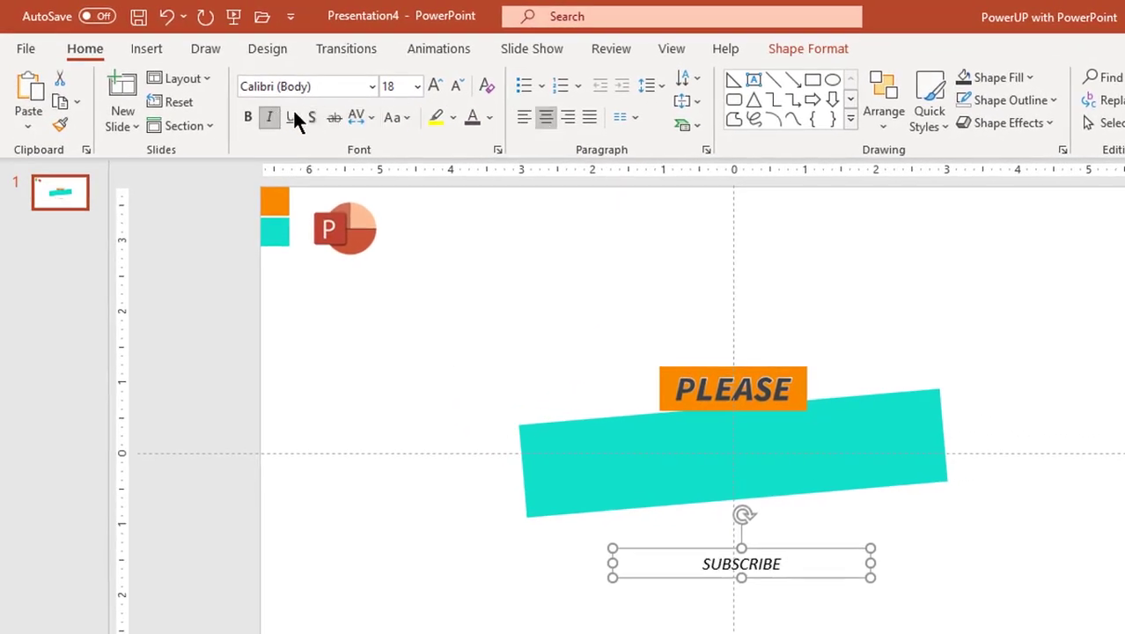
pyautogui.click(371, 86)
pyautogui.click(304, 218)
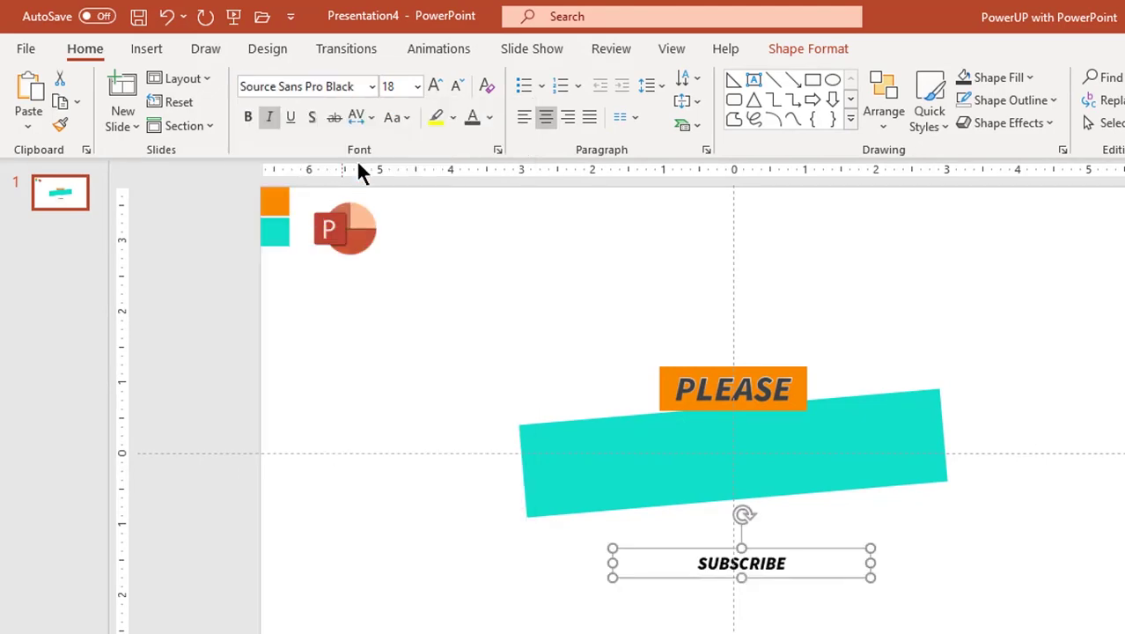
# Enlarge SUBSCRIBE to 60 pt and widen its text box so the word fits on one line
pyautogui.click(433, 84)
pyautogui.click(433, 84)
pyautogui.click(433, 84)
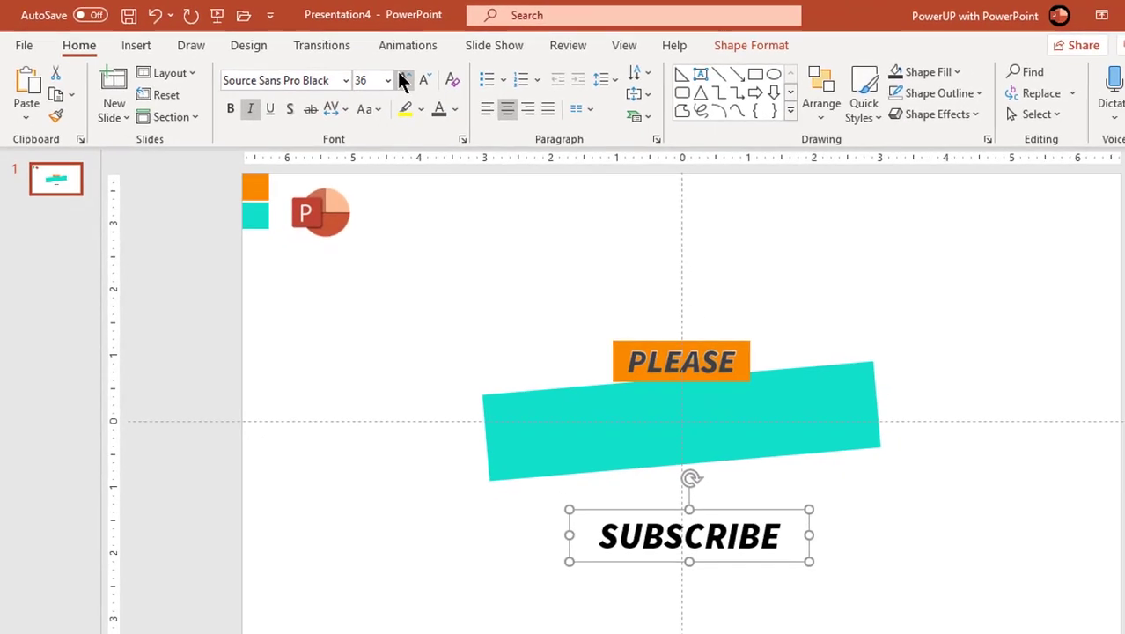
pyautogui.click(433, 85)
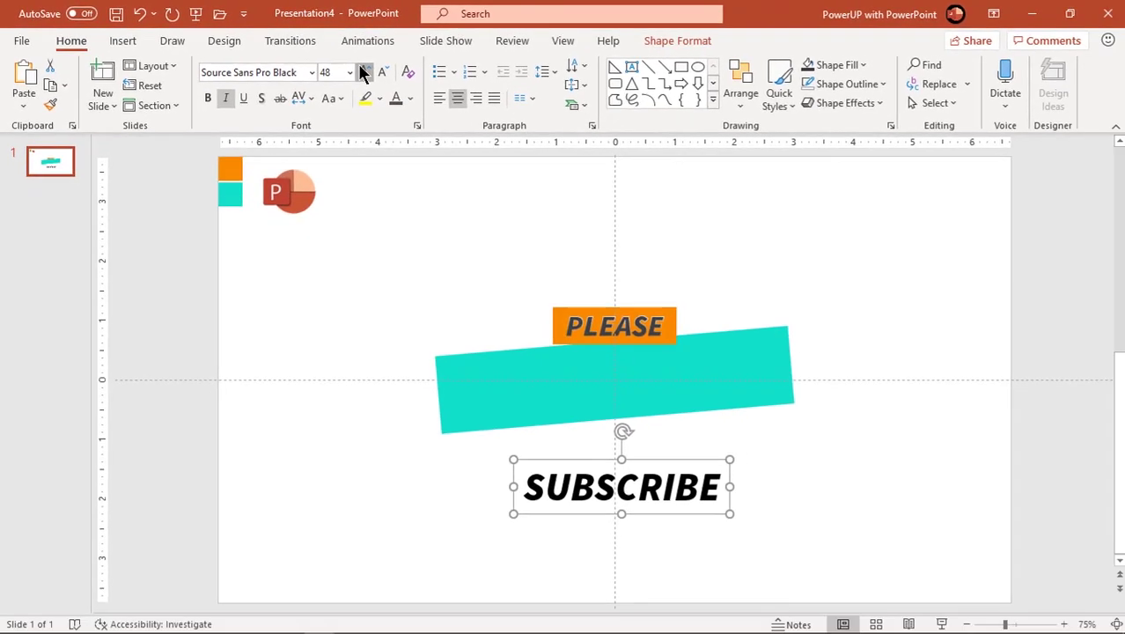
pyautogui.click(362, 74)
pyautogui.click(362, 74)
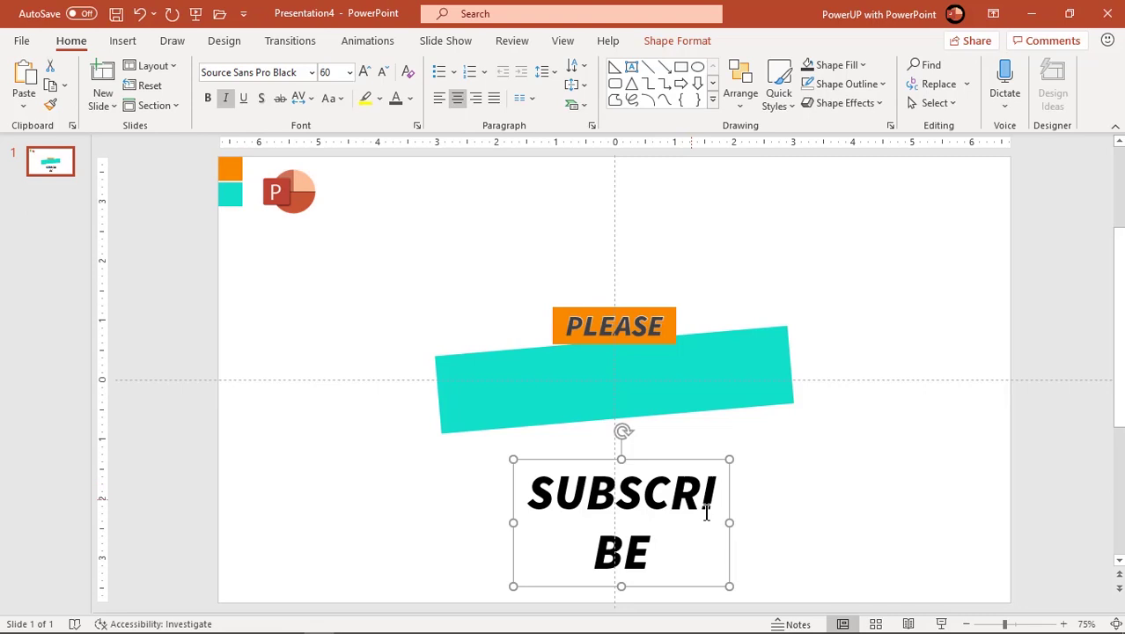
pyautogui.moveTo(729, 525); pyautogui.dragTo(778, 524)
# Tilt the SUBSCRIBE text to match the slanted teal rectangle and place it over that shape
pyautogui.moveTo(646, 432); pyautogui.dragTo(643, 432)
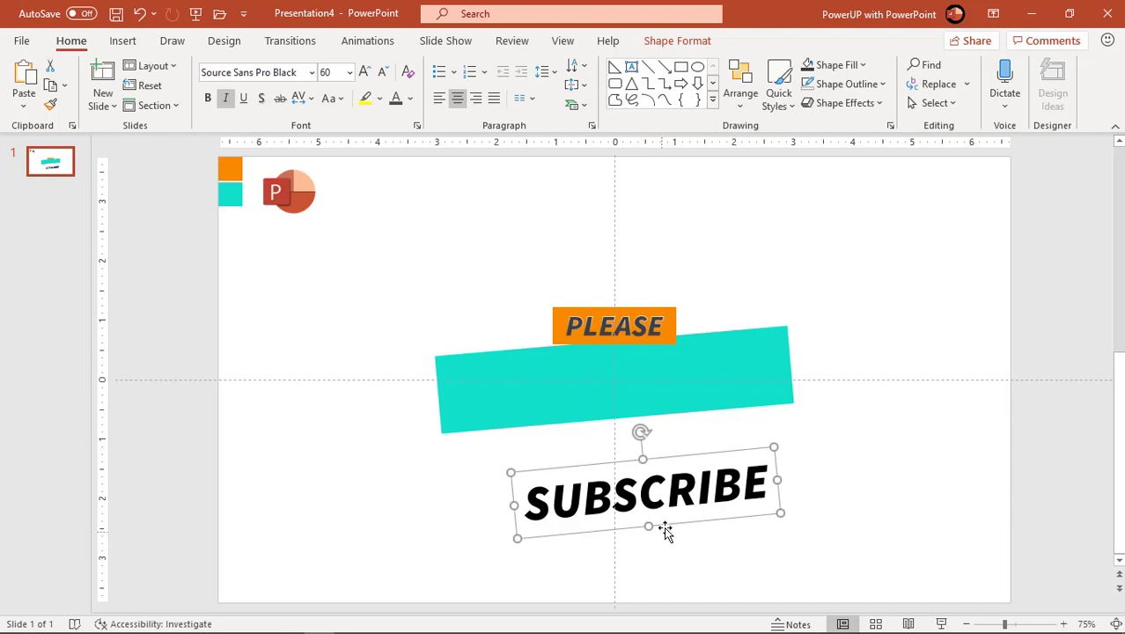
pyautogui.moveTo(665, 528); pyautogui.dragTo(636, 413)
pyautogui.moveTo(609, 318); pyautogui.dragTo(609, 318)
# Enlarge the SUBSCRIBE text to 72 pt and widen its text box so the word fits on one line over the teal rectangle
pyautogui.click(365, 72)
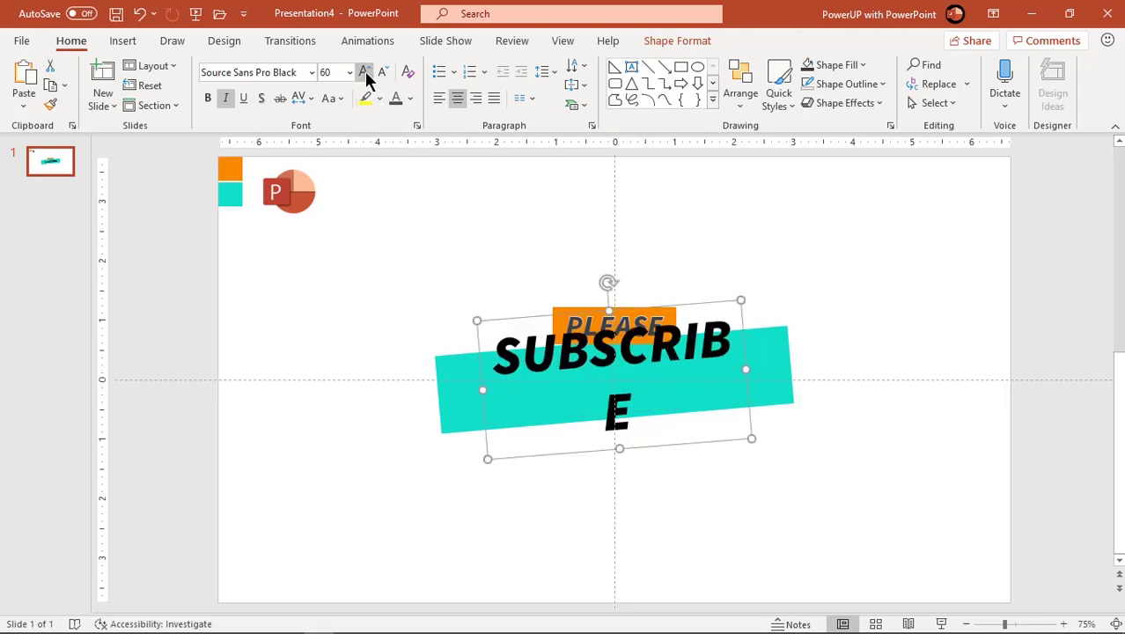
pyautogui.click(364, 73)
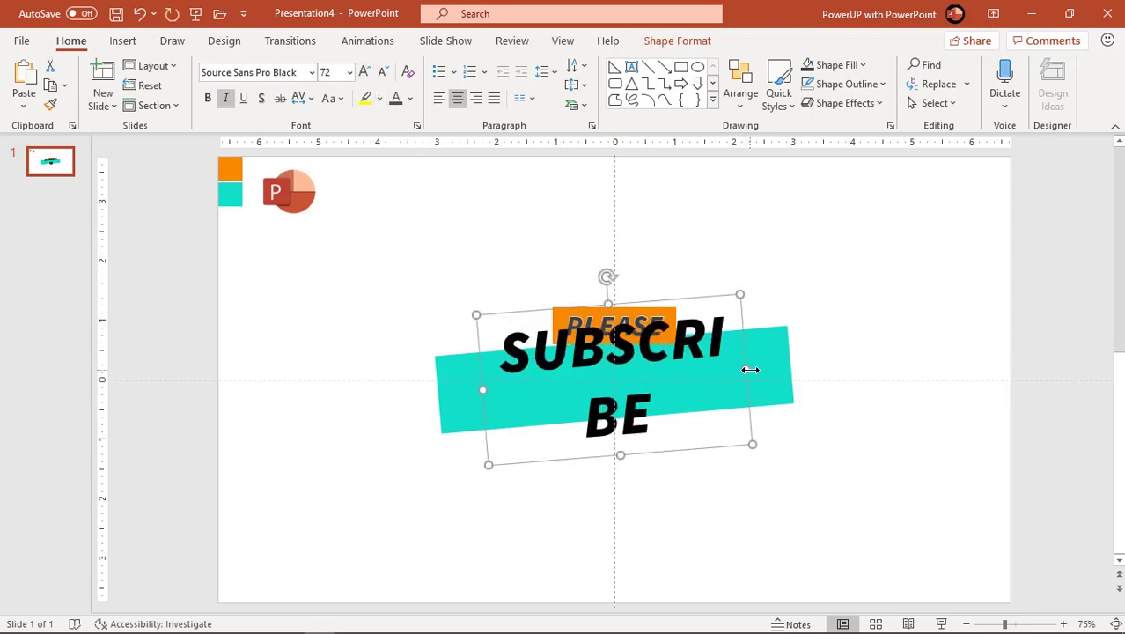
pyautogui.moveTo(750, 370); pyautogui.dragTo(776, 355)
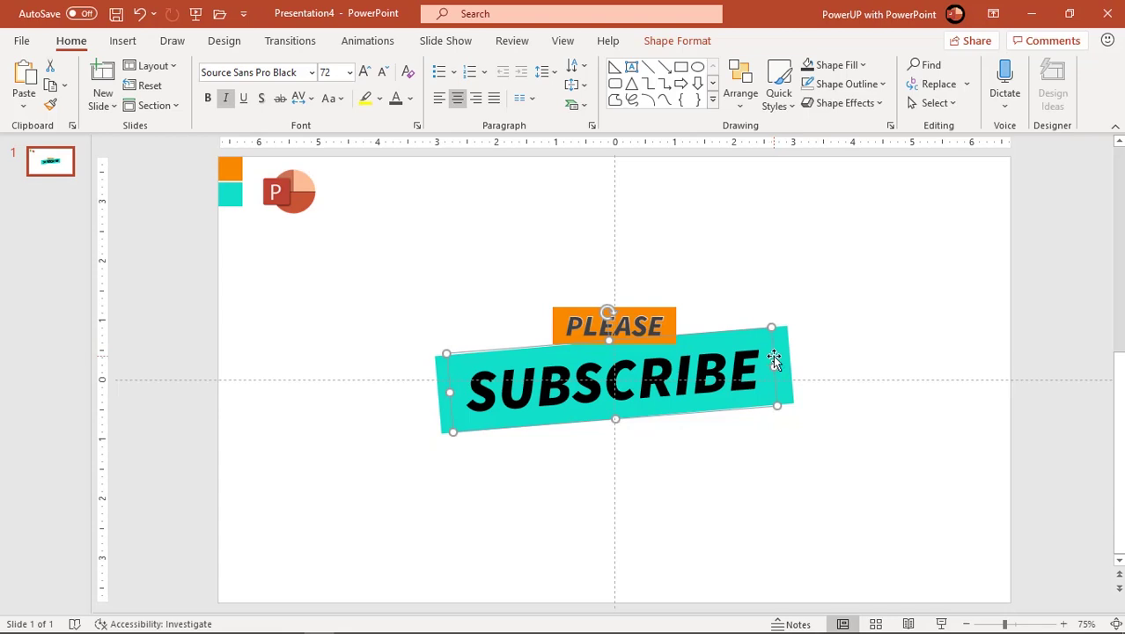
# Move SUBSCRIBE below the slanted teal rectangle and place a duplicate of that rectangle over the word
pyautogui.moveTo(773, 359); pyautogui.dragTo(785, 454)
pyautogui.click(771, 393)
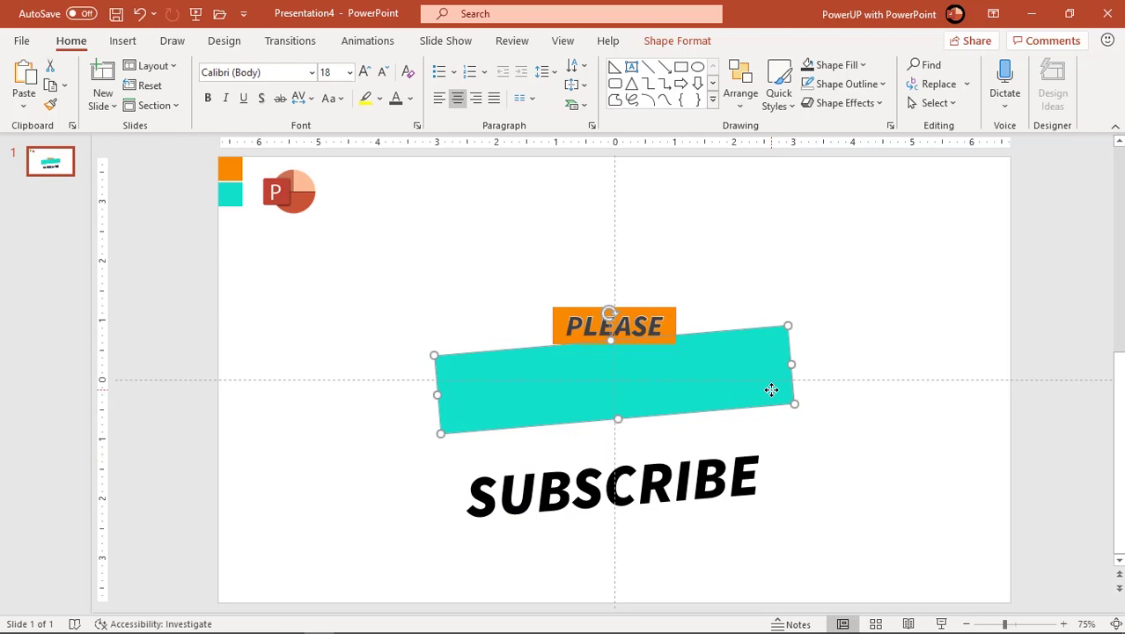
pyautogui.moveTo(718, 390); pyautogui.dragTo(775, 482)
# Fragment the lower teal rectangle together with the SUBSCRIBE text using Merge Shapes
pyautogui.click(881, 510)
pyautogui.moveTo(905, 546); pyautogui.dragTo(382, 422)
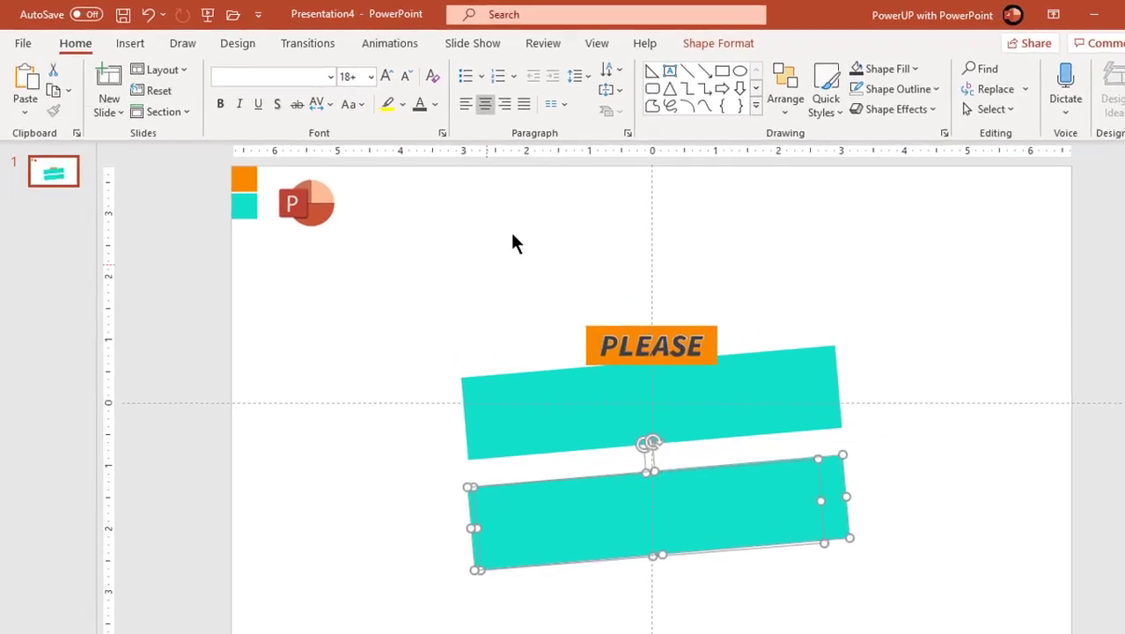
pyautogui.click(677, 40)
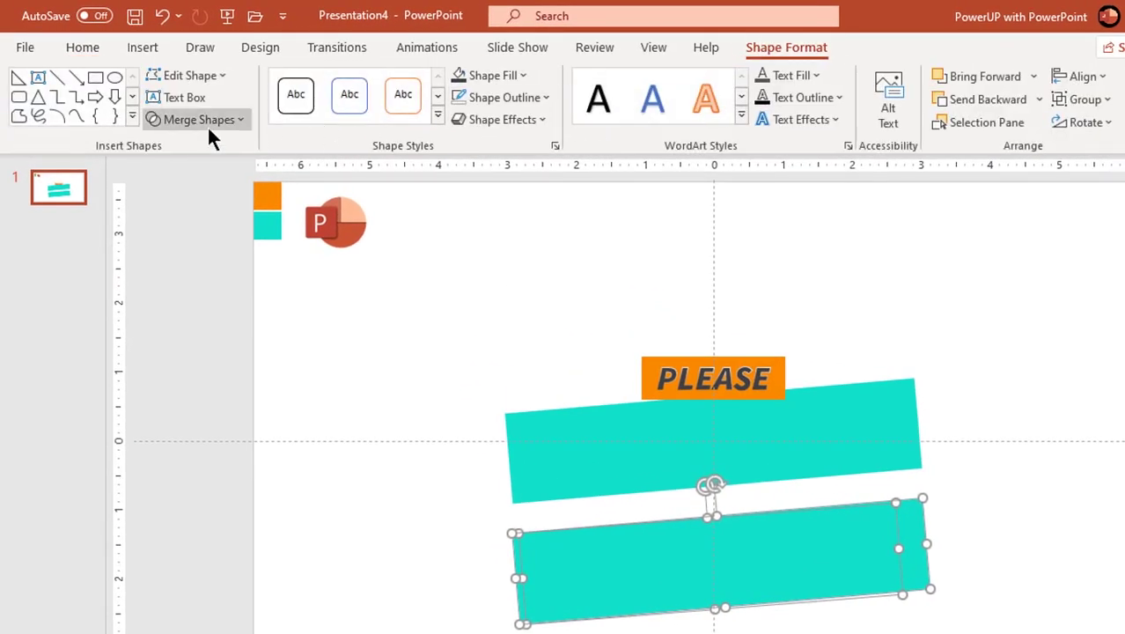
pyautogui.click(207, 125)
pyautogui.click(191, 199)
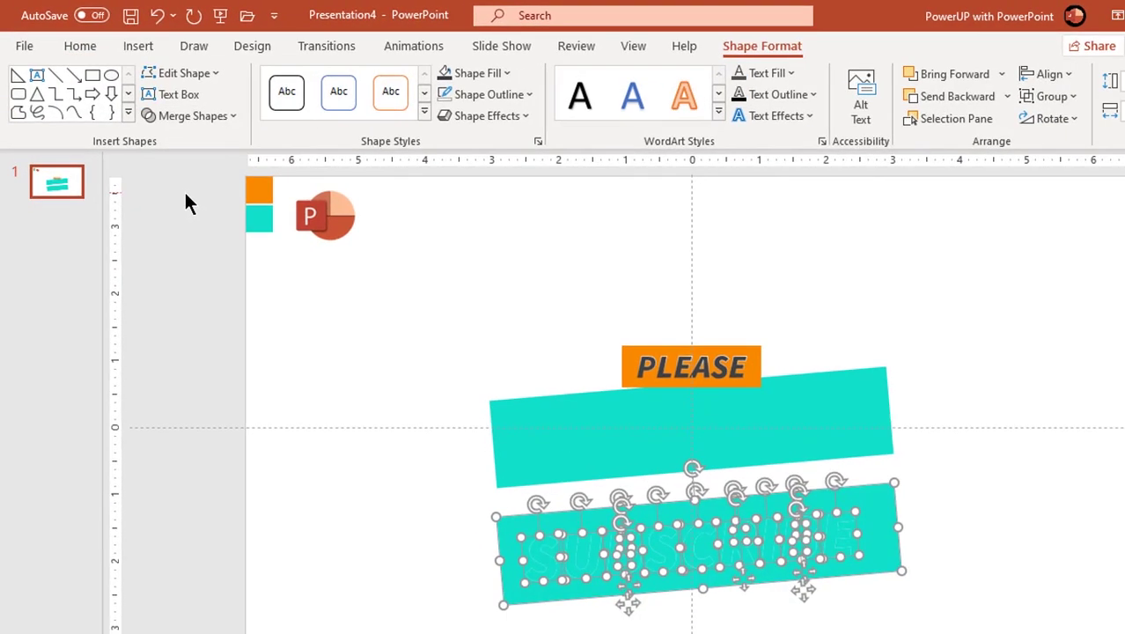
# Pull the outer rectangle piece away from the fragmented SUBSCRIBE letters and delete it
pyautogui.click(327, 458)
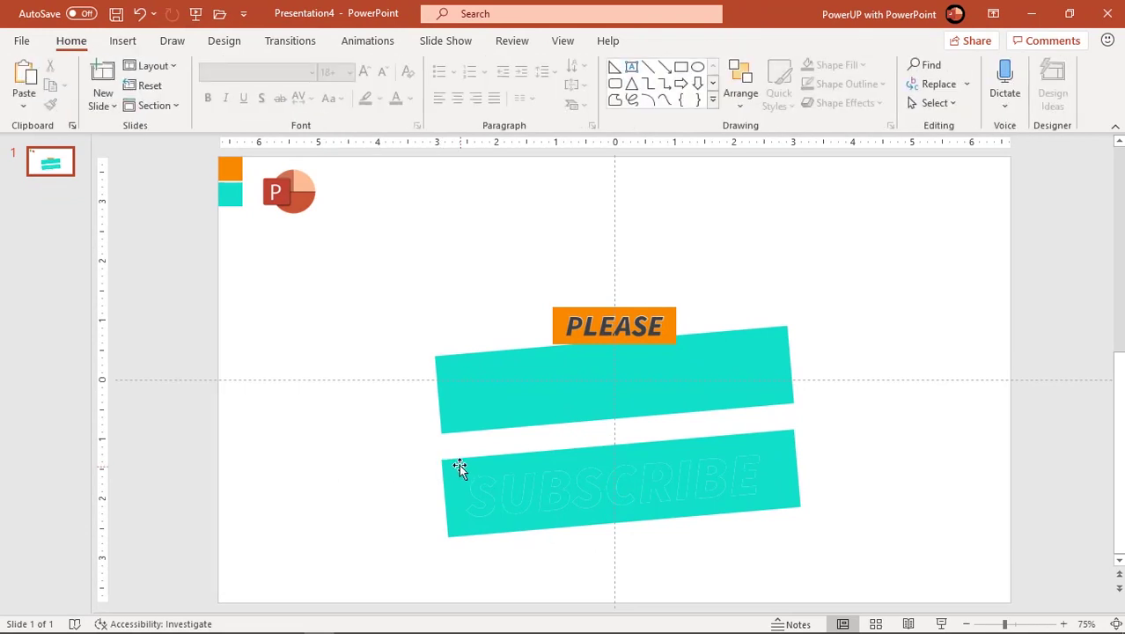
pyautogui.moveTo(459, 465); pyautogui.dragTo(768, 394)
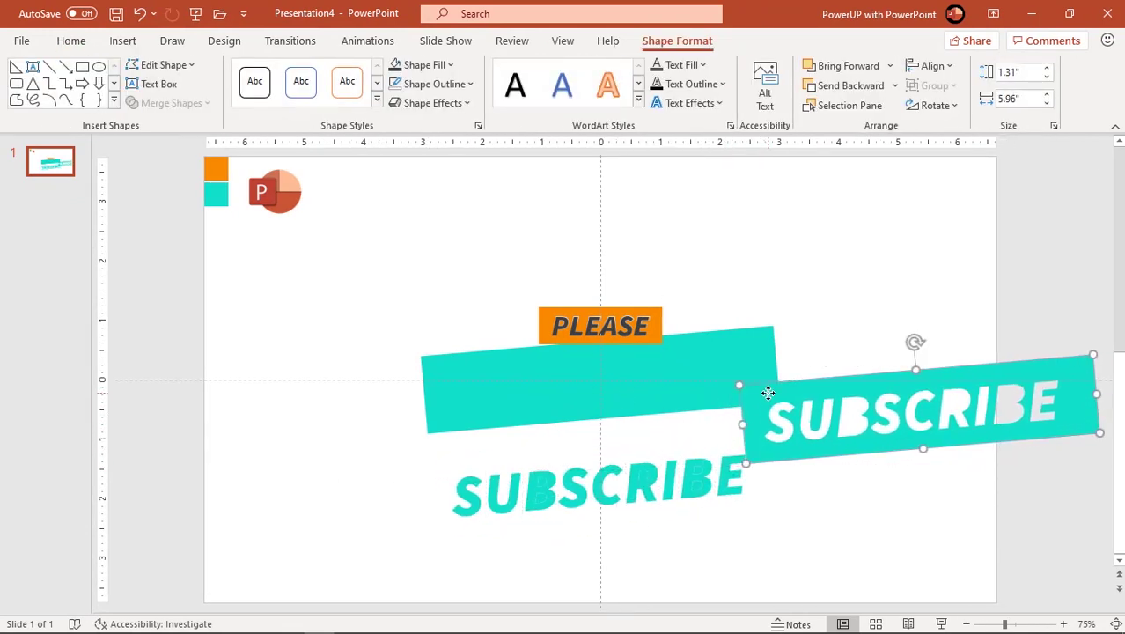
pyautogui.press('Delete')
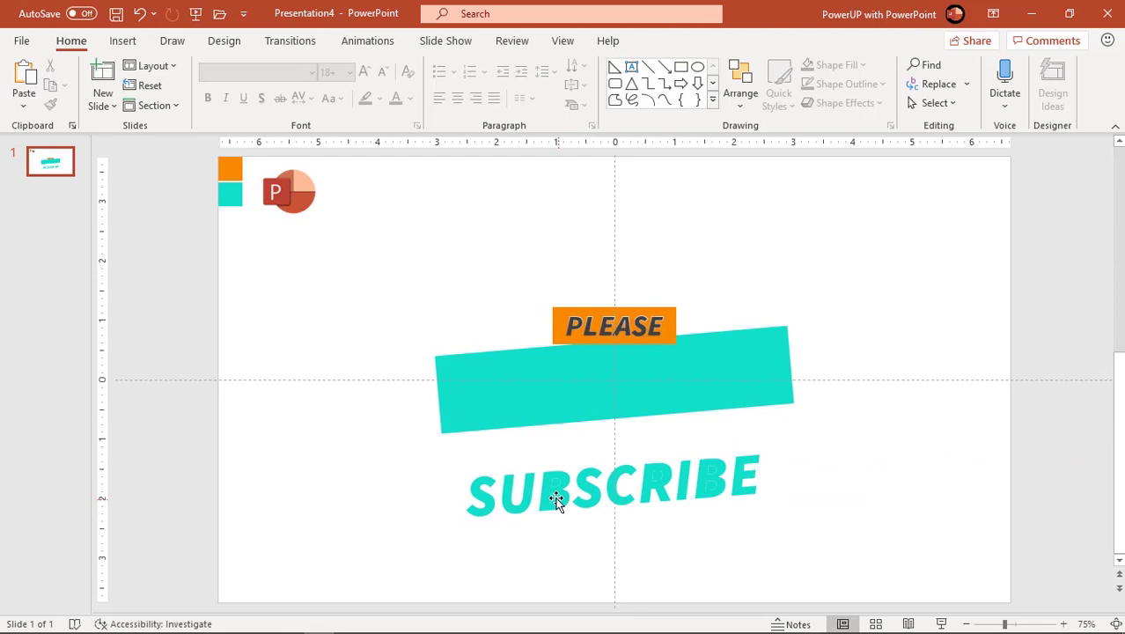
# Move the inner pieces out of both B letters and the R in SUBSCRIBE and delete them
pyautogui.click(559, 494)
pyautogui.moveTo(557, 532); pyautogui.dragTo(572, 572)
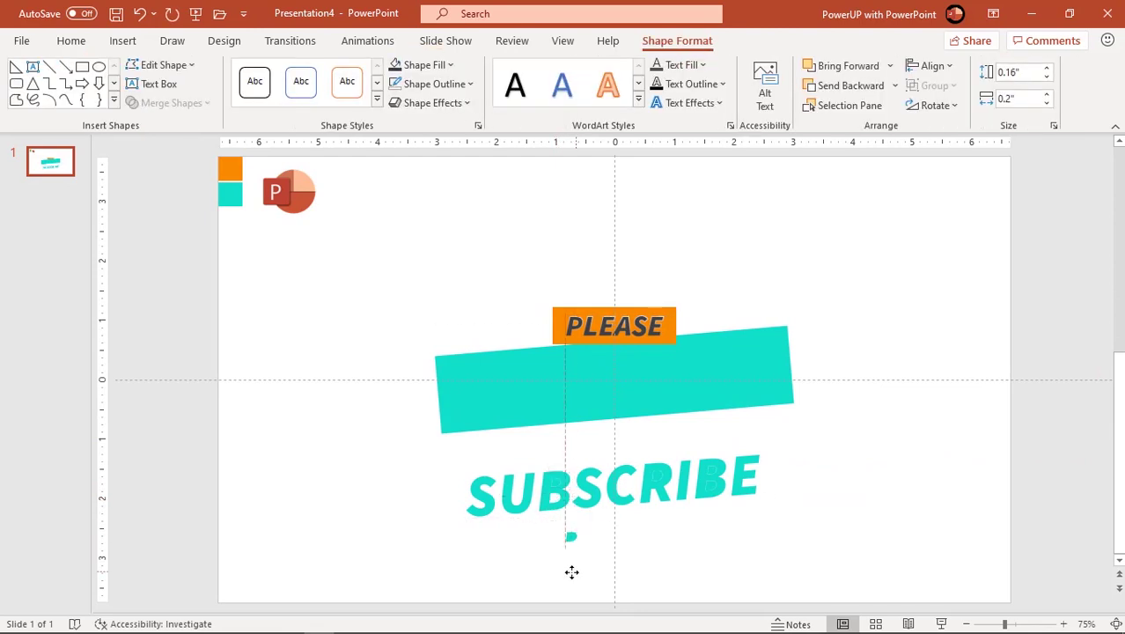
pyautogui.click(558, 487)
pyautogui.moveTo(560, 521); pyautogui.dragTo(557, 574)
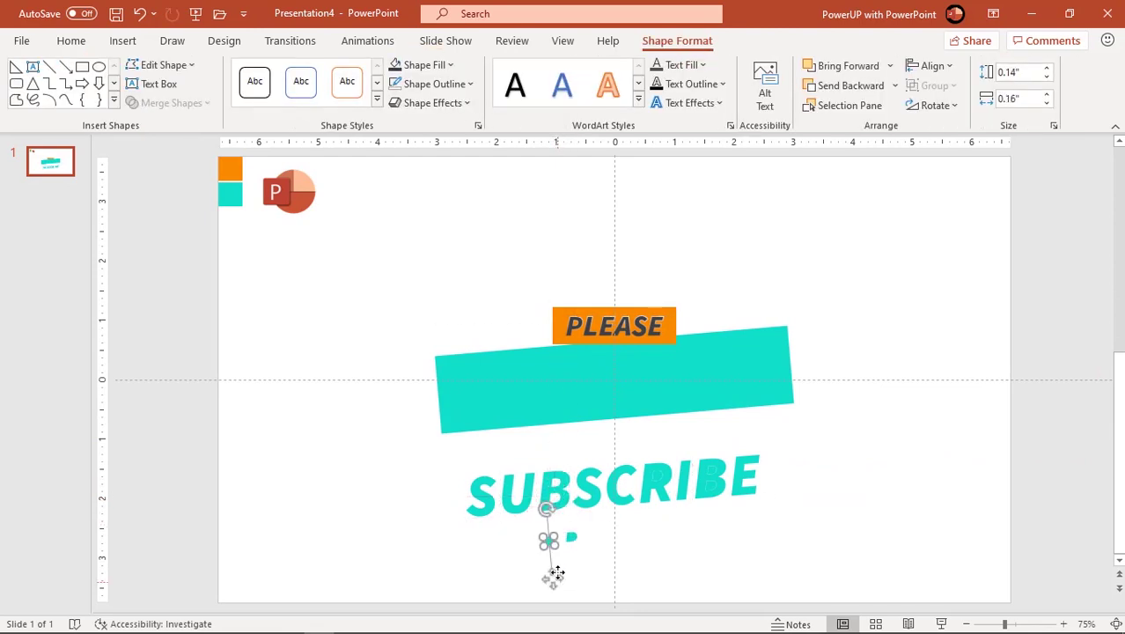
pyautogui.click(654, 478)
pyautogui.moveTo(658, 514); pyautogui.dragTo(599, 584)
pyautogui.click(712, 466)
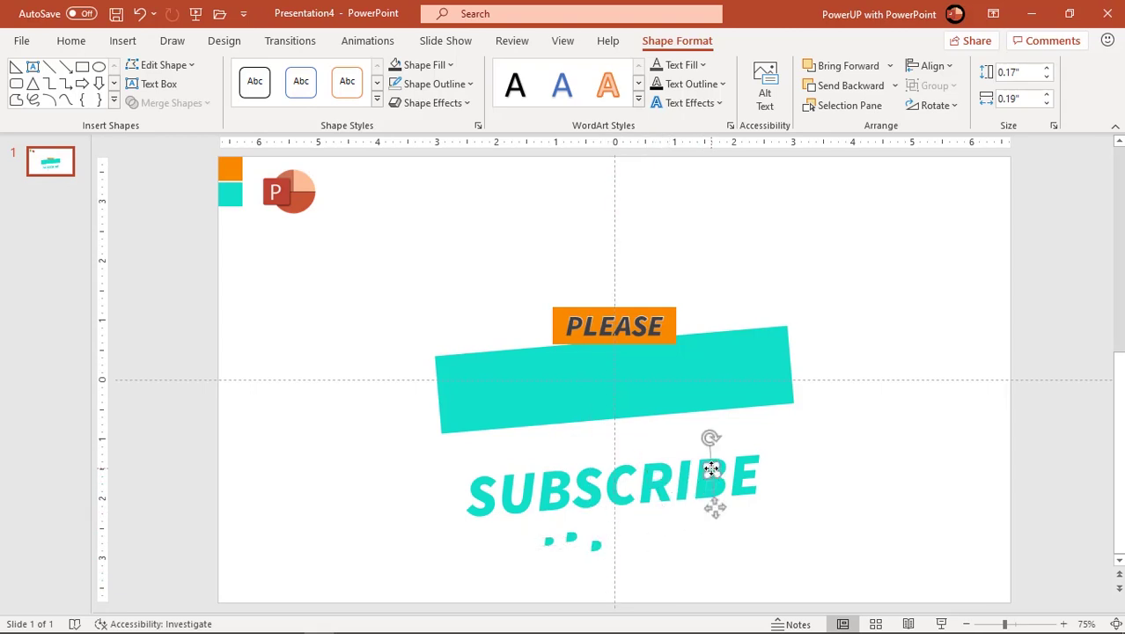
pyautogui.moveTo(709, 500); pyautogui.dragTo(630, 570)
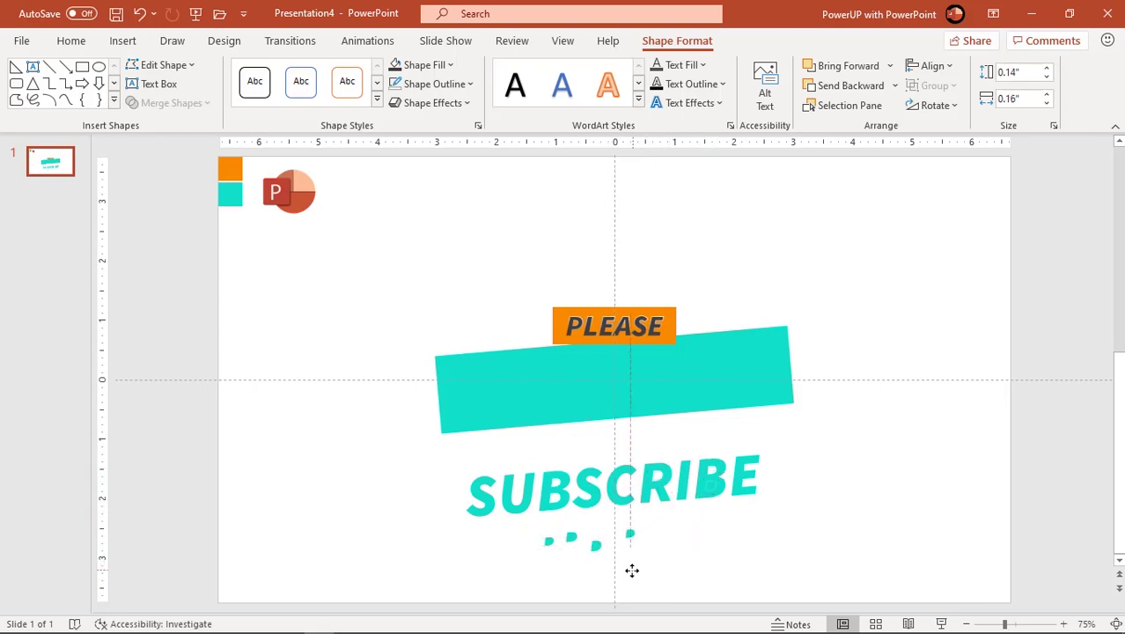
pyautogui.click(706, 482)
pyautogui.moveTo(711, 515); pyautogui.dragTo(647, 590)
pyautogui.moveTo(741, 572); pyautogui.dragTo(515, 525)
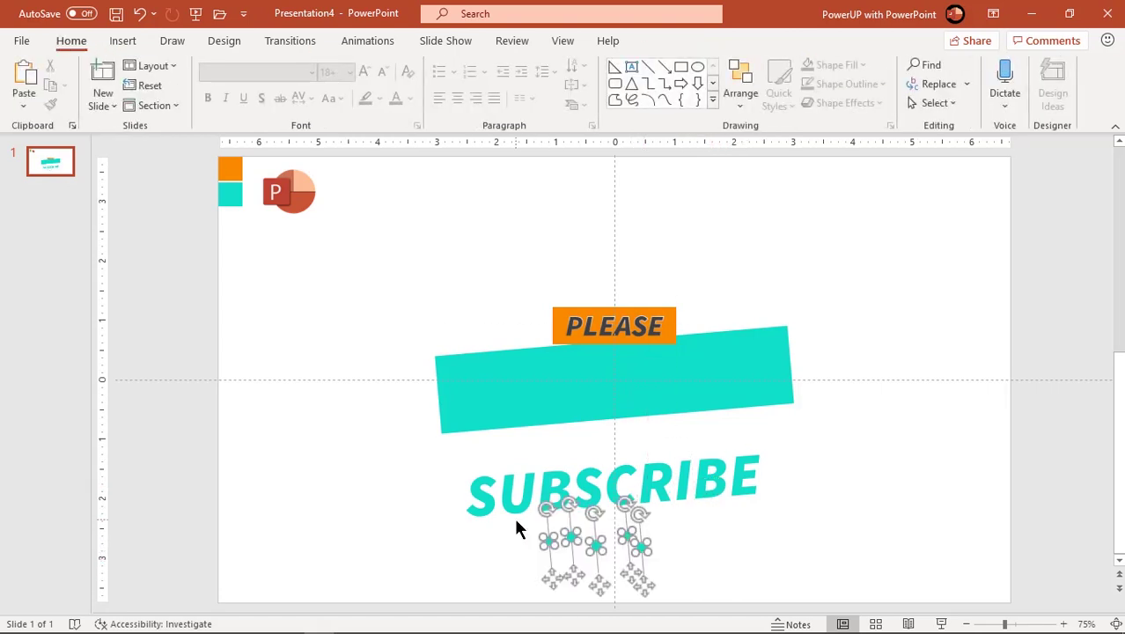
pyautogui.press('Delete')
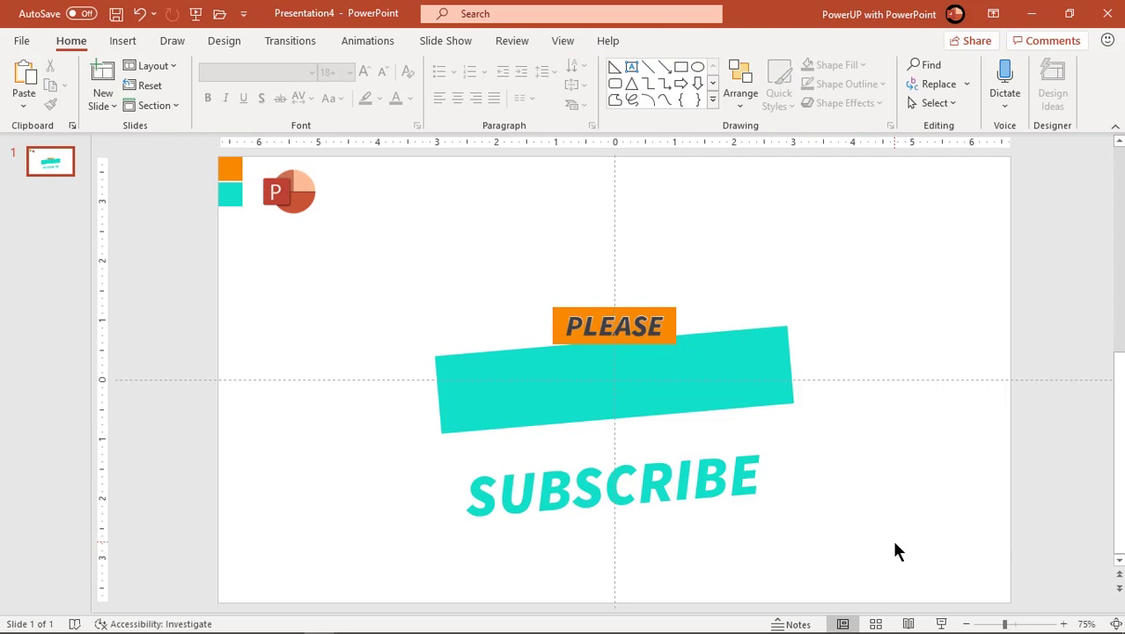
# Group all the SUBSCRIBE letter shapes and fill the group with dark gray
pyautogui.moveTo(893, 541); pyautogui.dragTo(413, 452)
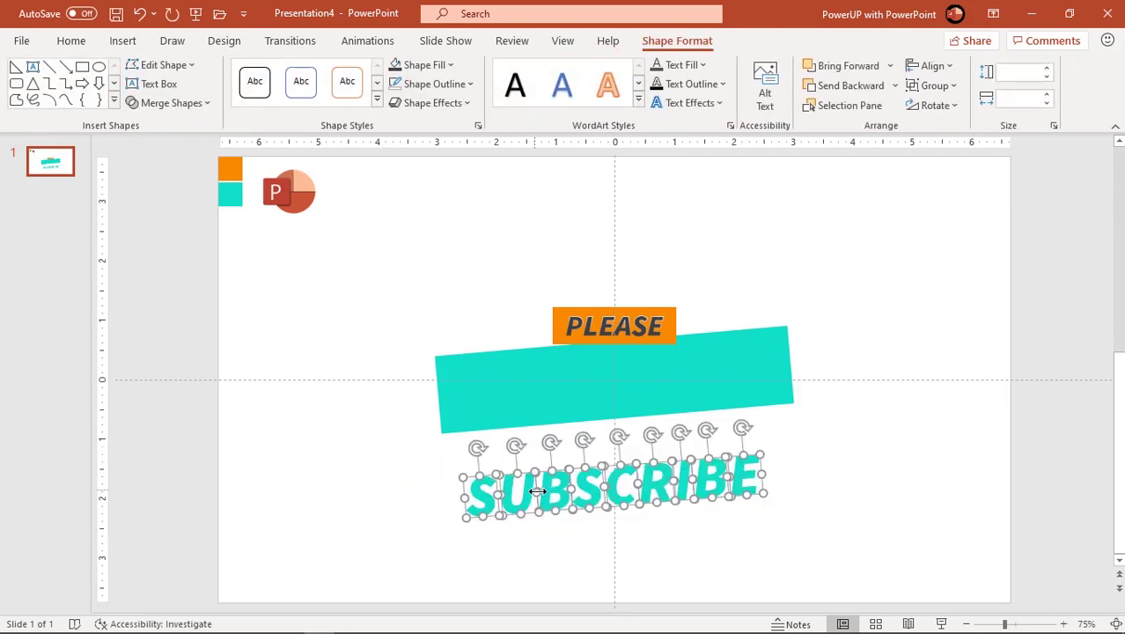
pyautogui.rightClick(563, 498)
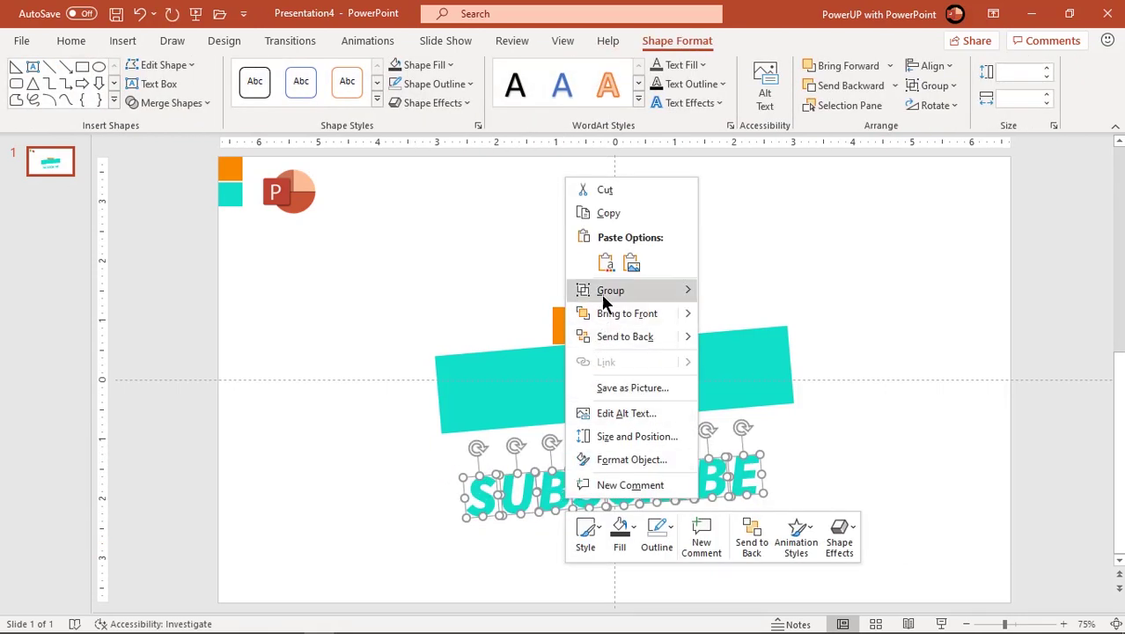
pyautogui.moveTo(676, 294)
pyautogui.click(717, 291)
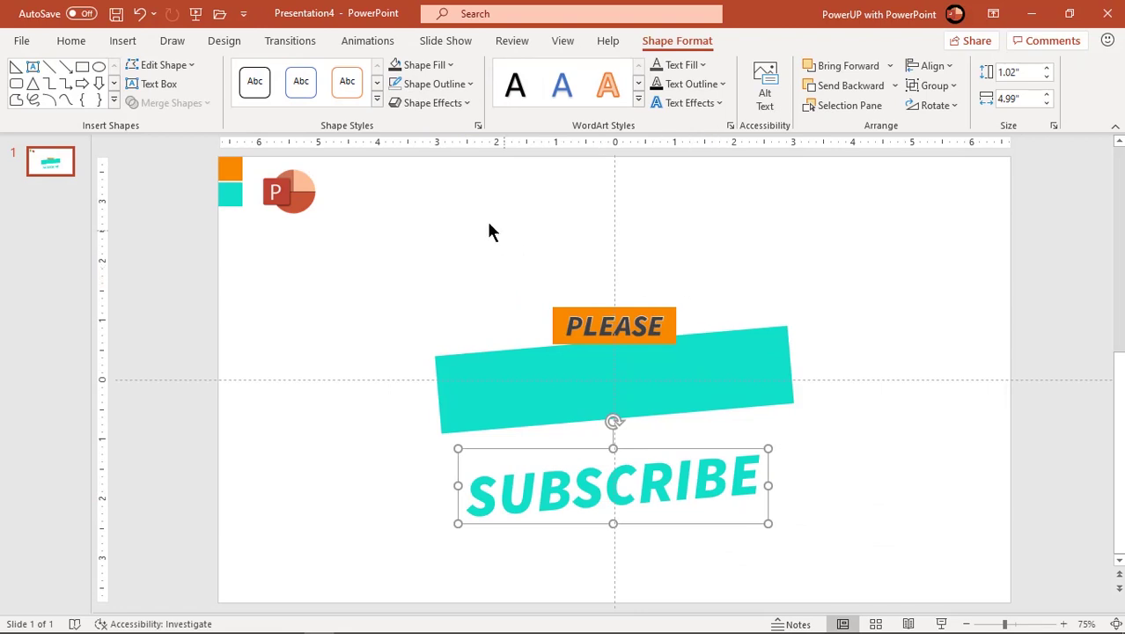
pyautogui.click(396, 65)
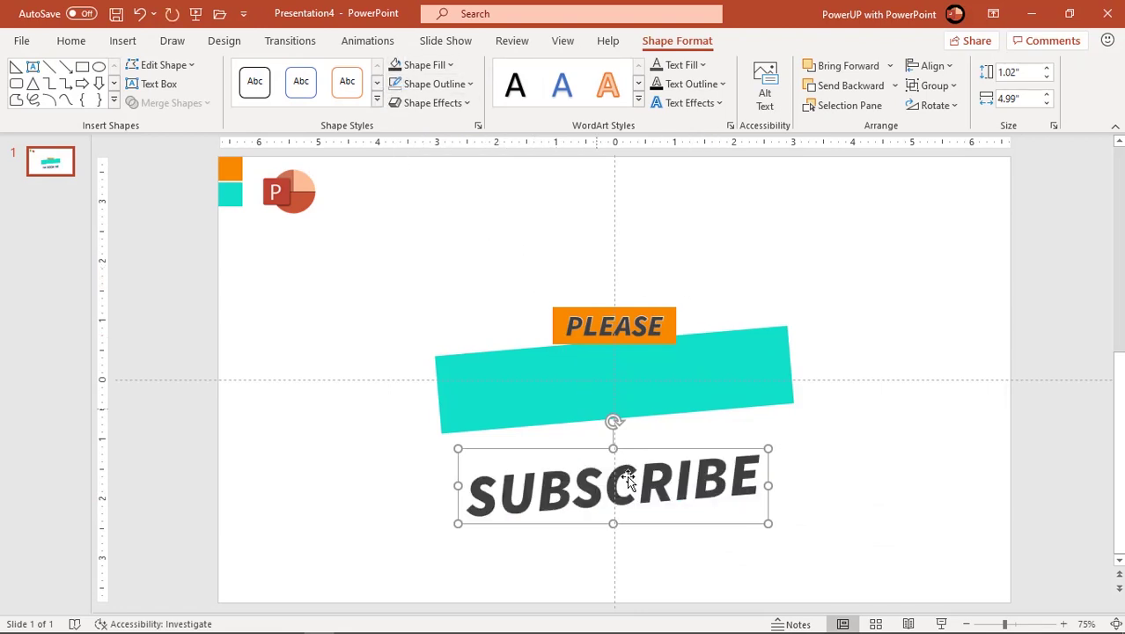
# Place the SUBSCRIBE group over the slanted teal rectangle and nudge it slightly upward to center it
pyautogui.moveTo(643, 522); pyautogui.dragTo(646, 423)
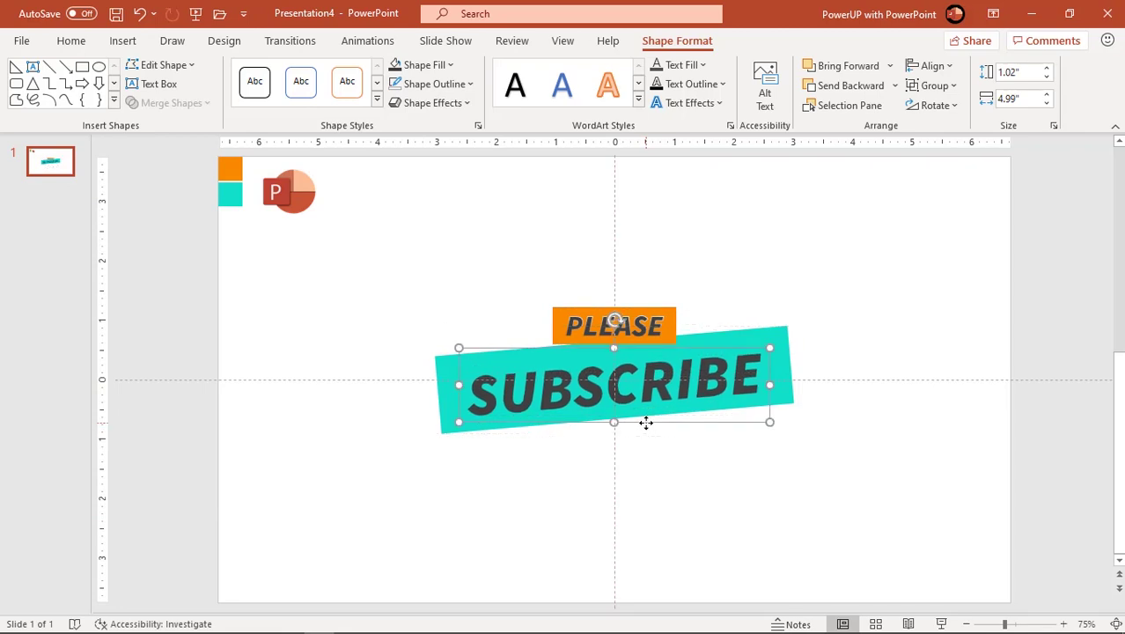
pyautogui.hotkey('ctrl', 'Up')
pyautogui.hotkey('ctrl', 'Up')
pyautogui.hotkey('ctrl', 'Up')
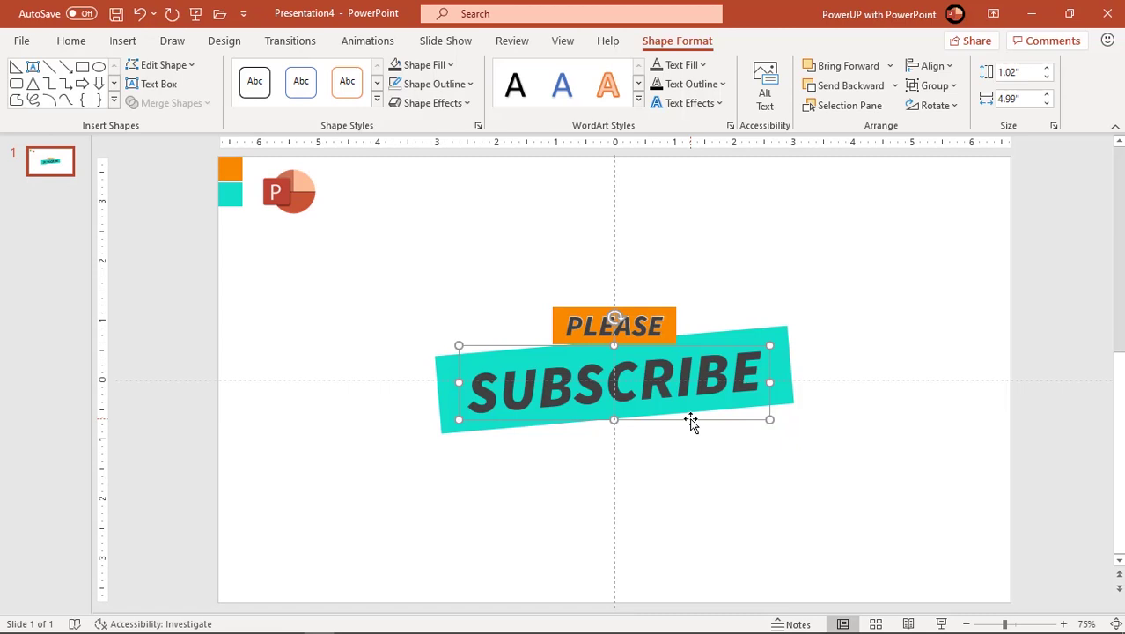
# Give the SUBSCRIBE group a gradient line with two stops, the end stop at 93% position and 100% transparency
pyautogui.rightClick(691, 422)
pyautogui.click(742, 378)
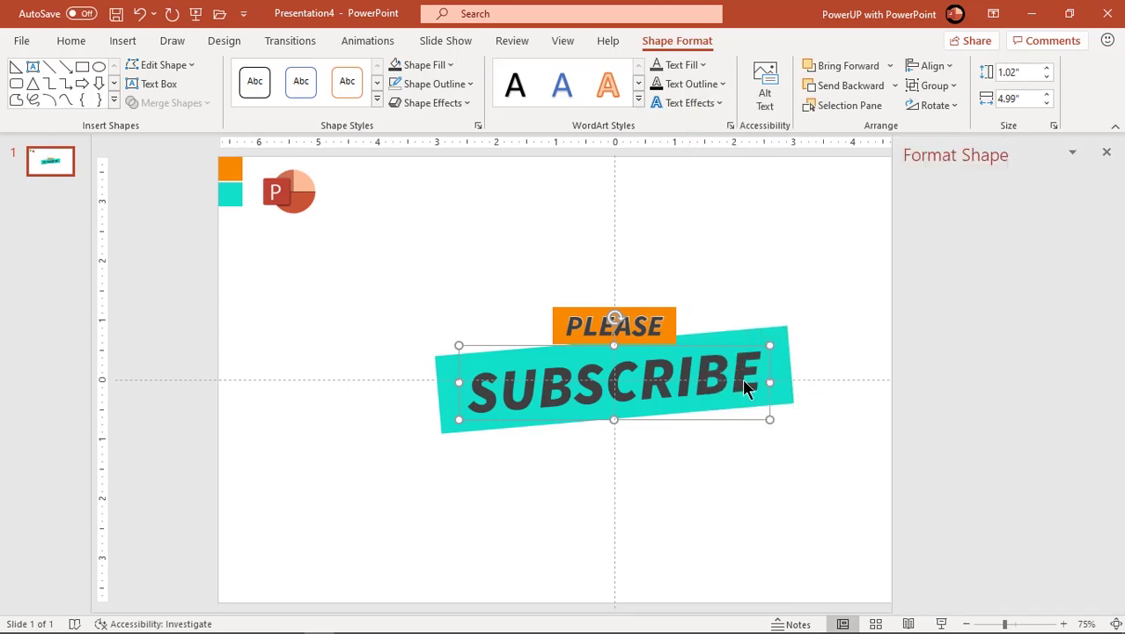
pyautogui.click(928, 487)
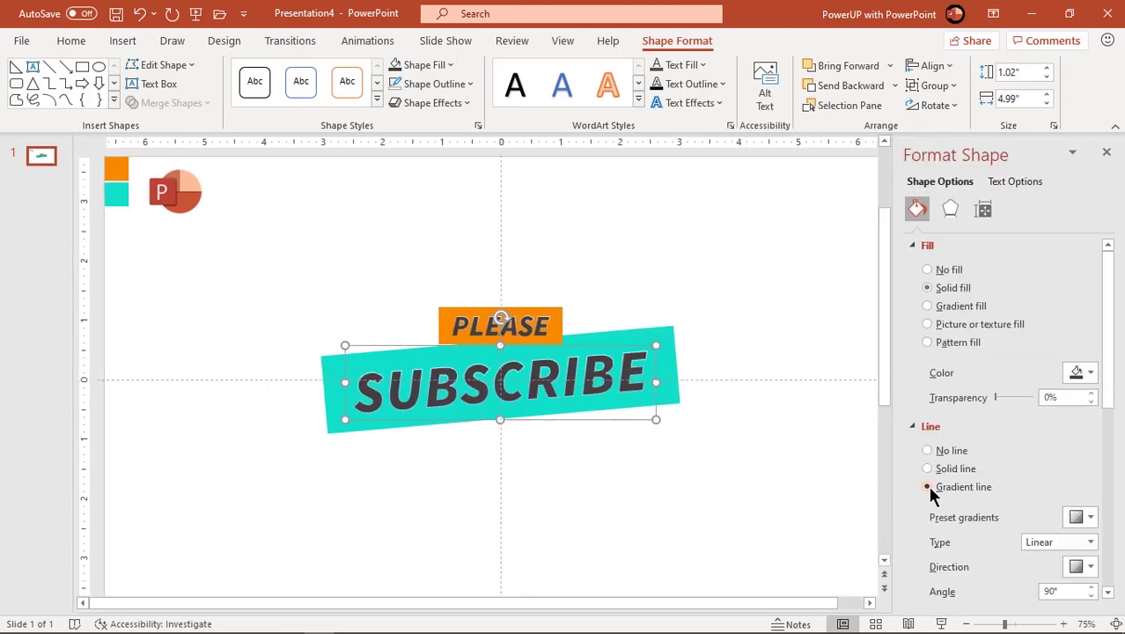
pyautogui.moveTo(1105, 370); pyautogui.dragTo(1091, 459)
pyautogui.click(1035, 407)
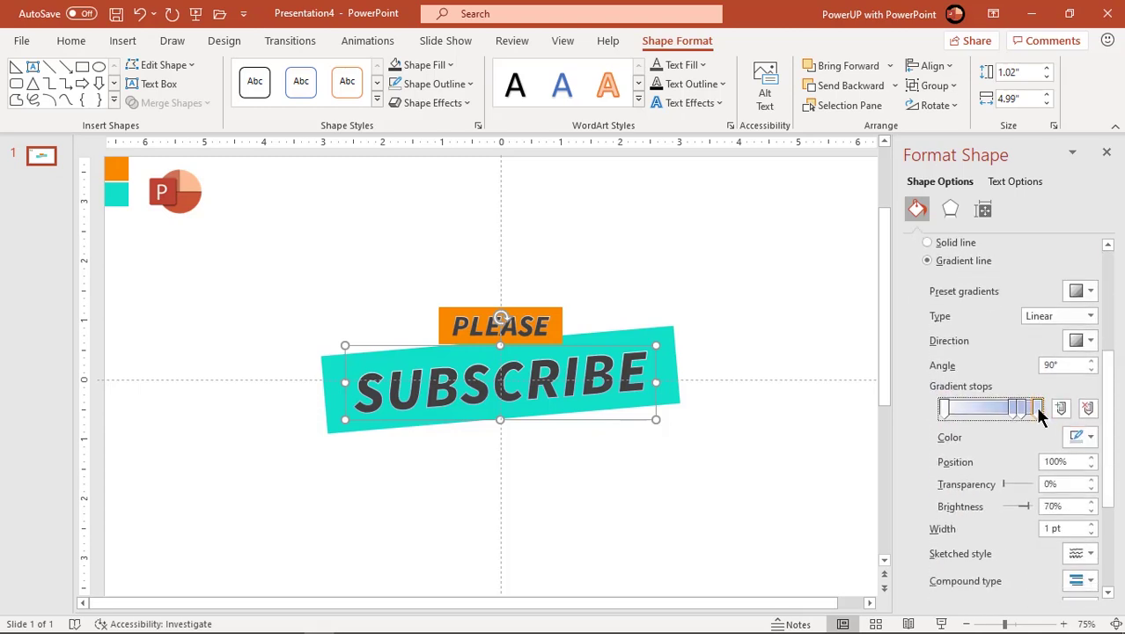
pyautogui.click(1087, 408)
pyautogui.click(1087, 408)
pyautogui.moveTo(1012, 407); pyautogui.dragTo(1032, 408)
pyautogui.moveTo(1004, 485); pyautogui.dragTo(1046, 494)
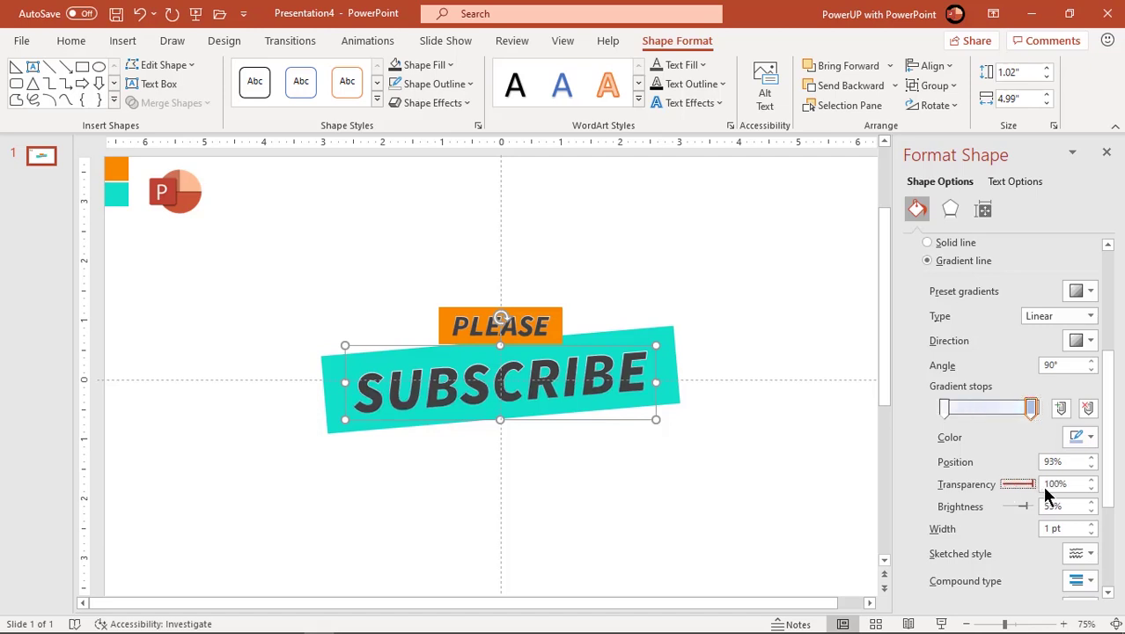
# Set the gradient line angle of the SUBSCRIBE group to 110° and close the shape formatting options
pyautogui.click(1091, 361)
pyautogui.click(1091, 361)
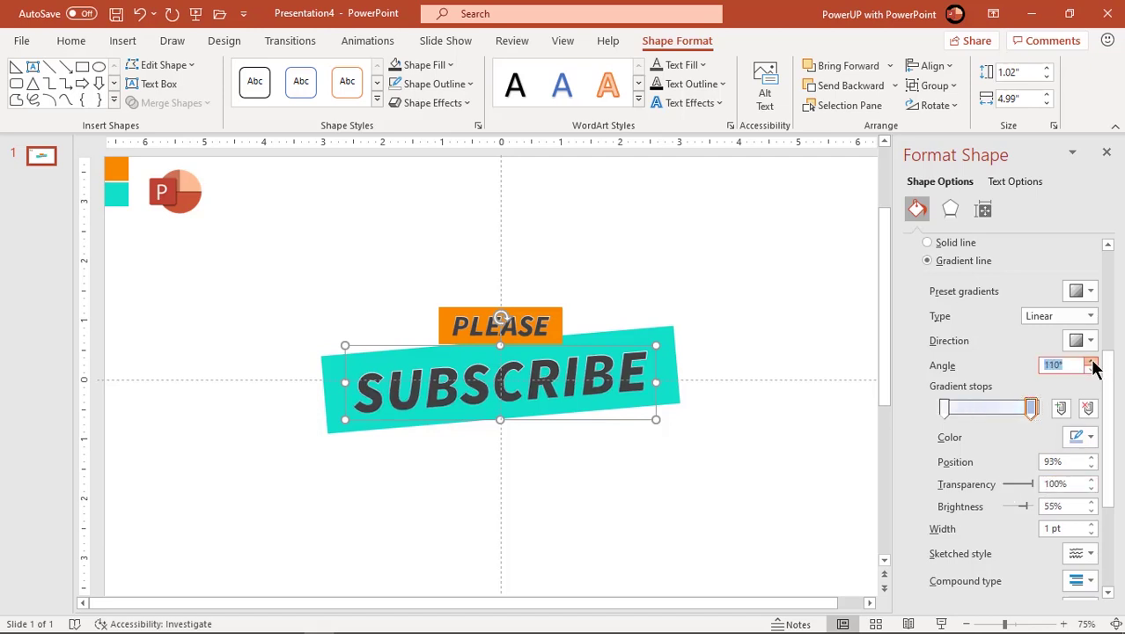
pyautogui.click(1106, 152)
pyautogui.click(871, 489)
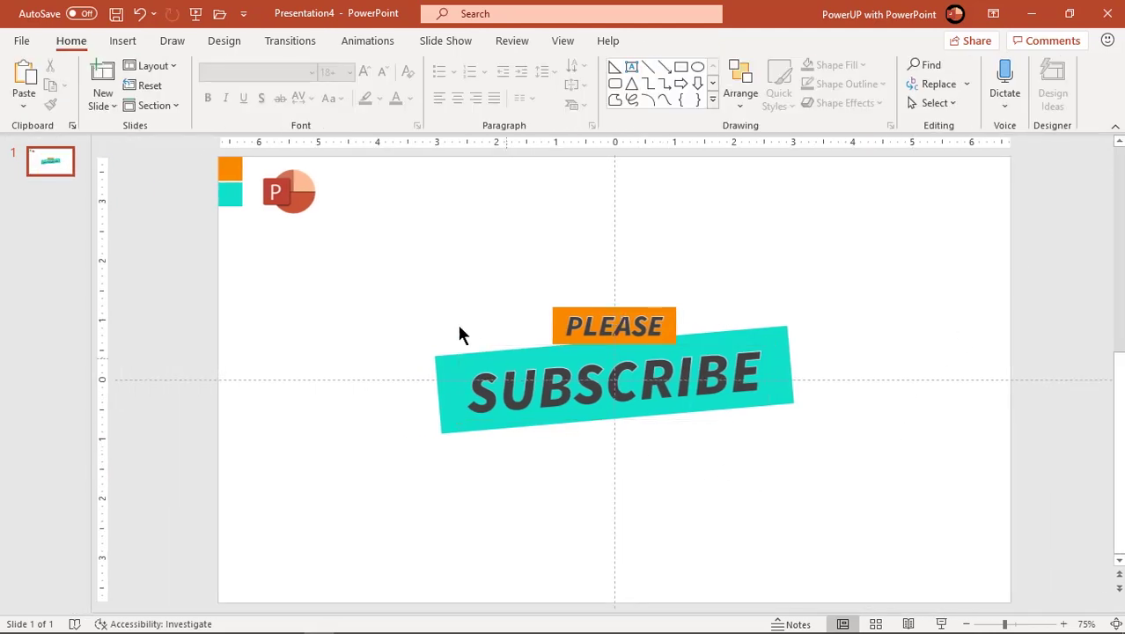
# Draw a tall, narrow right triangle about 3.64" high and 0.74" wide to the left of the banner
pyautogui.click(123, 41)
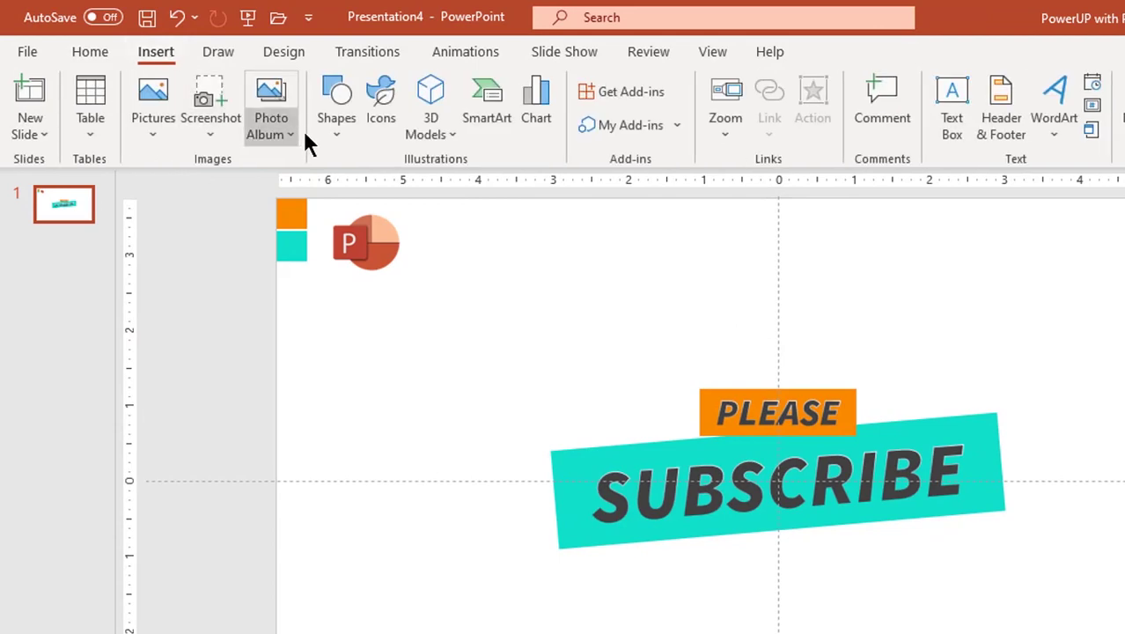
pyautogui.click(333, 141)
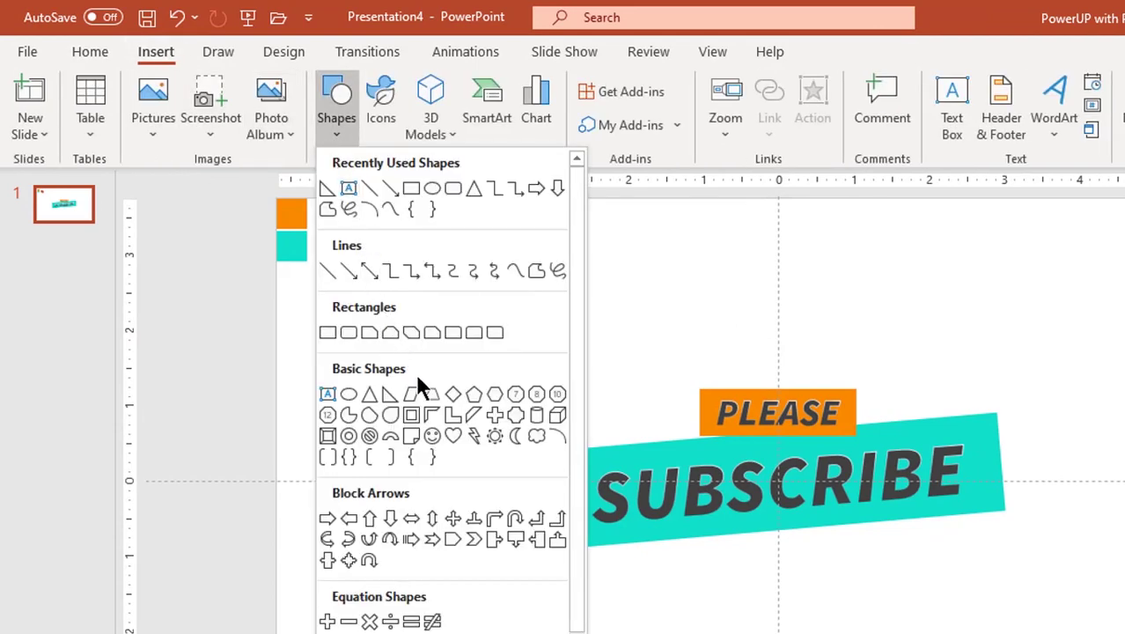
pyautogui.click(391, 392)
pyautogui.moveTo(397, 349); pyautogui.dragTo(448, 586)
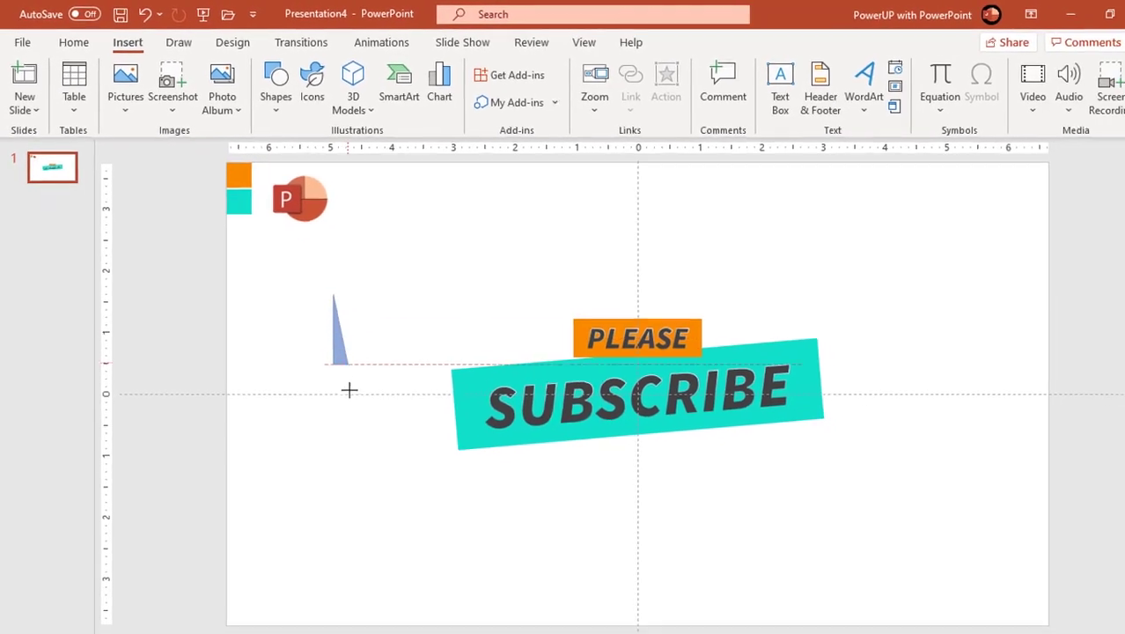
pyautogui.moveTo(362, 472); pyautogui.dragTo(367, 500)
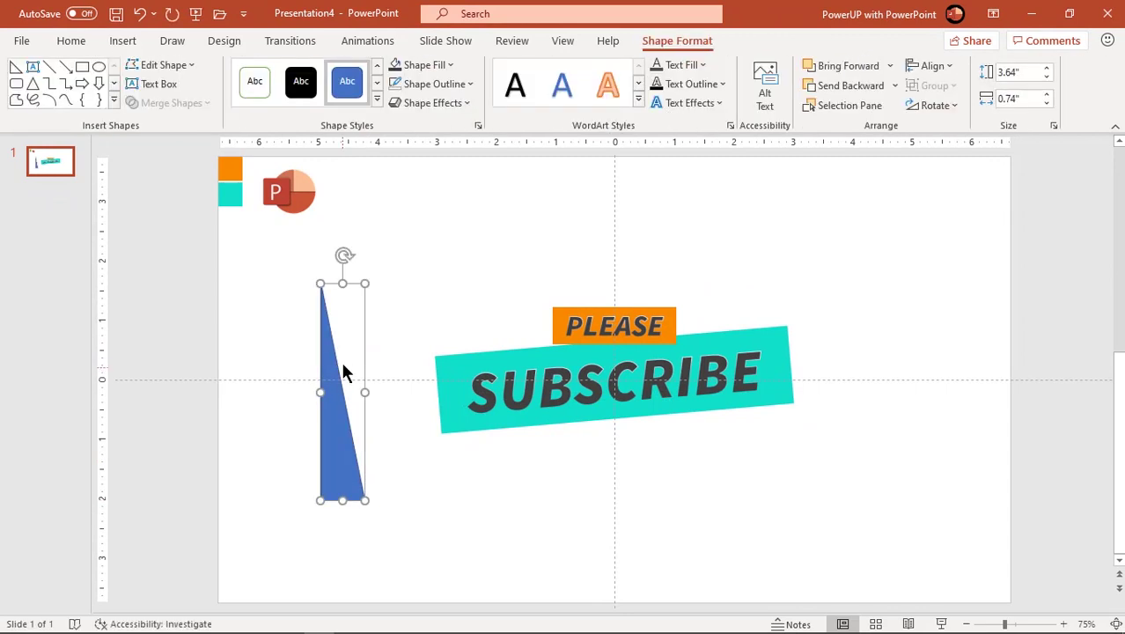
# Rotate the triangle to follow the teal rectangle's slant, overlapping its left end, and remove the triangle's outline
pyautogui.moveTo(342, 255); pyautogui.dragTo(419, 388)
pyautogui.moveTo(352, 378); pyautogui.dragTo(389, 375)
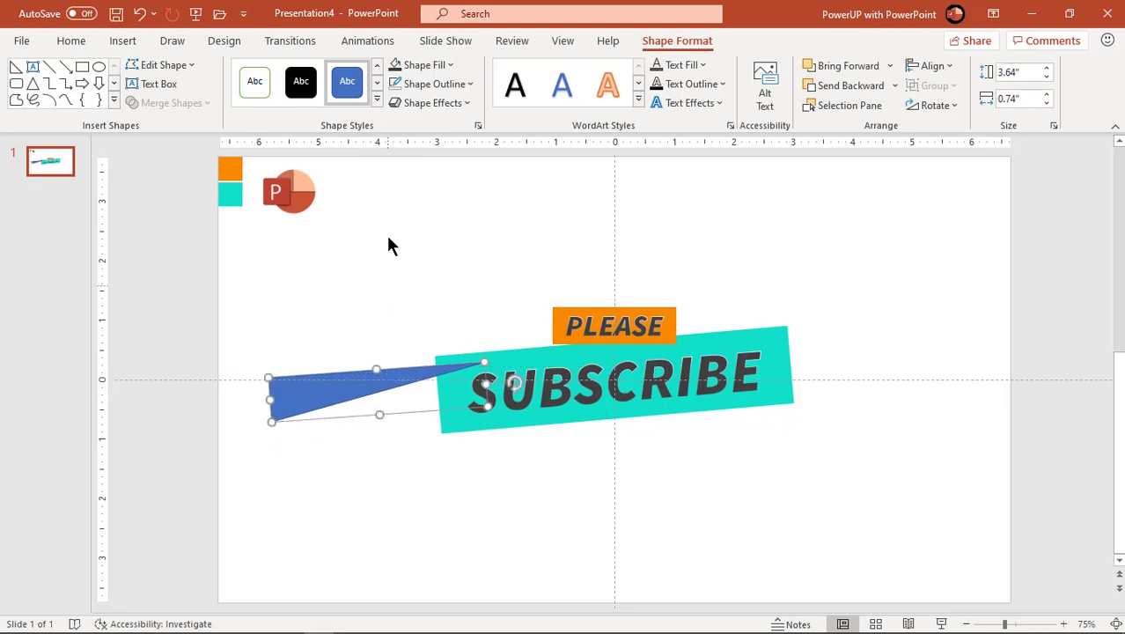
pyautogui.click(432, 85)
pyautogui.click(440, 313)
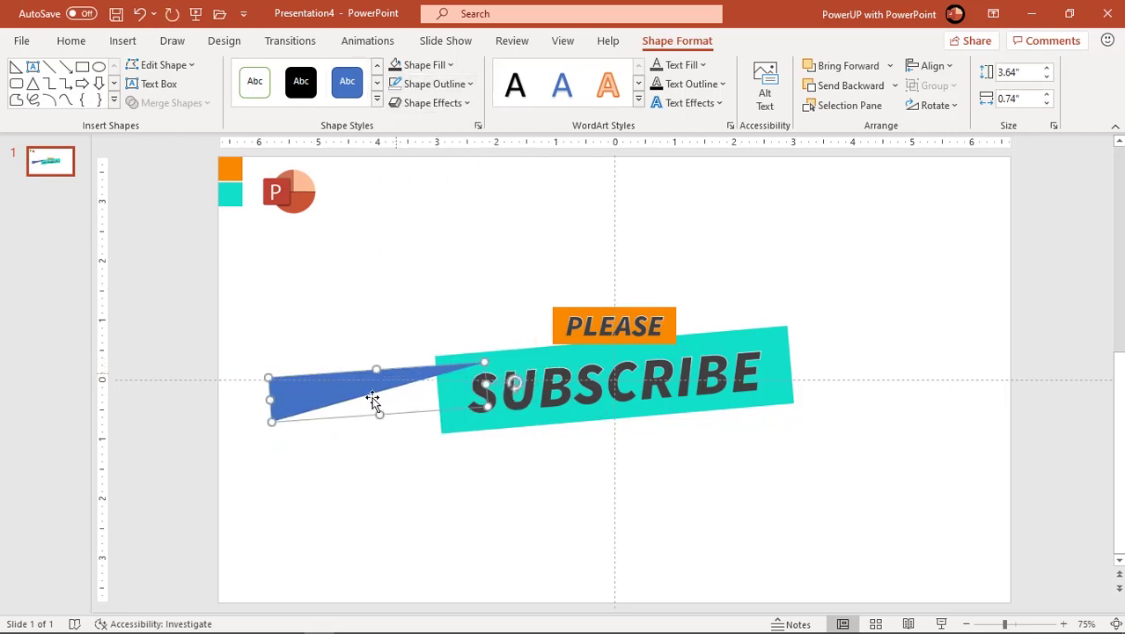
# Give the triangle a linear gradient fill with a near-black first stop at 35% position
pyautogui.rightClick(333, 386)
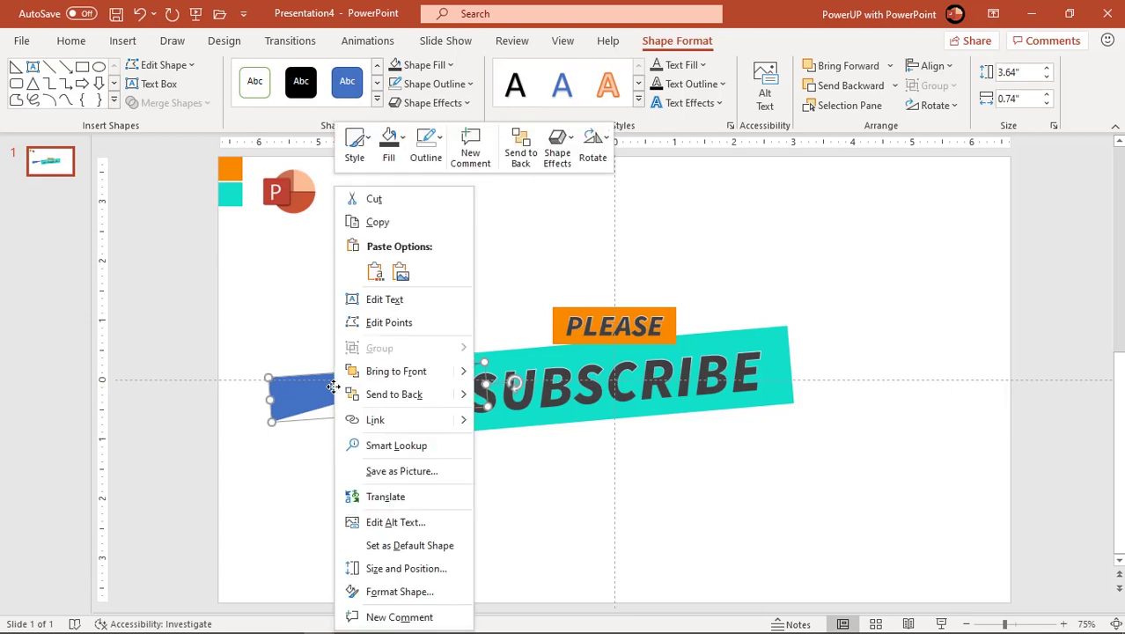
pyautogui.click(388, 590)
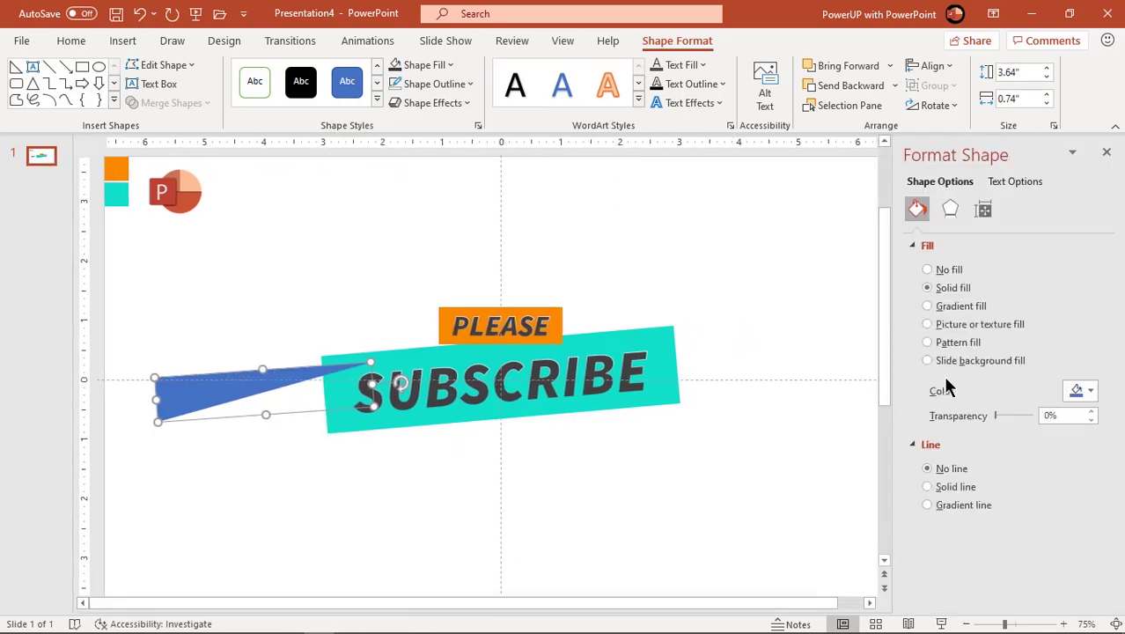
pyautogui.click(950, 307)
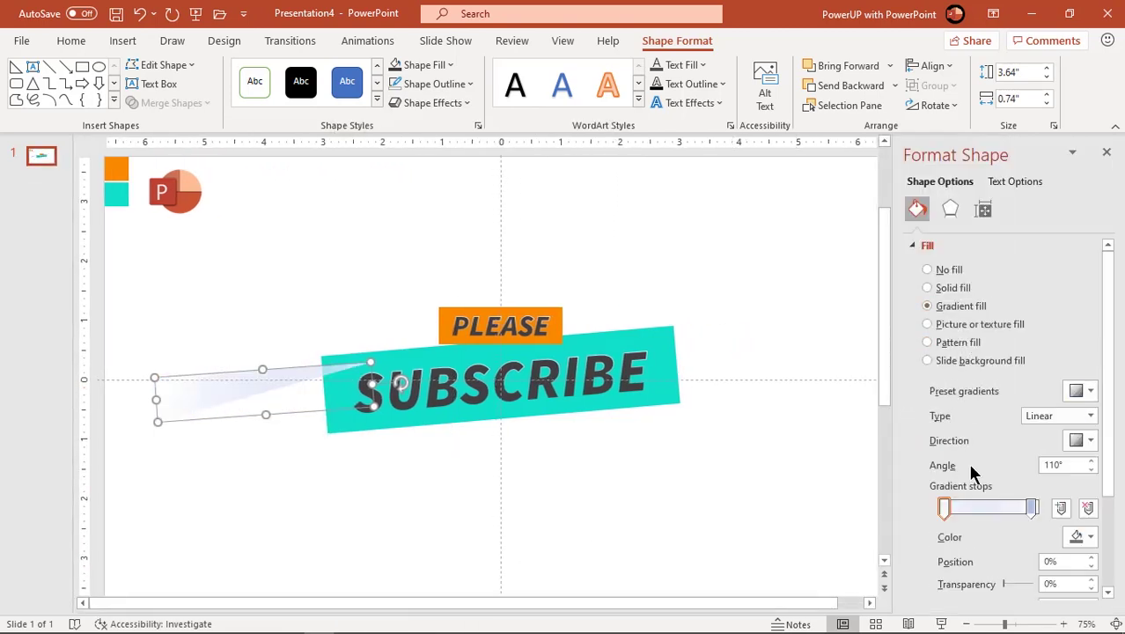
pyautogui.click(1083, 539)
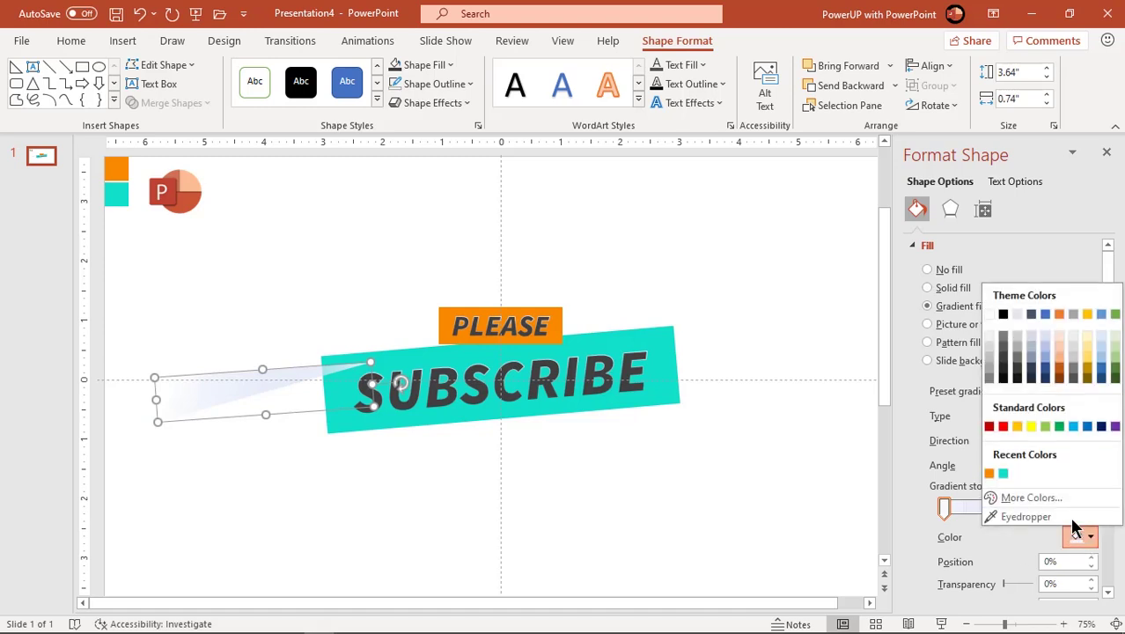
pyautogui.click(1003, 374)
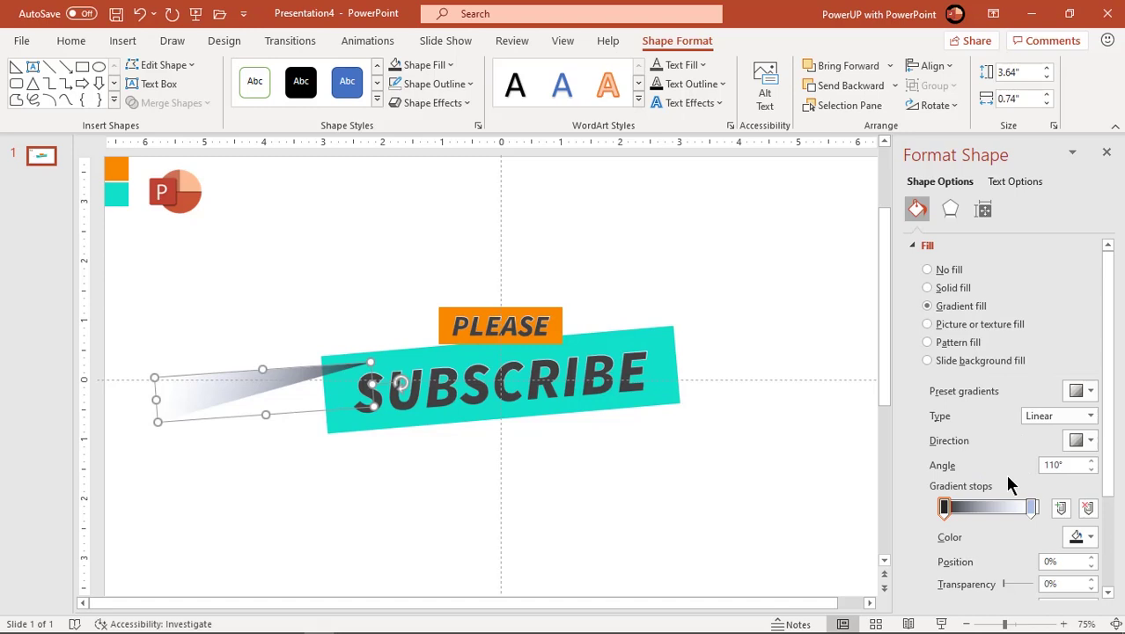
pyautogui.moveTo(953, 505); pyautogui.dragTo(979, 505)
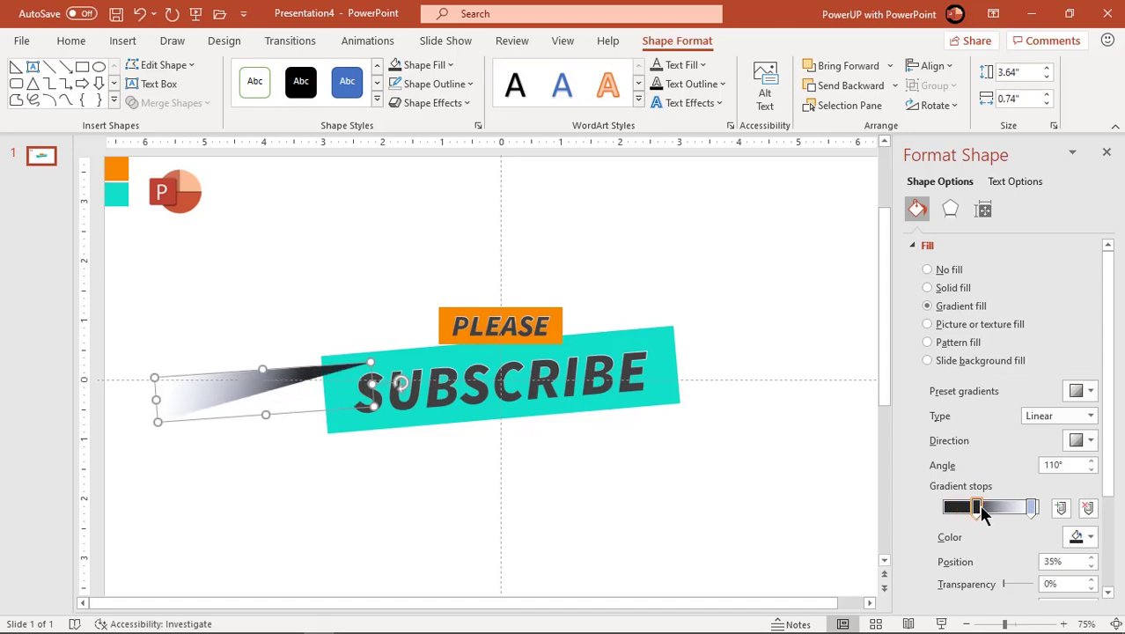
pyautogui.click(1031, 512)
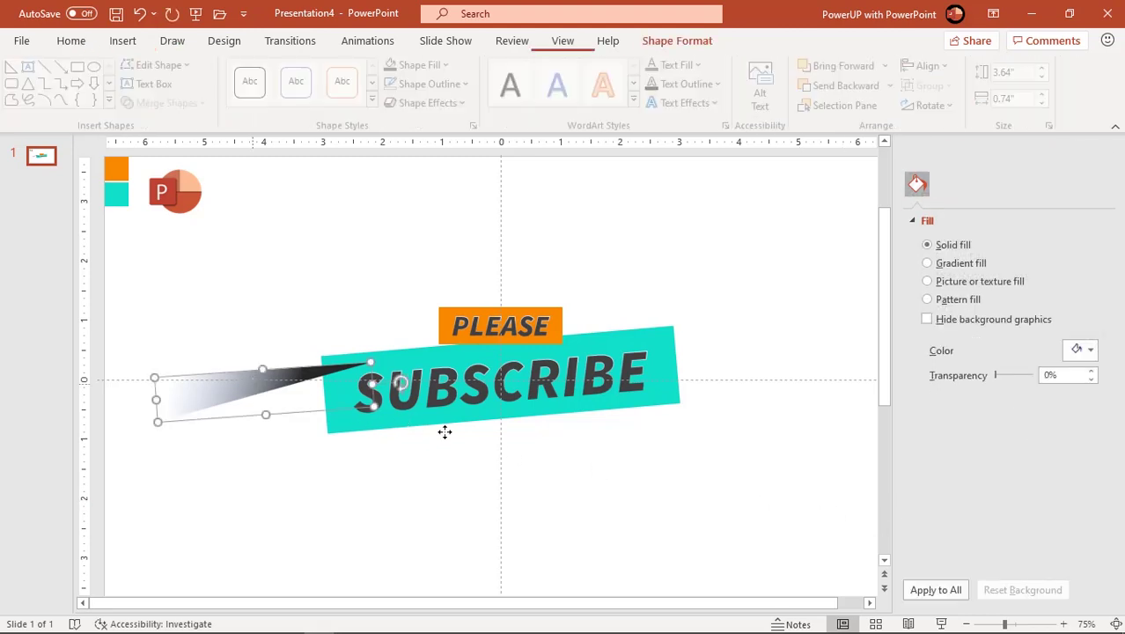
# Move the gradient triangle beneath the teal rectangle's lower right edge, its dark tip at the corner
pyautogui.moveTo(251, 396); pyautogui.dragTo(560, 417)
pyautogui.press('Delete')
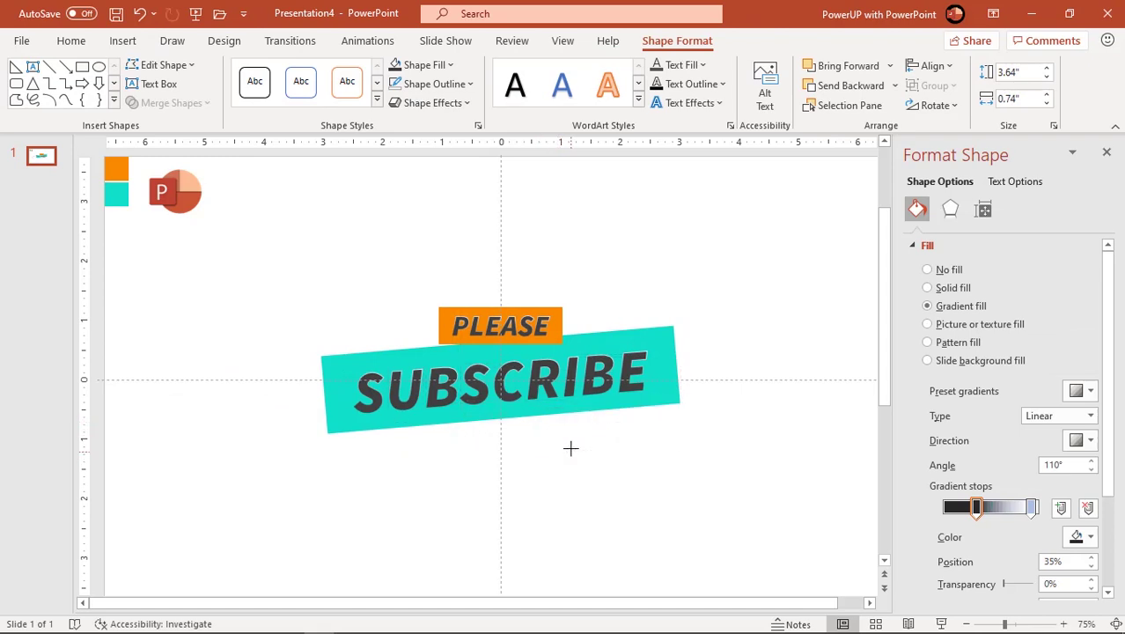
pyautogui.hotkey('ctrl', 'z')
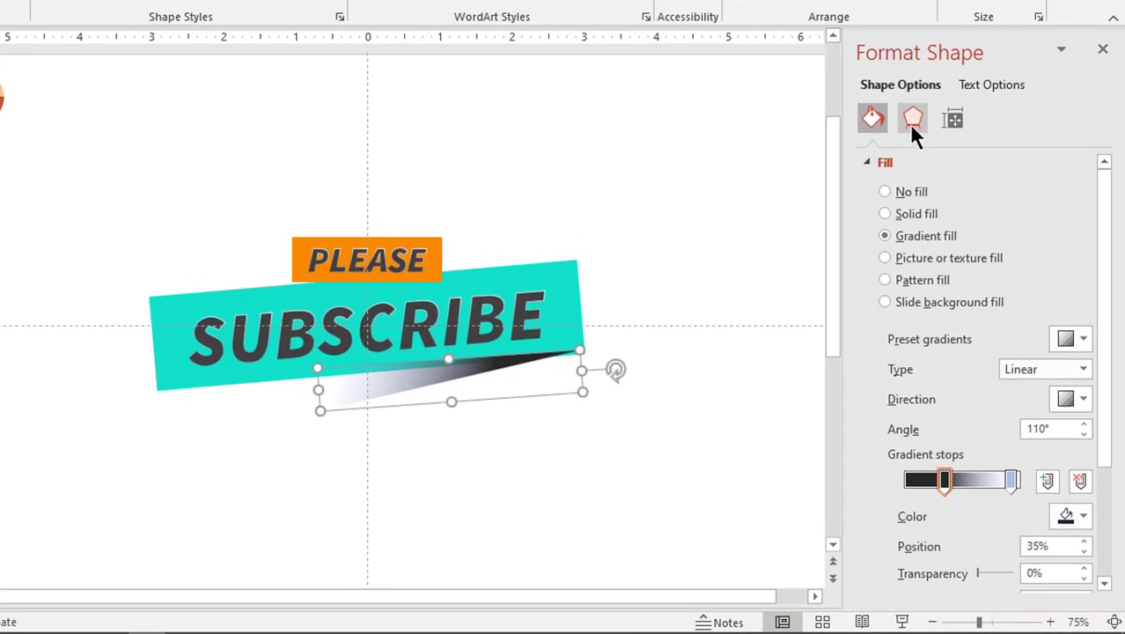
# Apply 5 pt soft edges to the triangle and extend it slightly beyond the teal rectangle's lower right corner
pyautogui.click(950, 208)
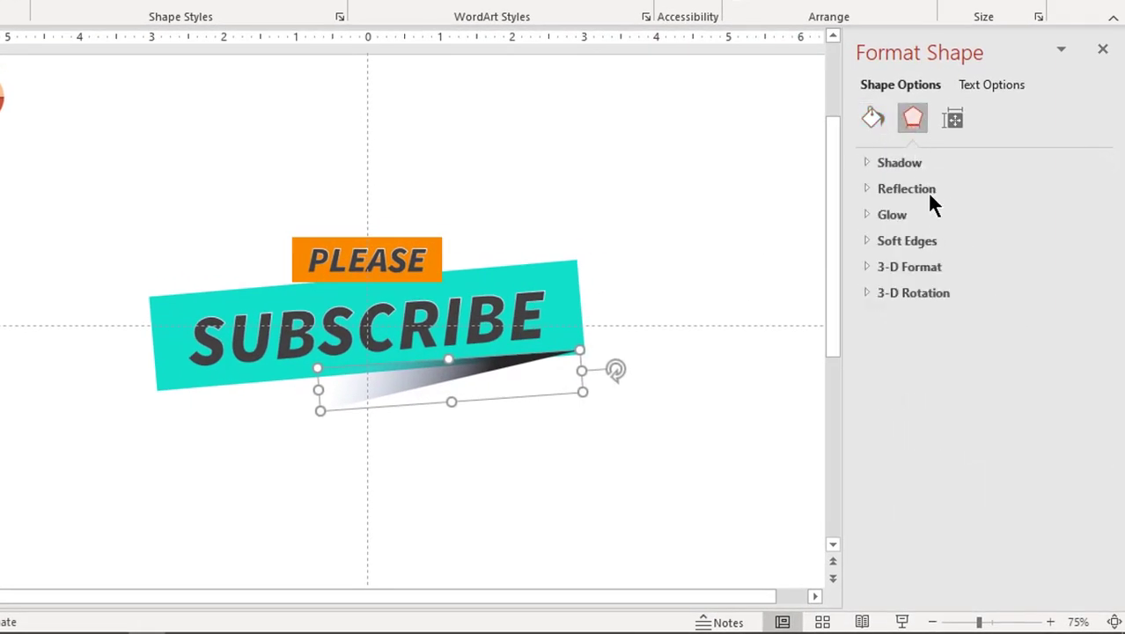
pyautogui.click(903, 241)
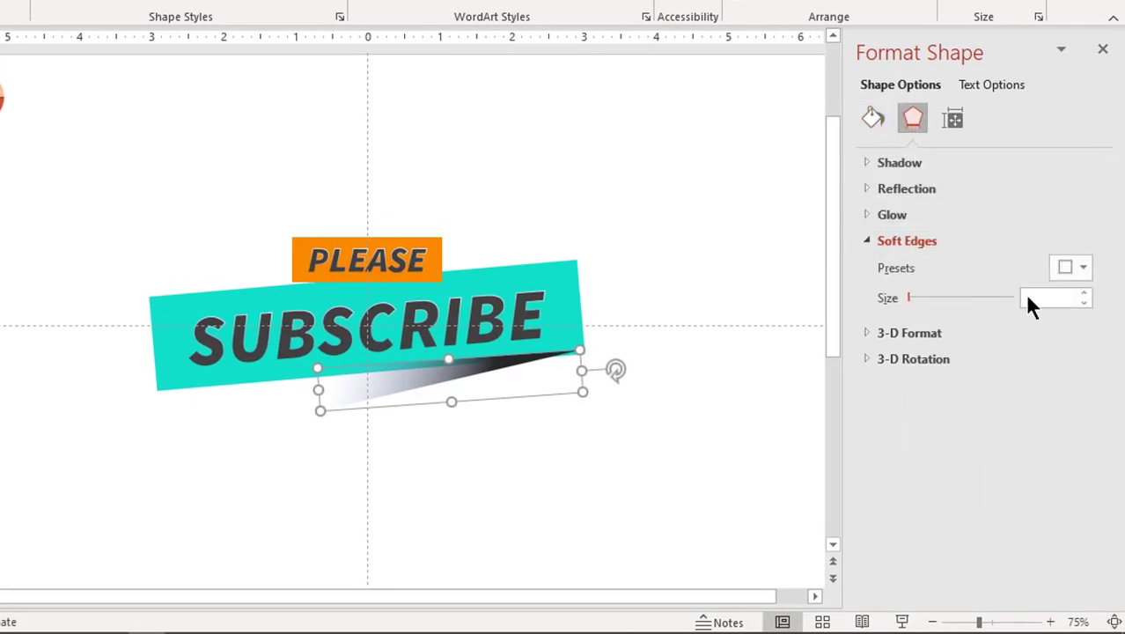
pyautogui.click(1083, 294)
pyautogui.click(1082, 294)
pyautogui.click(1082, 294)
pyautogui.click(1083, 293)
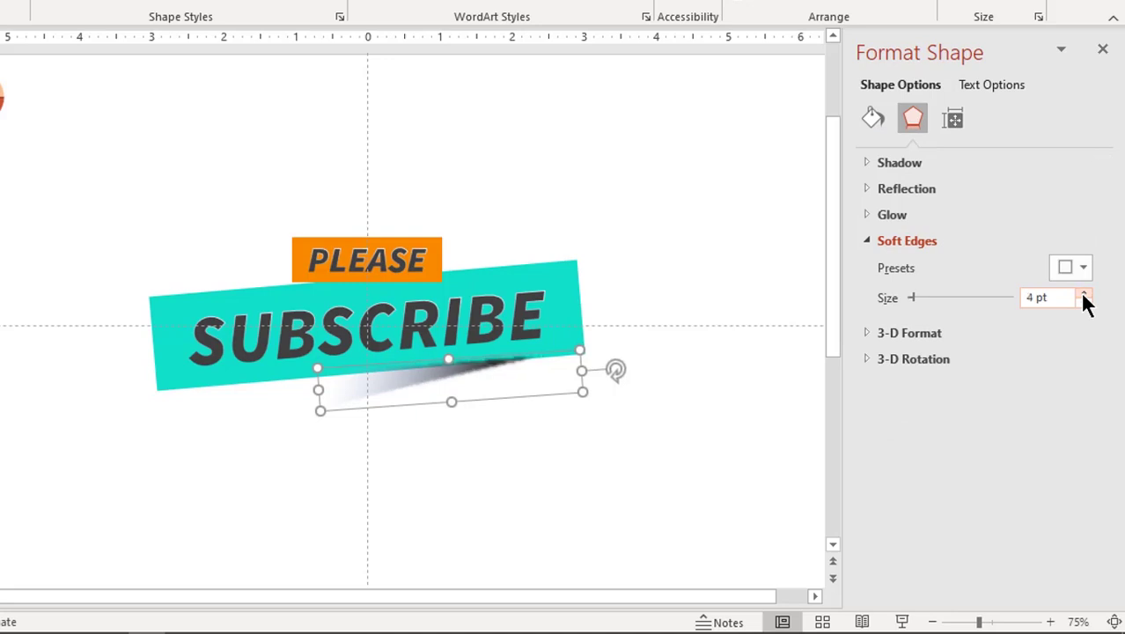
pyautogui.moveTo(583, 393); pyautogui.dragTo(607, 396)
pyautogui.moveTo(475, 378); pyautogui.dragTo(487, 378)
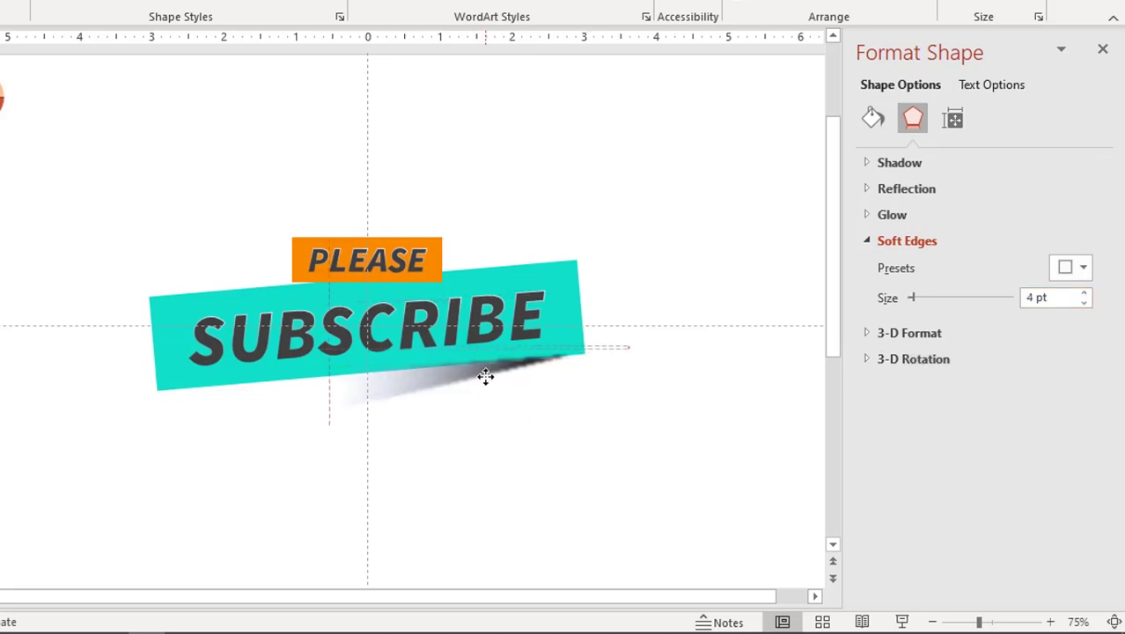
pyautogui.click(1082, 293)
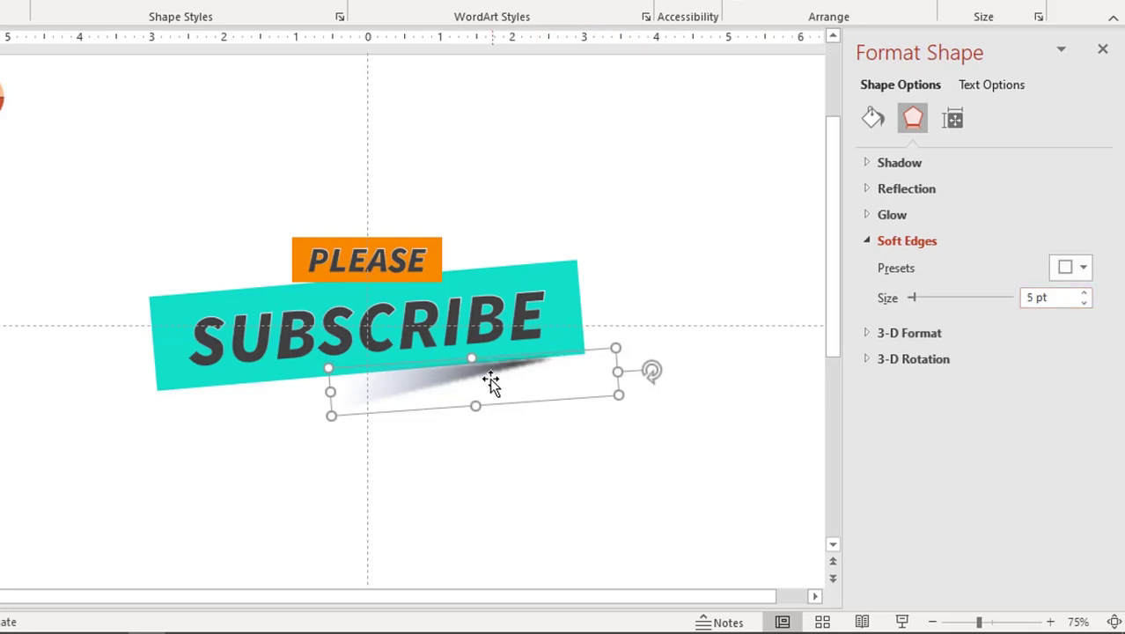
# Enlarge the soft triangle to about 4.34" high and 0.8" wide, and tuck it behind the teal rectangle's lower edge
pyautogui.moveTo(331, 415); pyautogui.dragTo(304, 433)
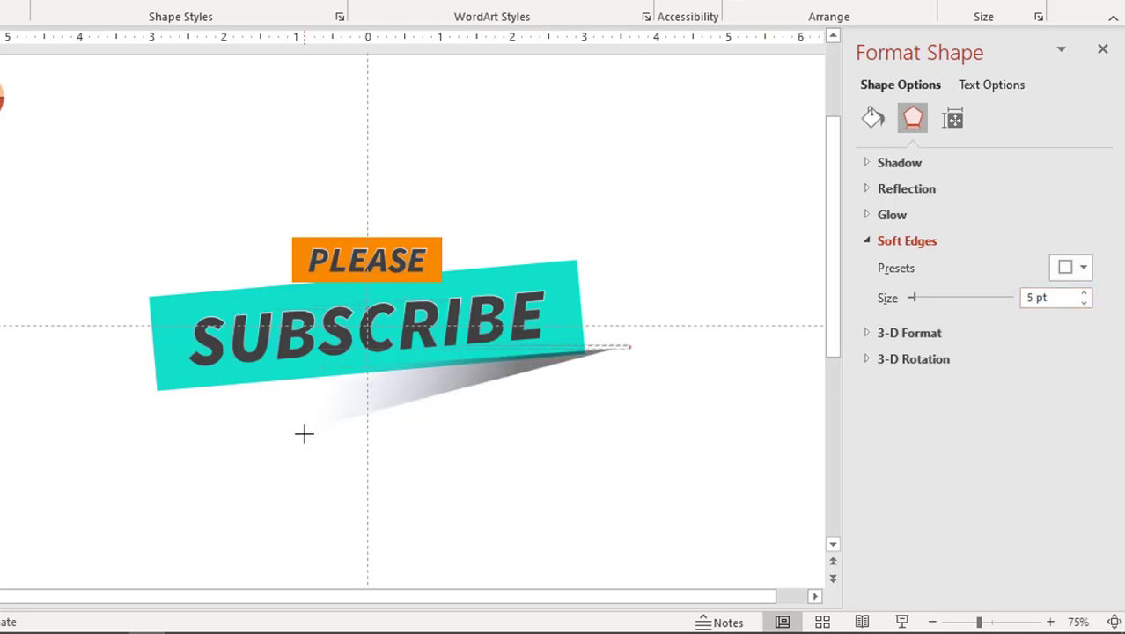
pyautogui.moveTo(442, 383); pyautogui.dragTo(473, 377)
pyautogui.rightClick(448, 383)
pyautogui.press('Escape')
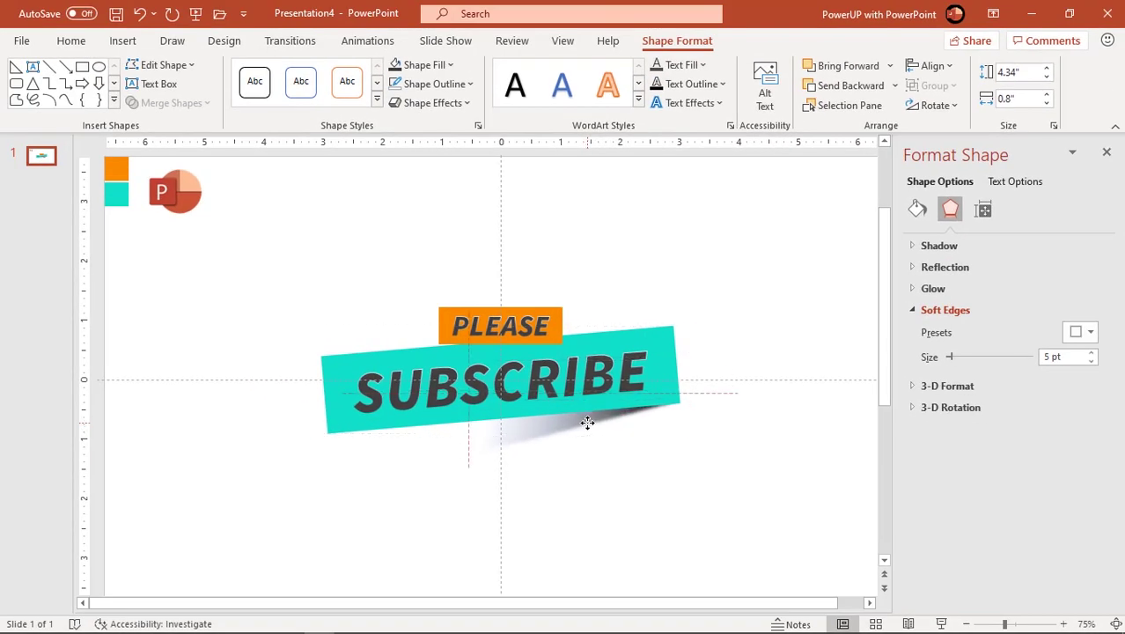
# Resize the shadow triangle to about 4.87" high and 0.7" wide so it forms a longer, thinner shadow
pyautogui.moveTo(587, 422); pyautogui.dragTo(603, 450)
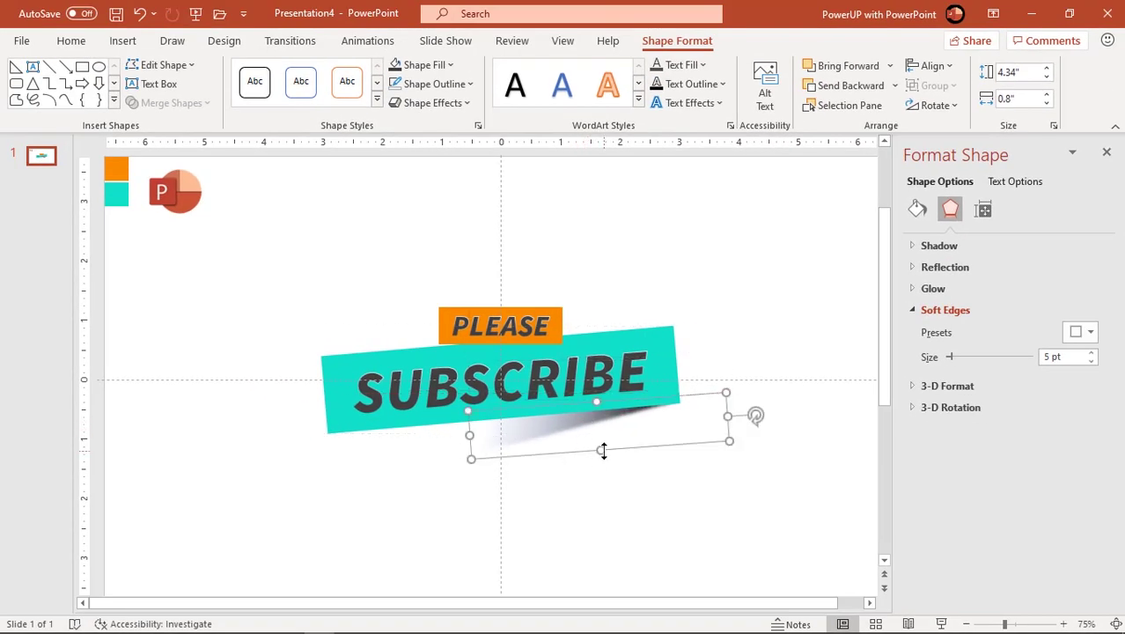
pyautogui.click(592, 442)
pyautogui.click(579, 423)
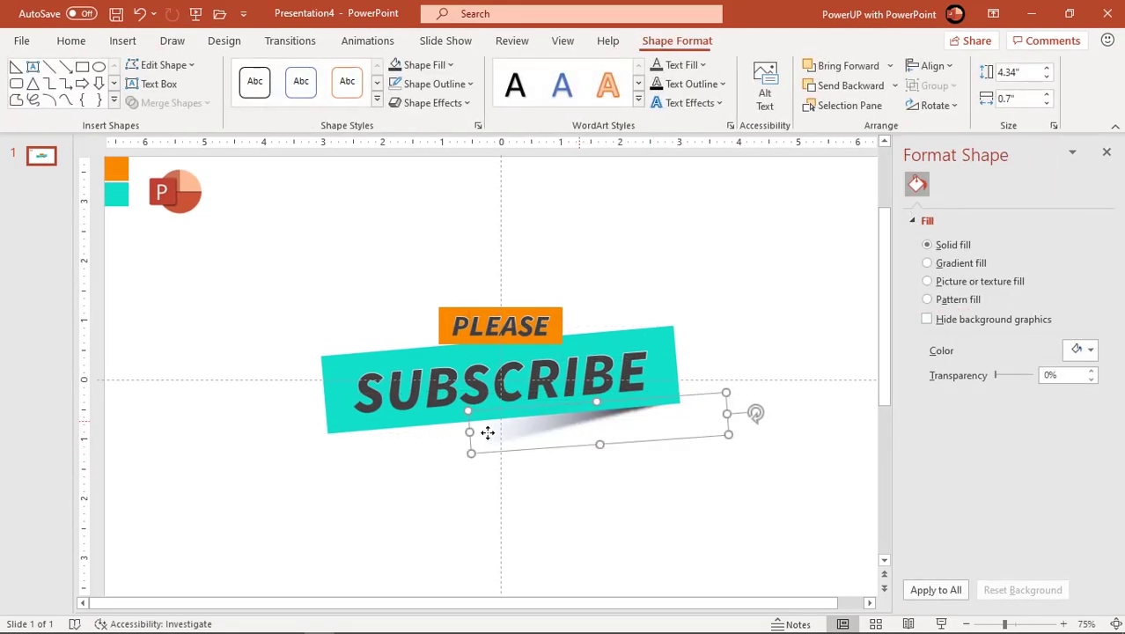
pyautogui.moveTo(472, 432); pyautogui.dragTo(434, 435)
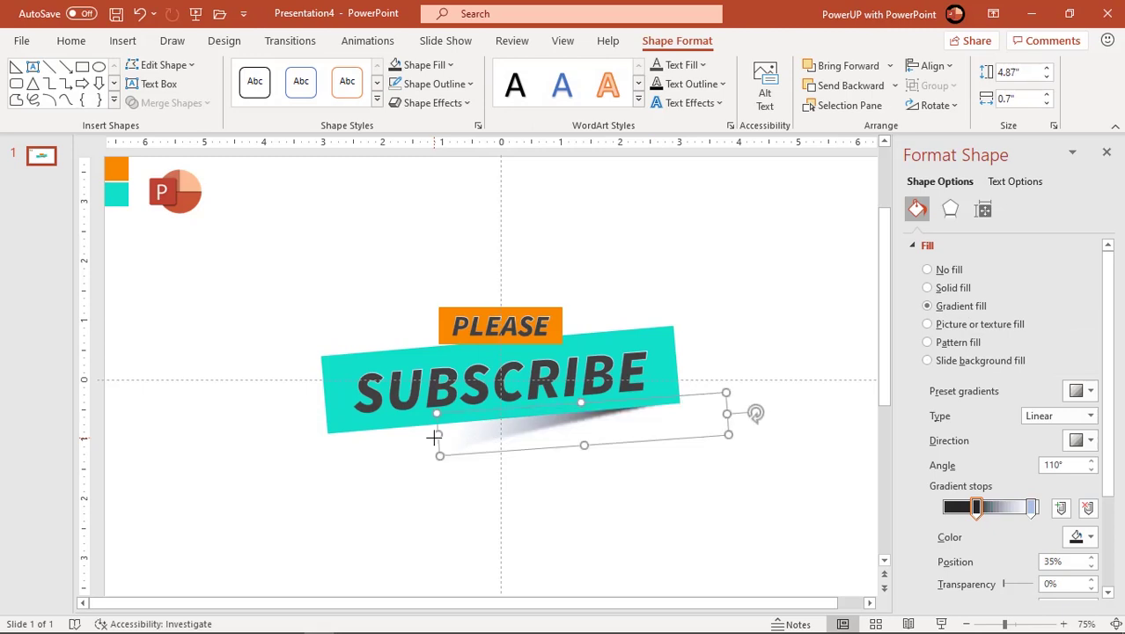
pyautogui.click(556, 449)
pyautogui.click(553, 421)
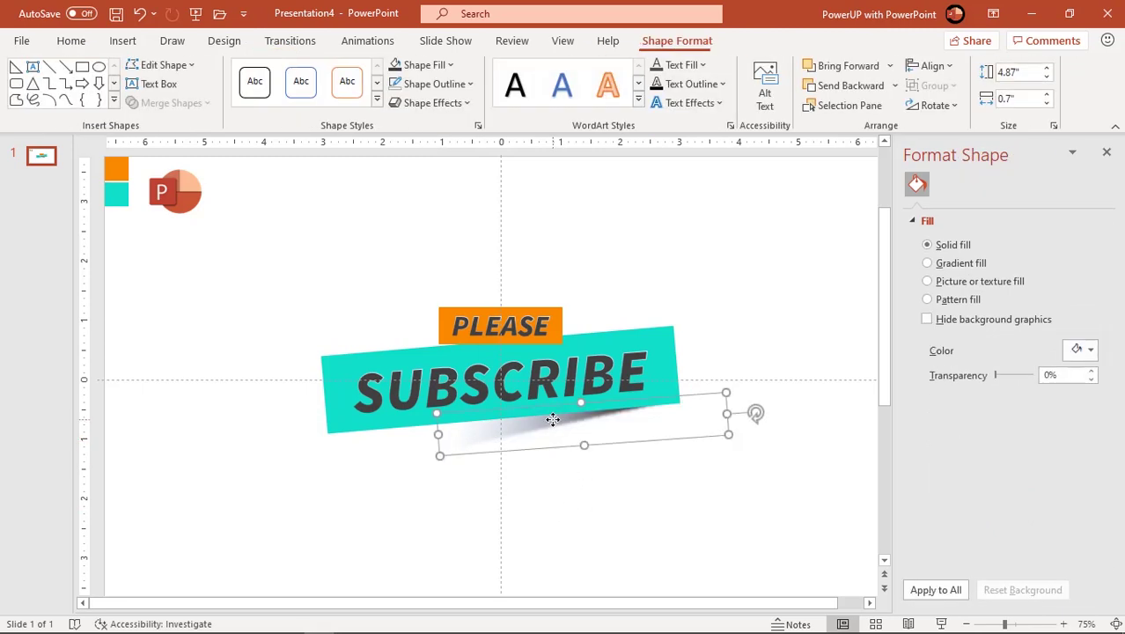
# Duplicate the shadow triangle and flip the copy horizontally, rotating it to follow the teal rectangle's slant
pyautogui.moveTo(568, 432); pyautogui.dragTo(621, 461)
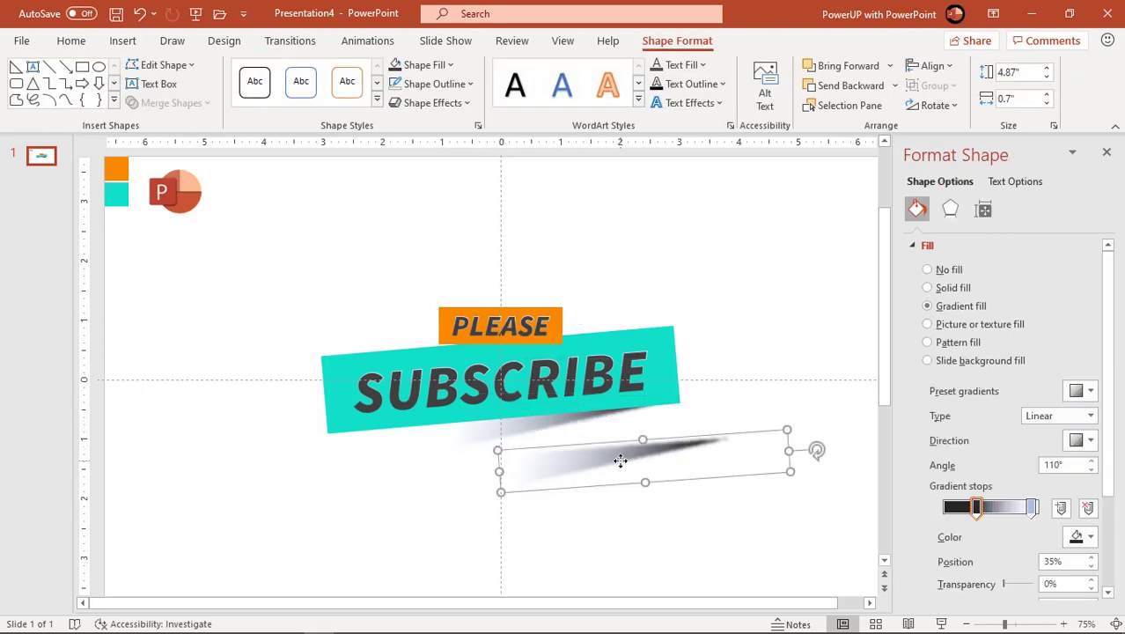
pyautogui.click(942, 113)
pyautogui.click(938, 195)
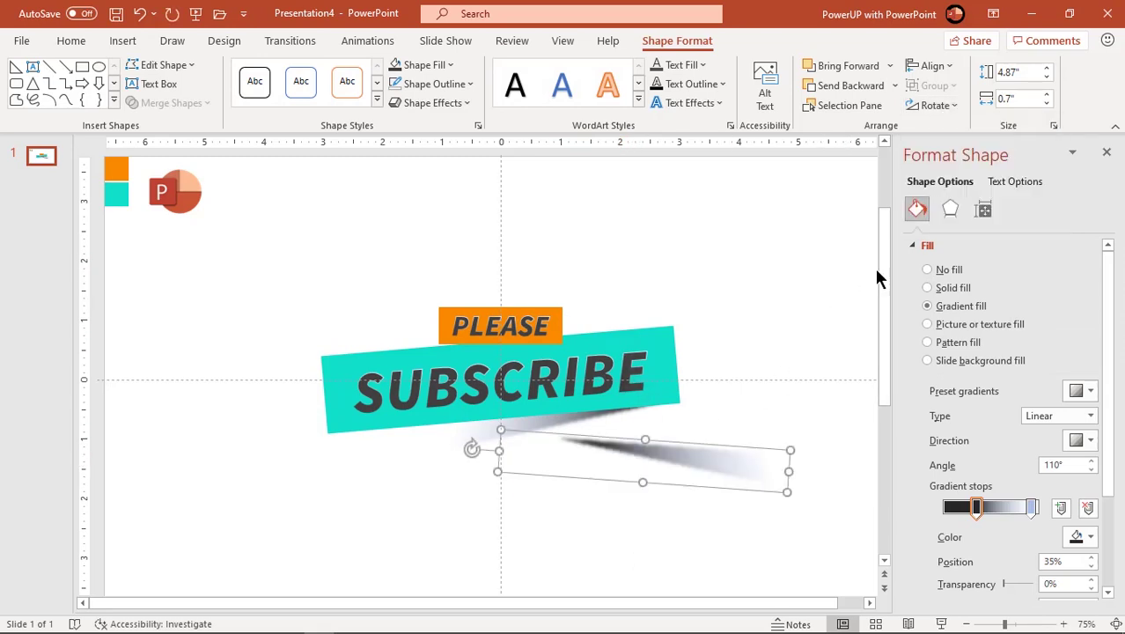
pyautogui.moveTo(473, 450); pyautogui.dragTo(483, 481)
# Place the flipped shadow under the teal rectangle's lower left edge and send it to the back
pyautogui.moveTo(645, 447); pyautogui.dragTo(431, 430)
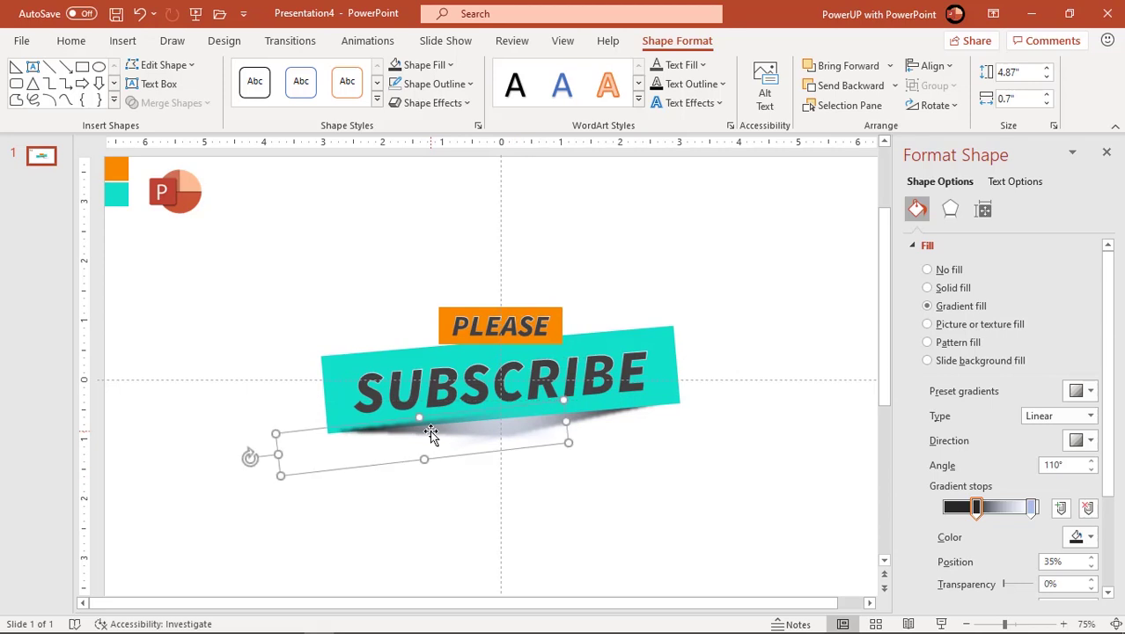
pyautogui.rightClick(431, 431)
pyautogui.click(479, 403)
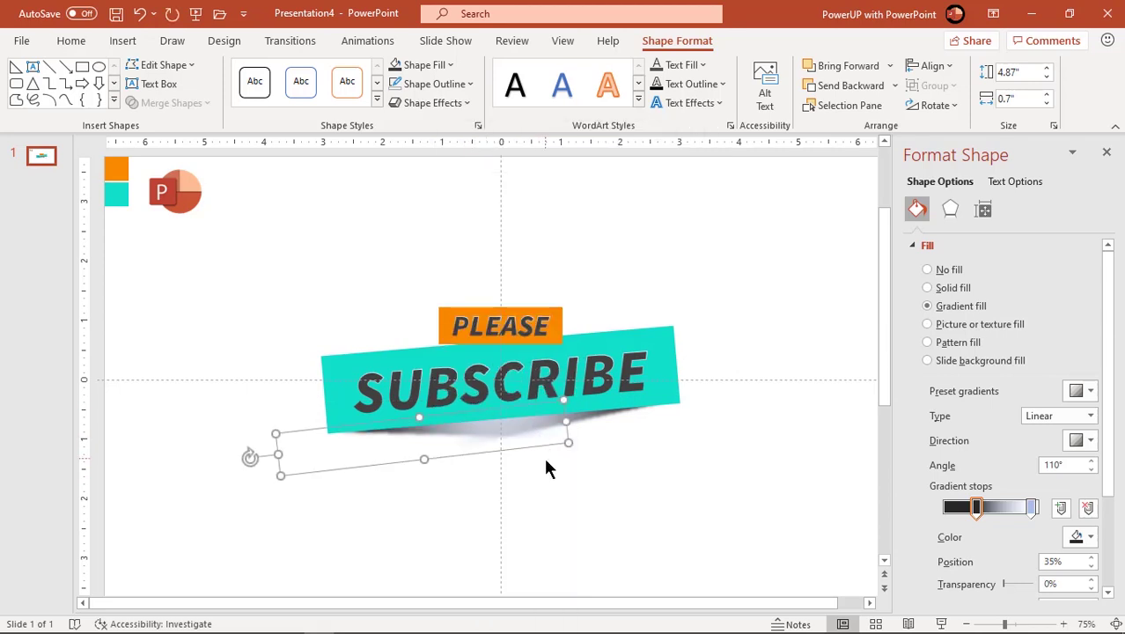
pyautogui.click(571, 469)
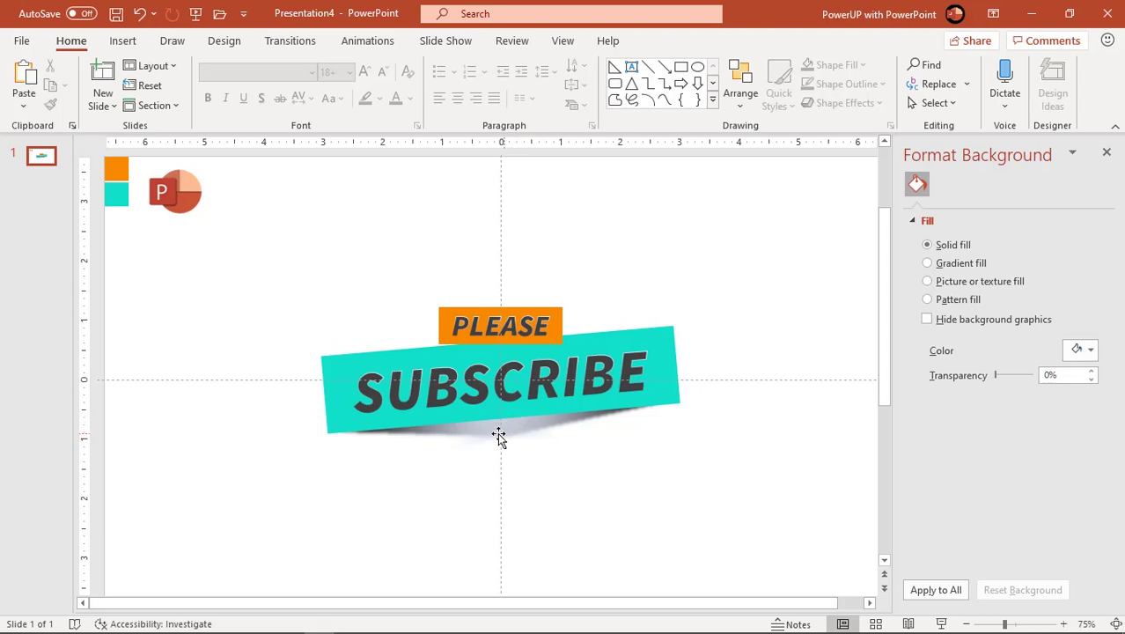
# Duplicate the original shadow below the banner and shrink the copy to about 1.71" high and 0.42" wide
pyautogui.click(469, 433)
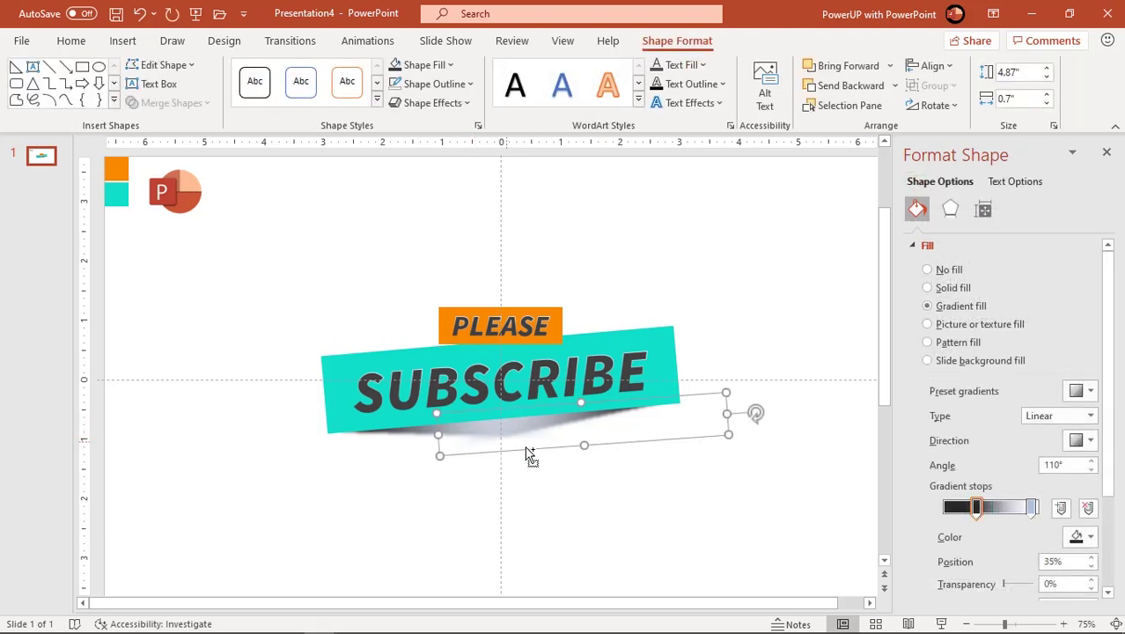
pyautogui.moveTo(528, 453); pyautogui.dragTo(564, 472)
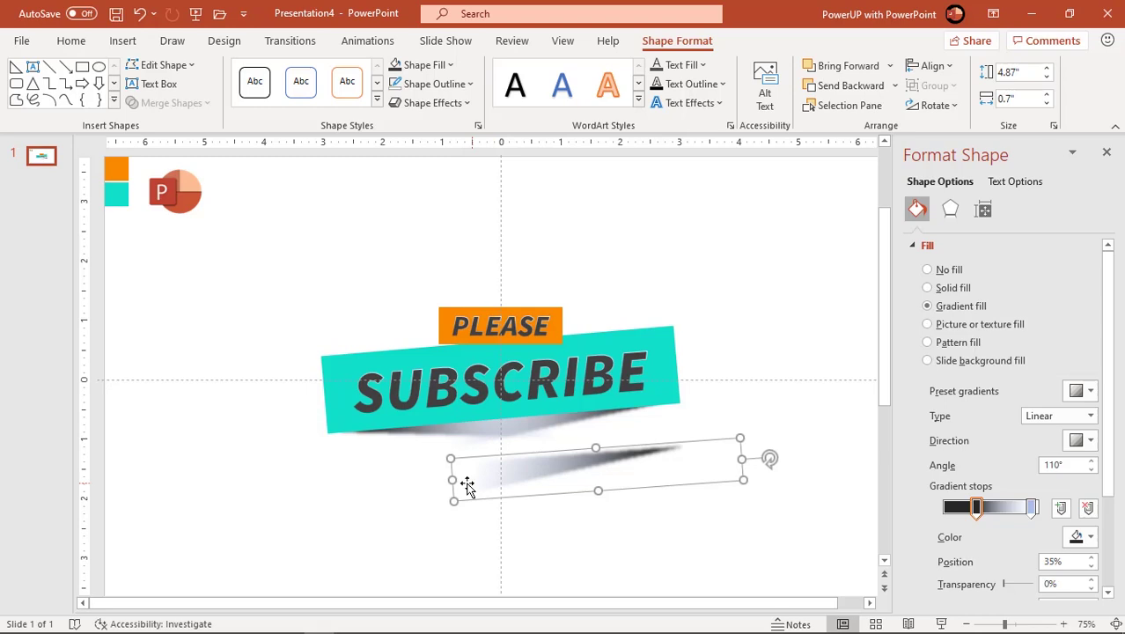
pyautogui.moveTo(455, 481); pyautogui.dragTo(687, 467)
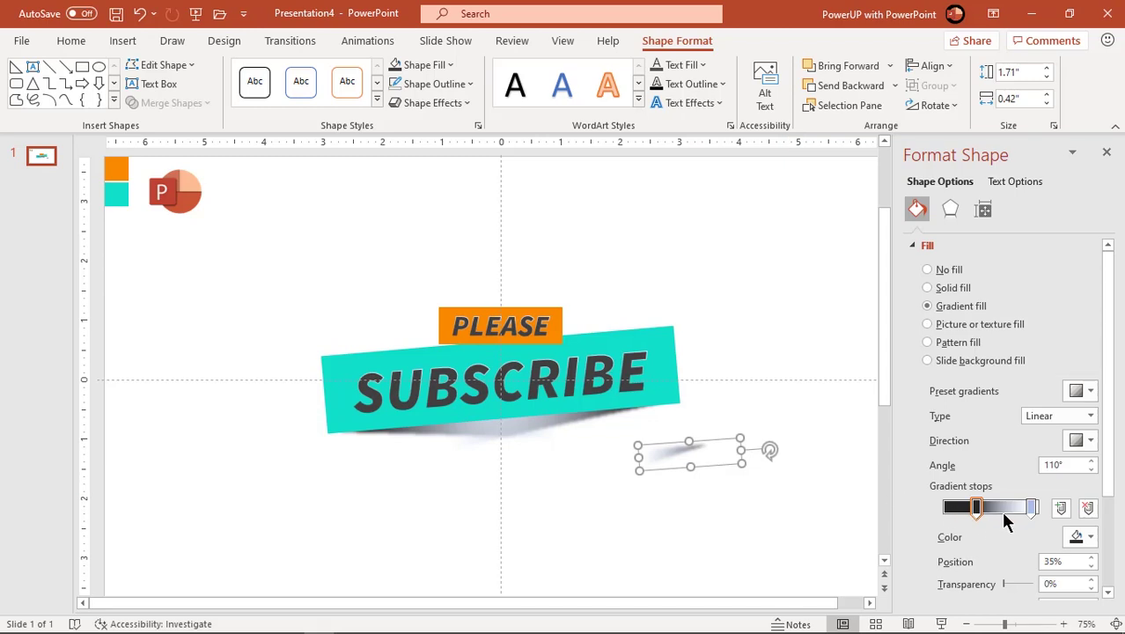
# Set the small shadow's end gradient stop to 83% and move it to the orange rectangle's lower edge, enlarged to about 2.08" by 0.48"
pyautogui.moveTo(1031, 509); pyautogui.dragTo(1012, 509)
pyautogui.moveTo(640, 469); pyautogui.dragTo(476, 364)
pyautogui.scroll(10, 475, 359)
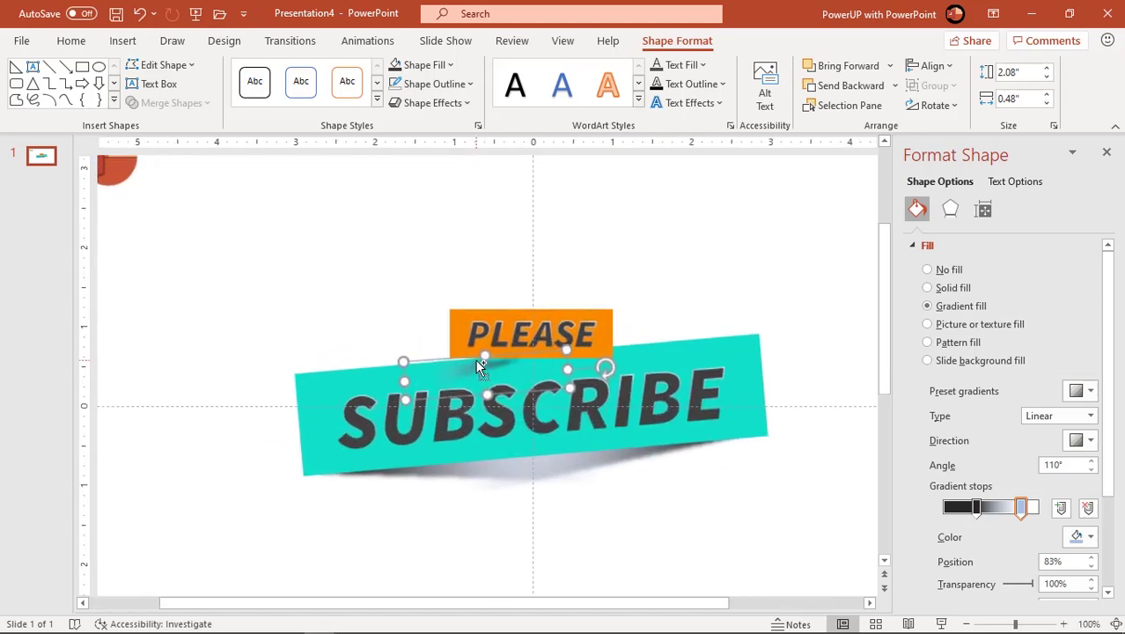
# Level the small shadow along the orange rectangle's lower left edge, with its dark gradient stop at 44% and its height about 2.02"
pyautogui.click(480, 326)
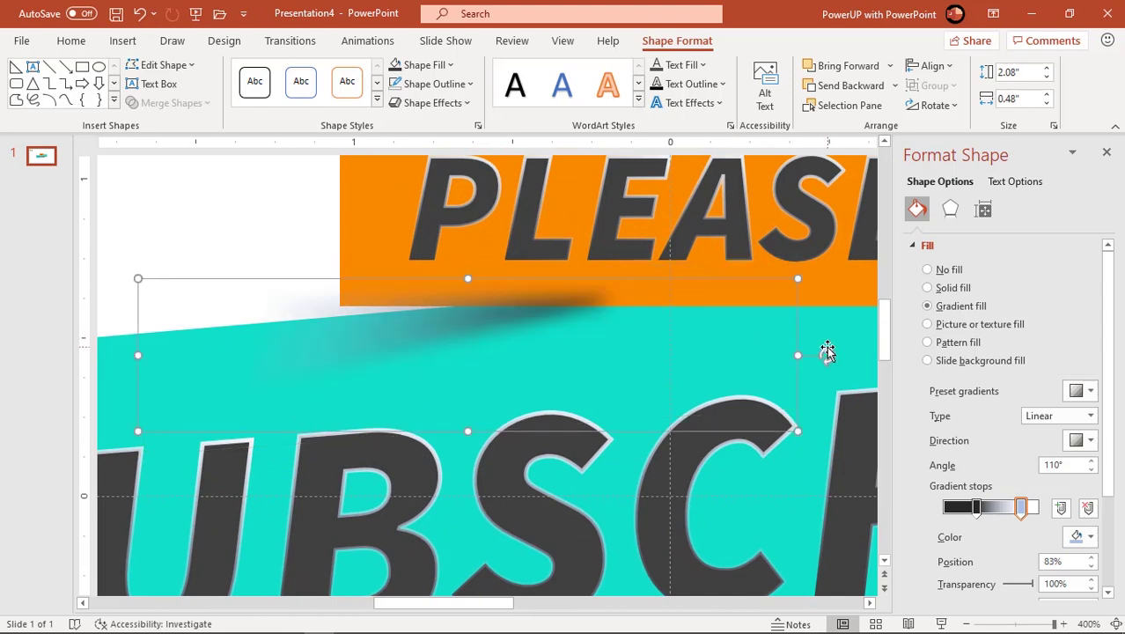
pyautogui.moveTo(494, 324); pyautogui.dragTo(547, 319)
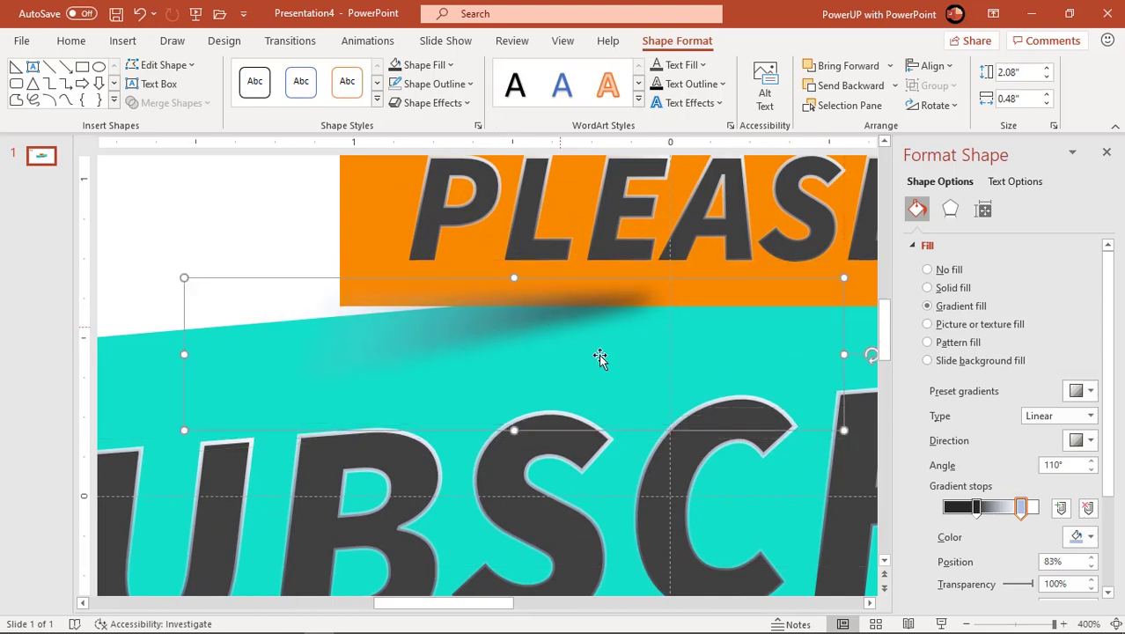
pyautogui.moveTo(976, 508)
pyautogui.mouseDown()
pyautogui.moveTo(1004, 508)
pyautogui.moveTo(985, 508)
pyautogui.mouseUp()
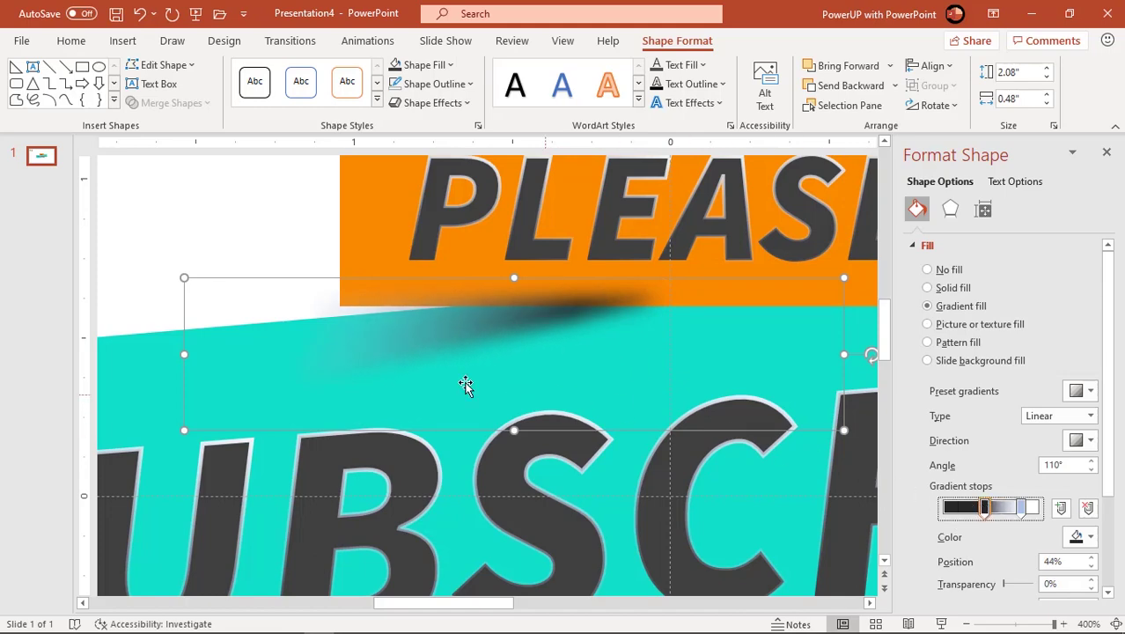
pyautogui.moveTo(184, 353); pyautogui.dragTo(204, 356)
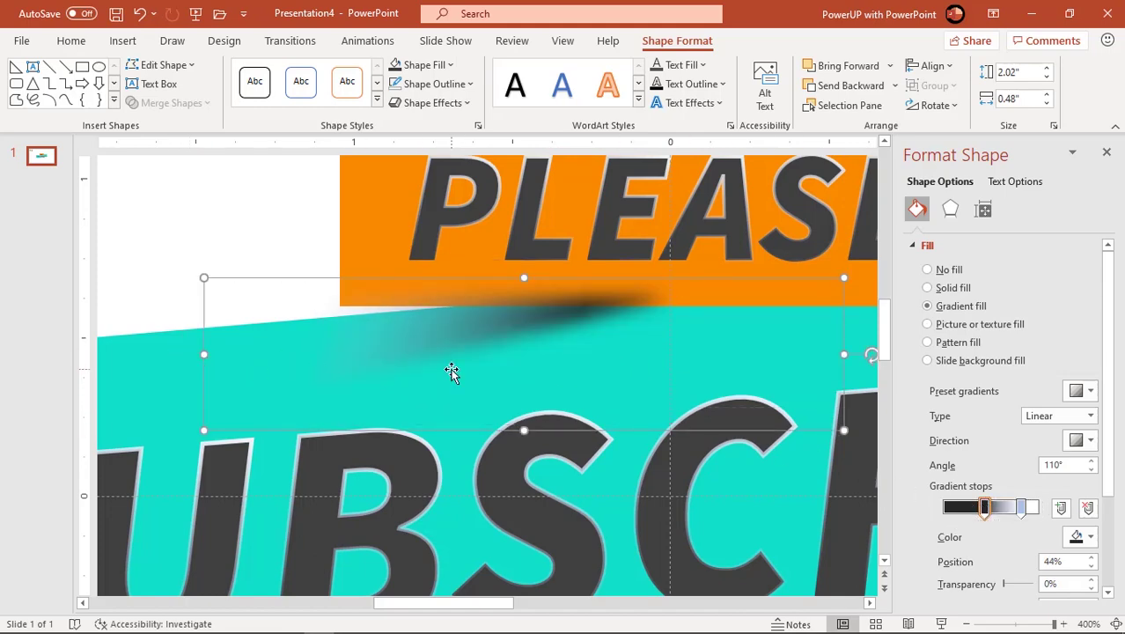
# Duplicate the small shadow, flip the copy horizontally, and place it under the orange rectangle's lower right edge, mirroring the original
pyautogui.scroll(-10, 451, 372)
pyautogui.moveTo(492, 354); pyautogui.dragTo(607, 394)
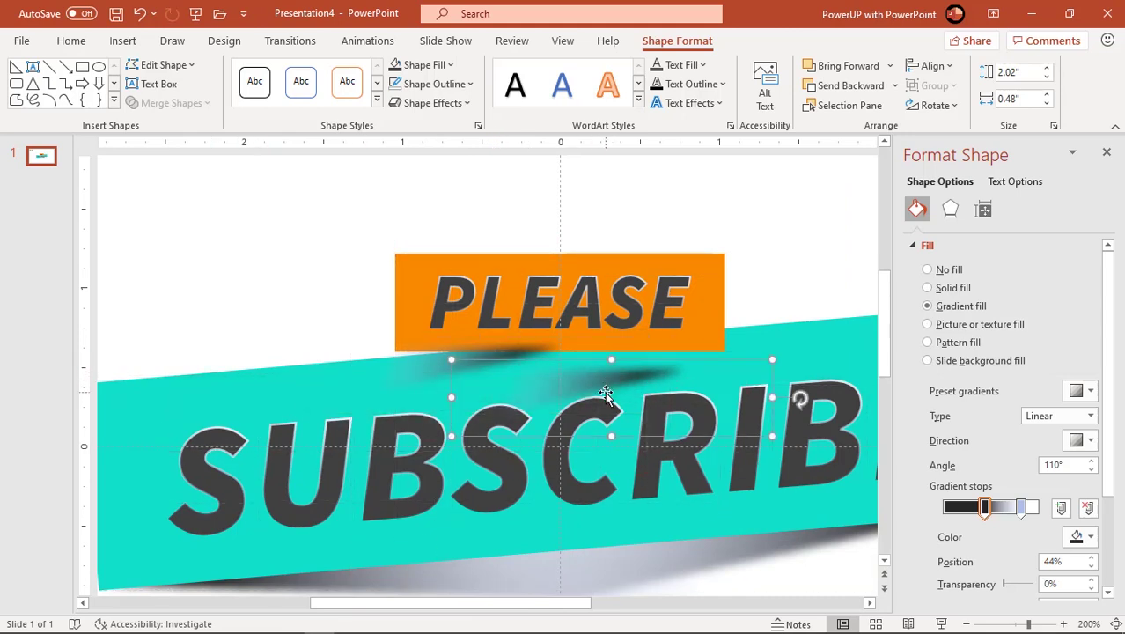
pyautogui.click(933, 104)
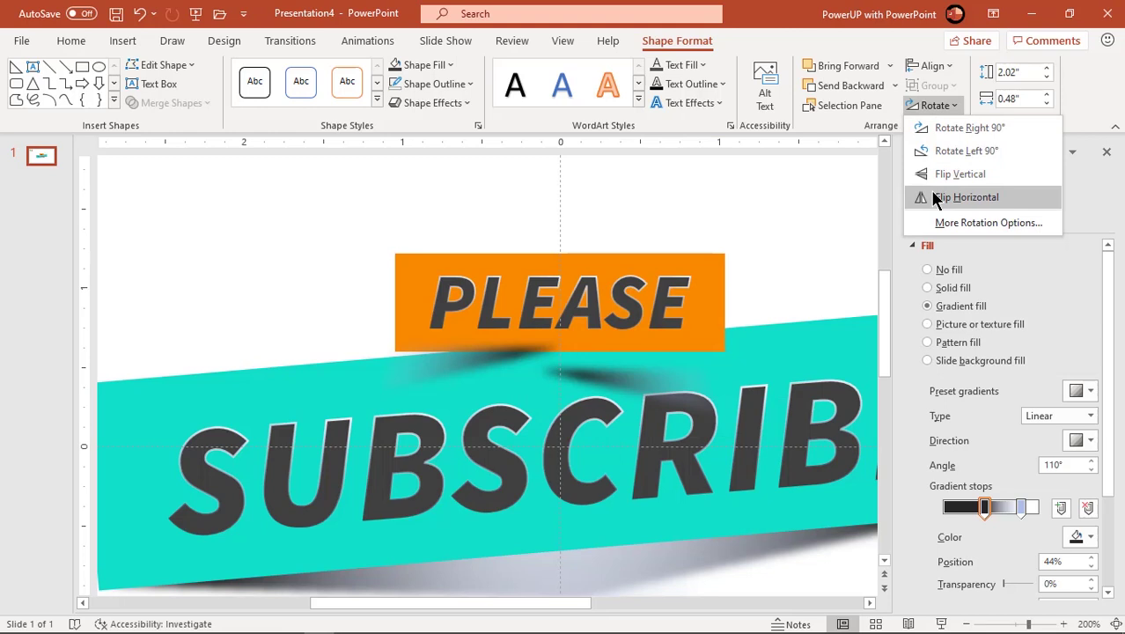
pyautogui.click(934, 195)
pyautogui.moveTo(606, 385); pyautogui.dragTo(626, 358)
pyautogui.click(493, 238)
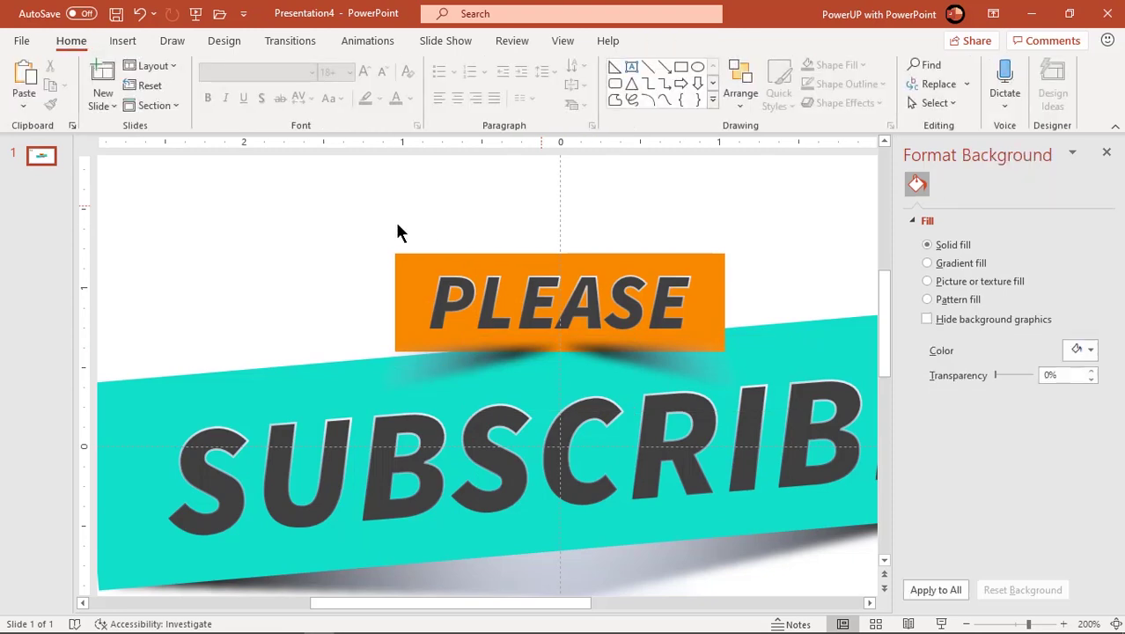
# Bring the orange rectangle and its PLEASE text to the front, above the two small shadows
pyautogui.moveTo(379, 218); pyautogui.dragTo(753, 352)
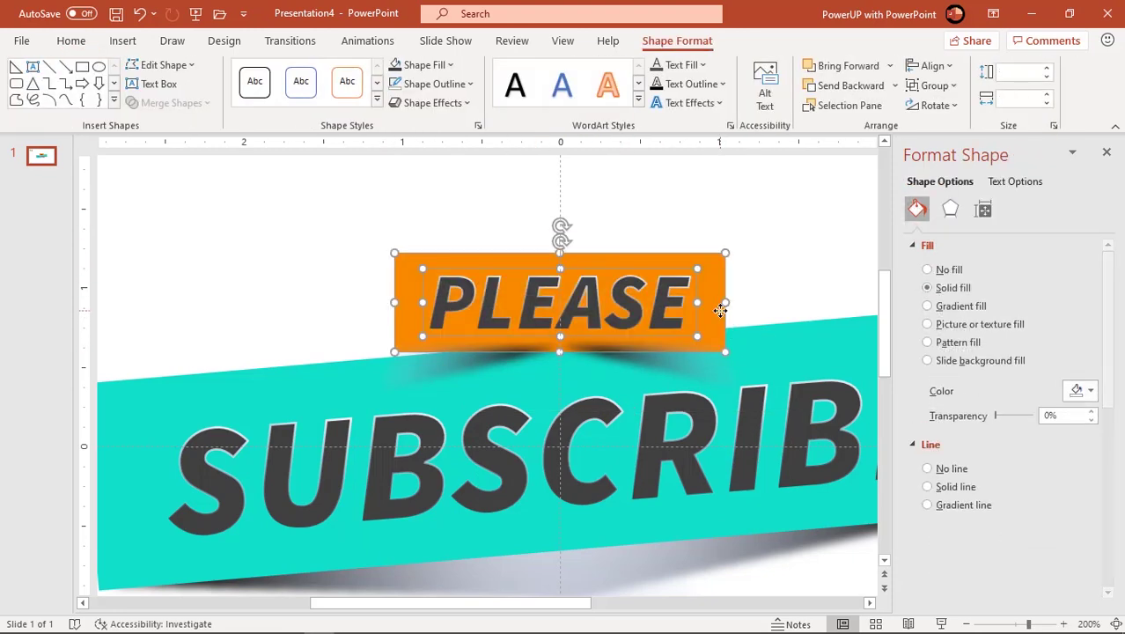
pyautogui.rightClick(719, 310)
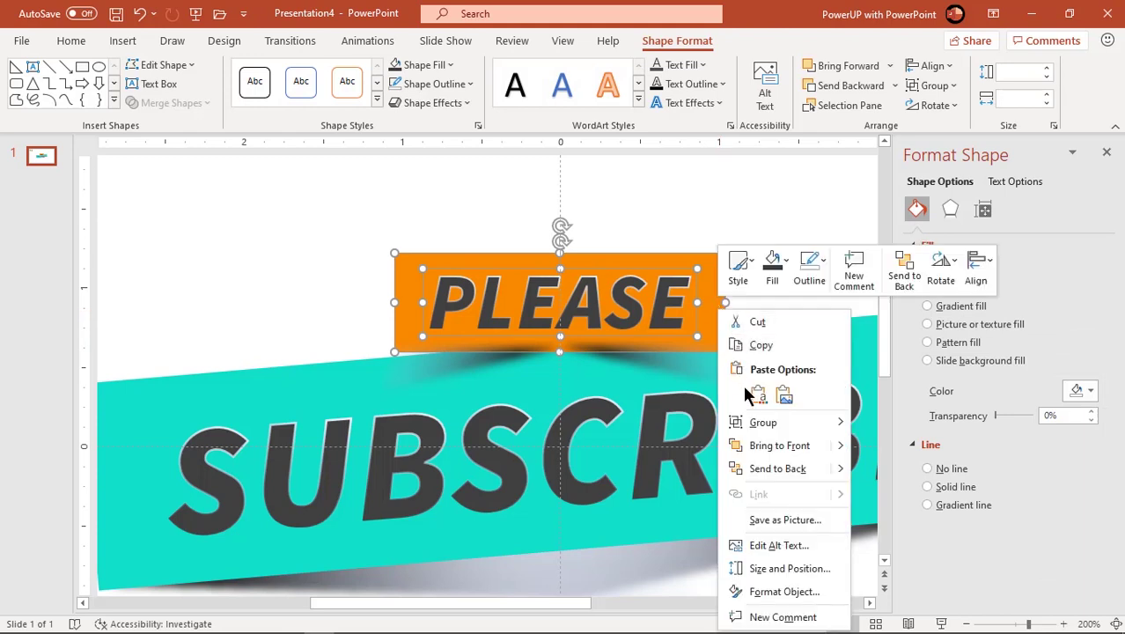
pyautogui.click(758, 447)
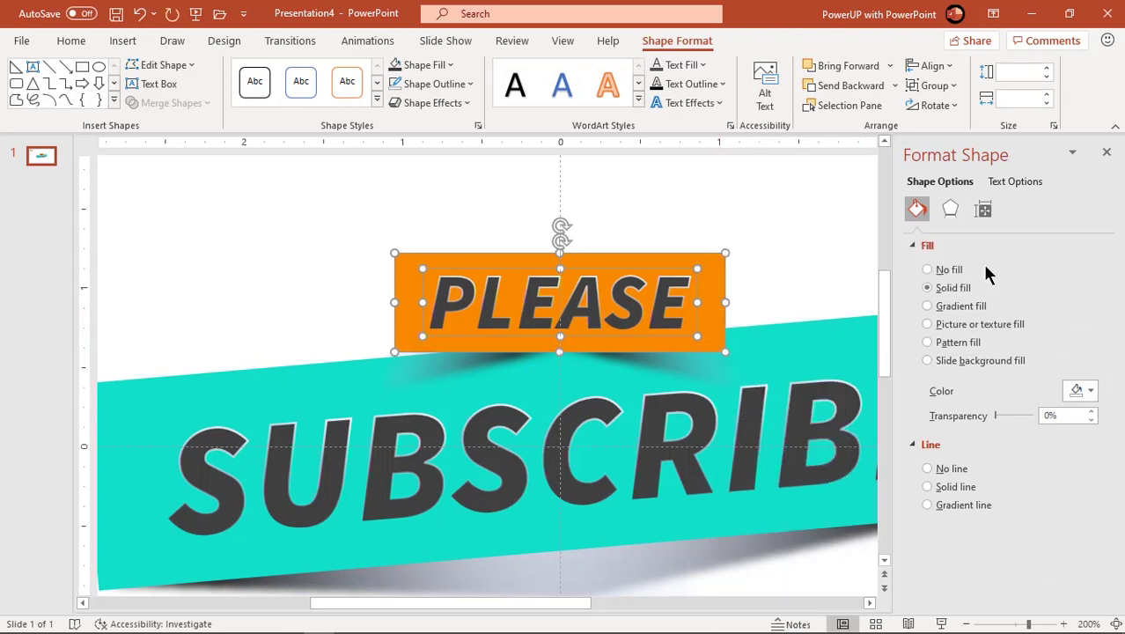
pyautogui.click(1106, 154)
pyautogui.click(829, 306)
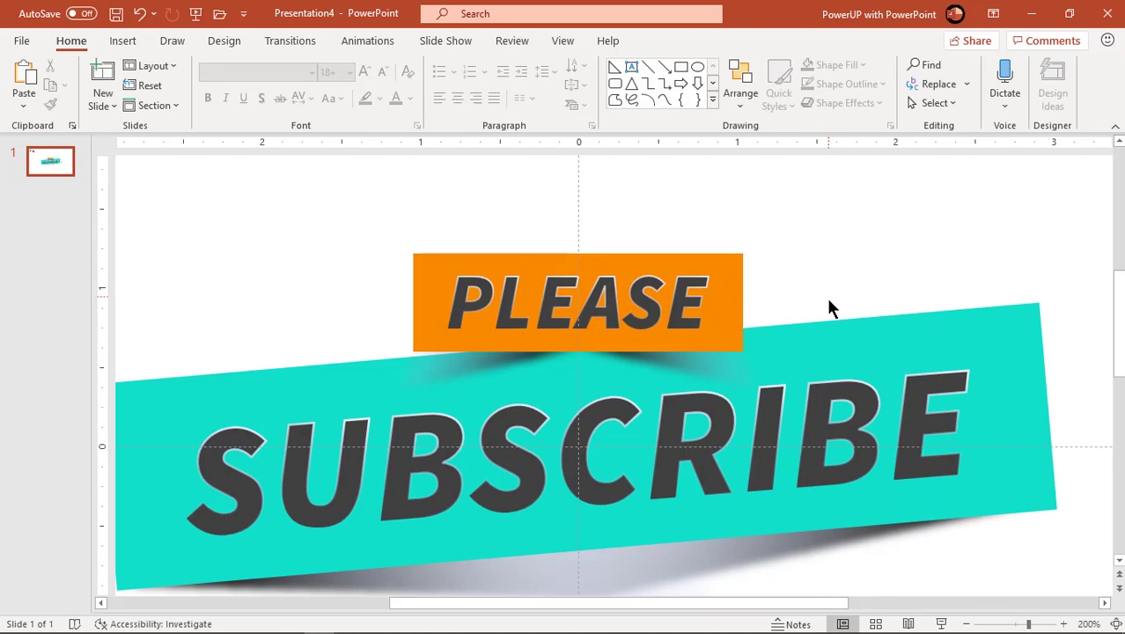
# Move the PowerPoint logo behind the banner's upper left part and enlarge it to about 2.4 times its size
pyautogui.keyDown('ctrl'); pyautogui.scroll(-10, 838, 358); pyautogui.keyUp('ctrl')
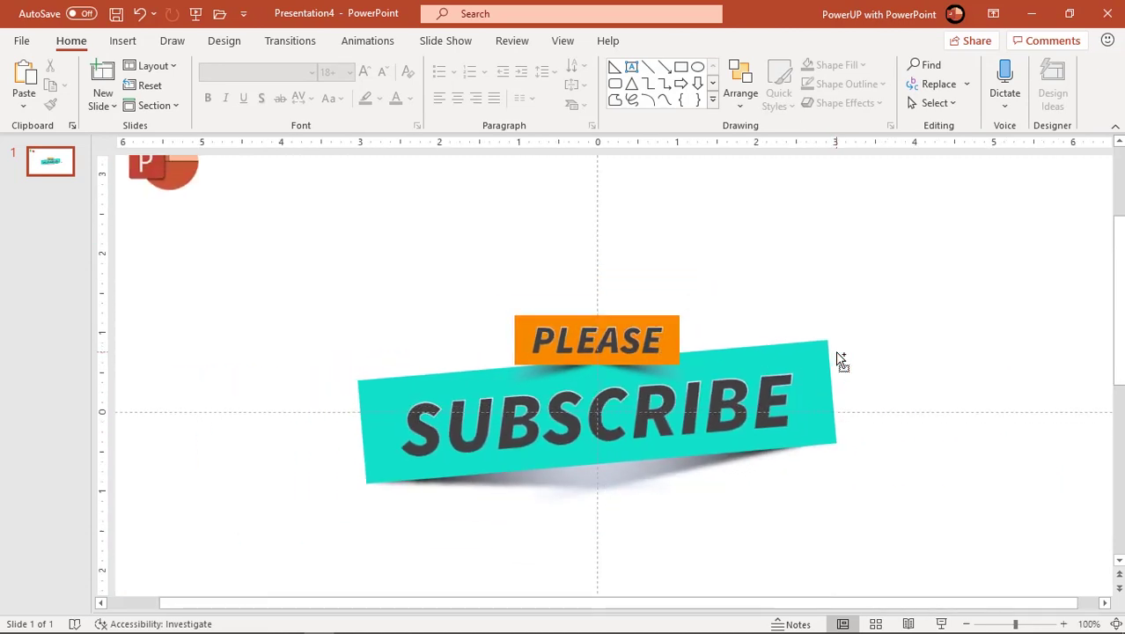
pyautogui.keyDown('ctrl'); pyautogui.scroll(-2, 837, 355); pyautogui.keyUp('ctrl')
pyautogui.moveTo(319, 207); pyautogui.dragTo(537, 345)
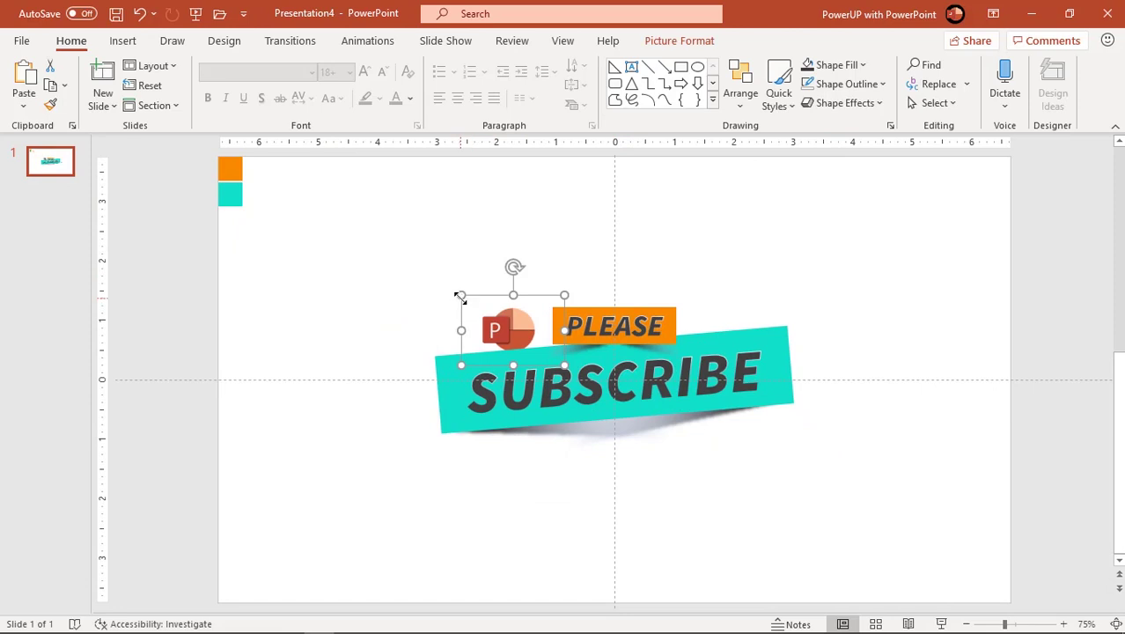
pyautogui.moveTo(460, 296); pyautogui.dragTo(533, 339)
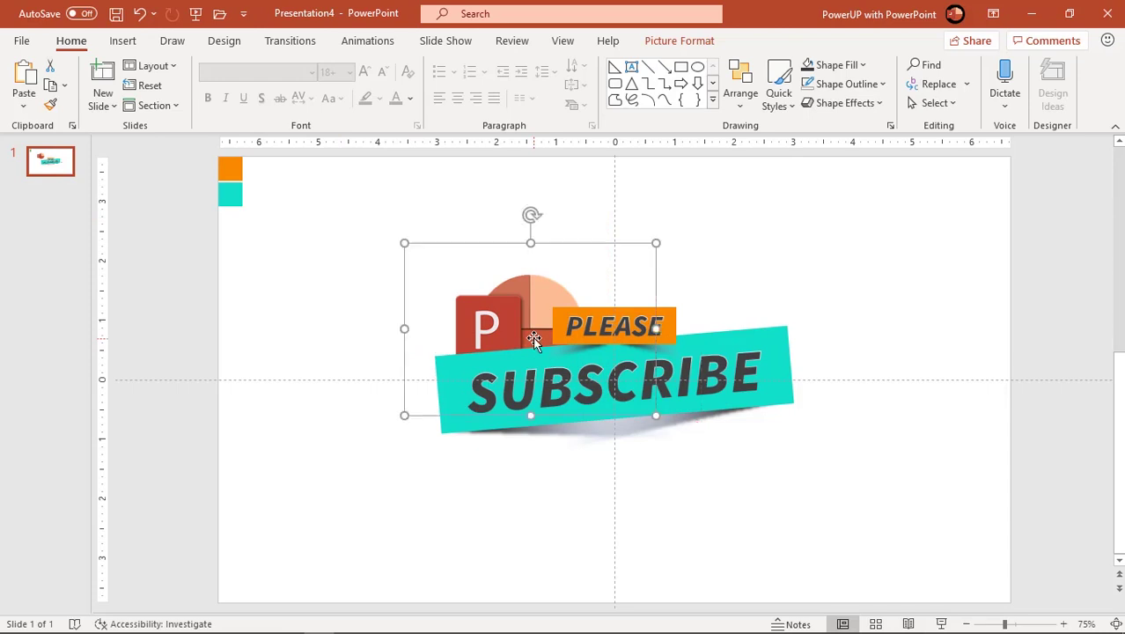
# Give the PowerPoint logo an outer shadow offset to the top left, with a 10 pt blur
pyautogui.rightClick(533, 319)
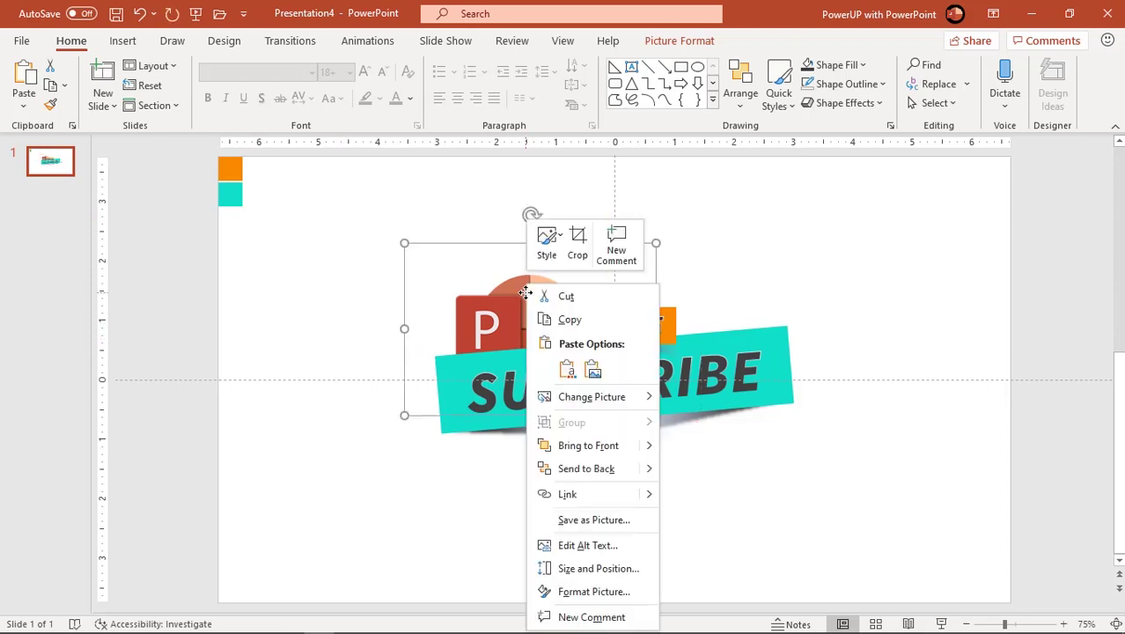
pyautogui.click(585, 592)
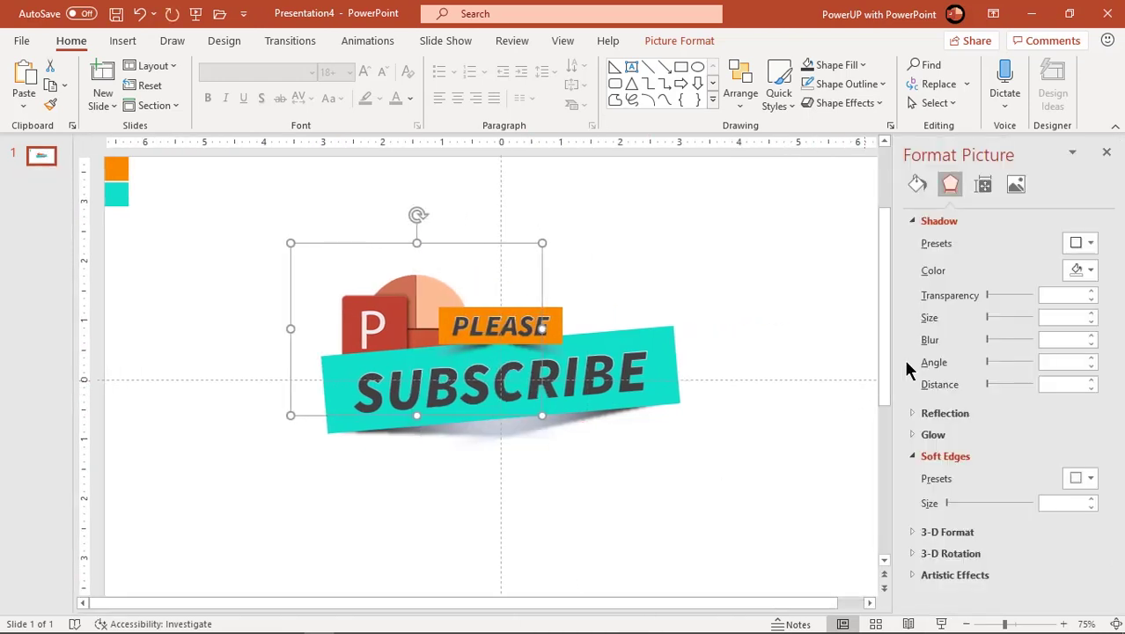
pyautogui.click(1089, 244)
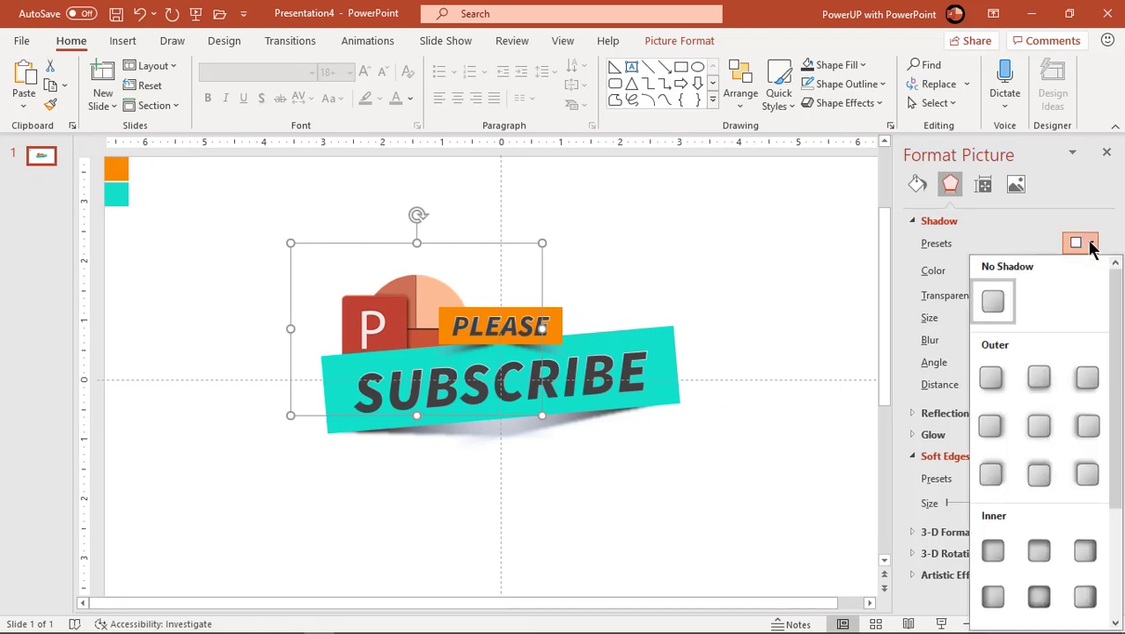
pyautogui.click(1088, 473)
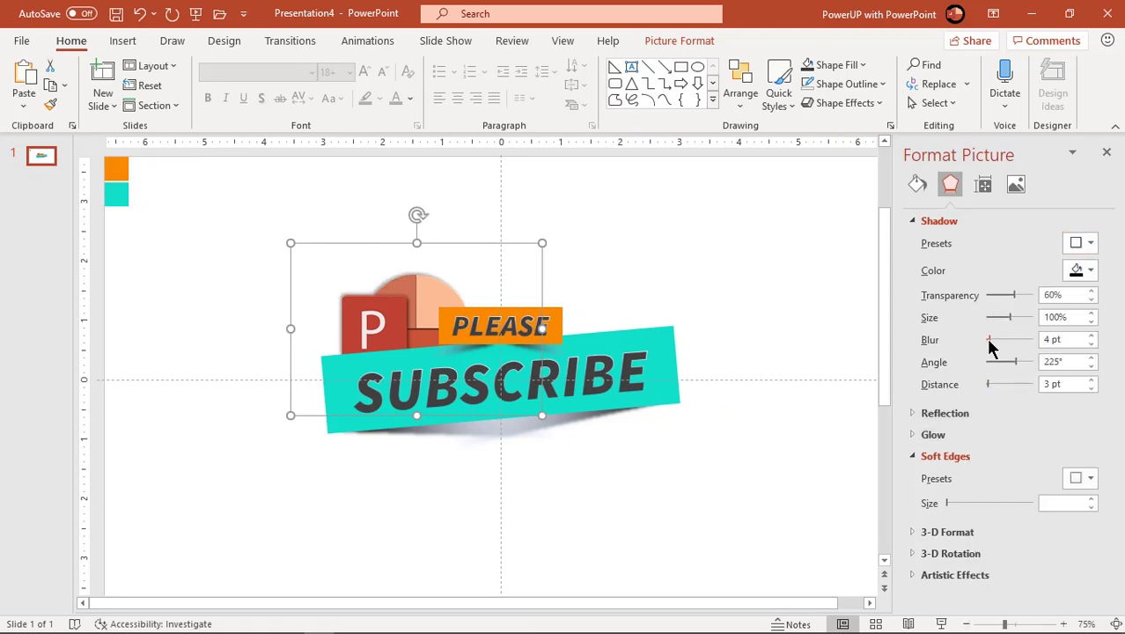
pyautogui.moveTo(991, 346); pyautogui.dragTo(992, 346)
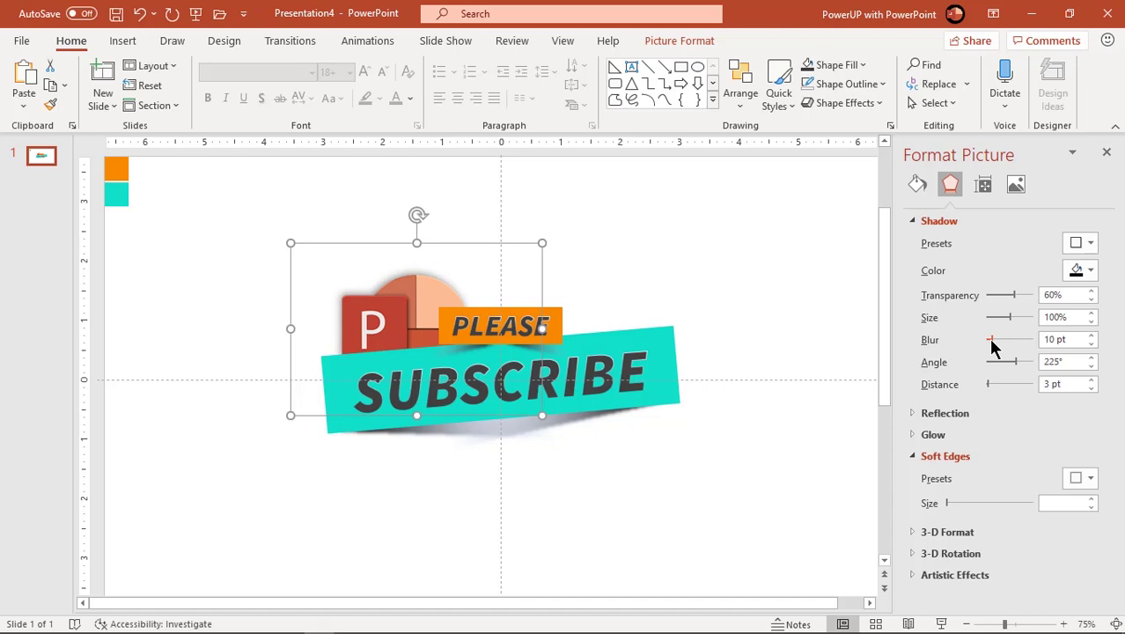
# Apply a pattern fill with the large grid pattern to the slide background
pyautogui.click(802, 279)
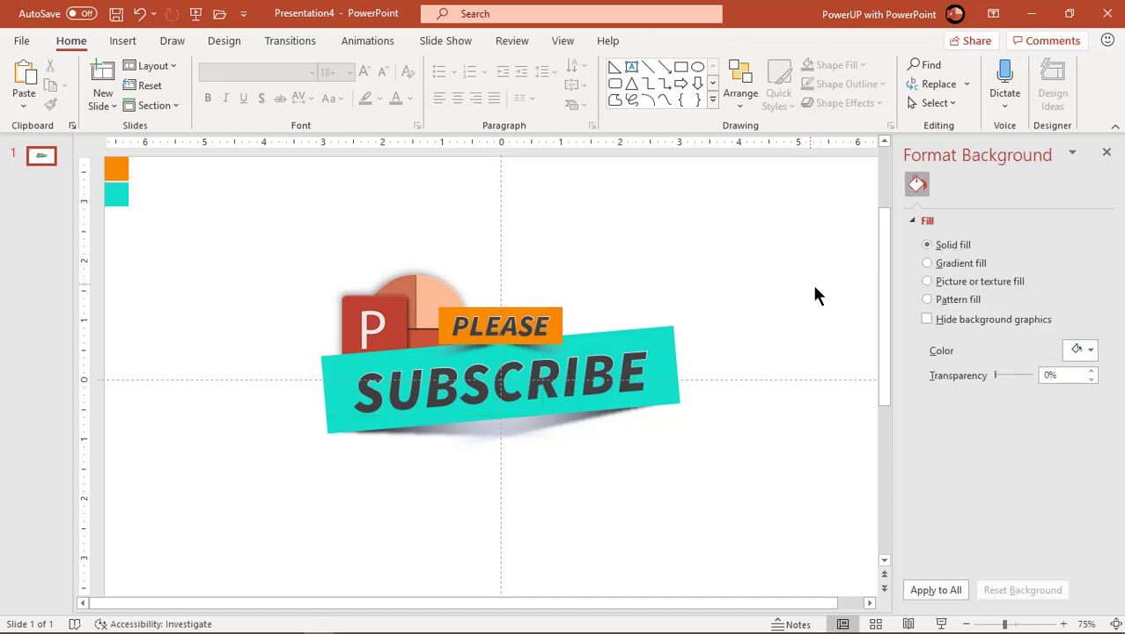
pyautogui.click(957, 301)
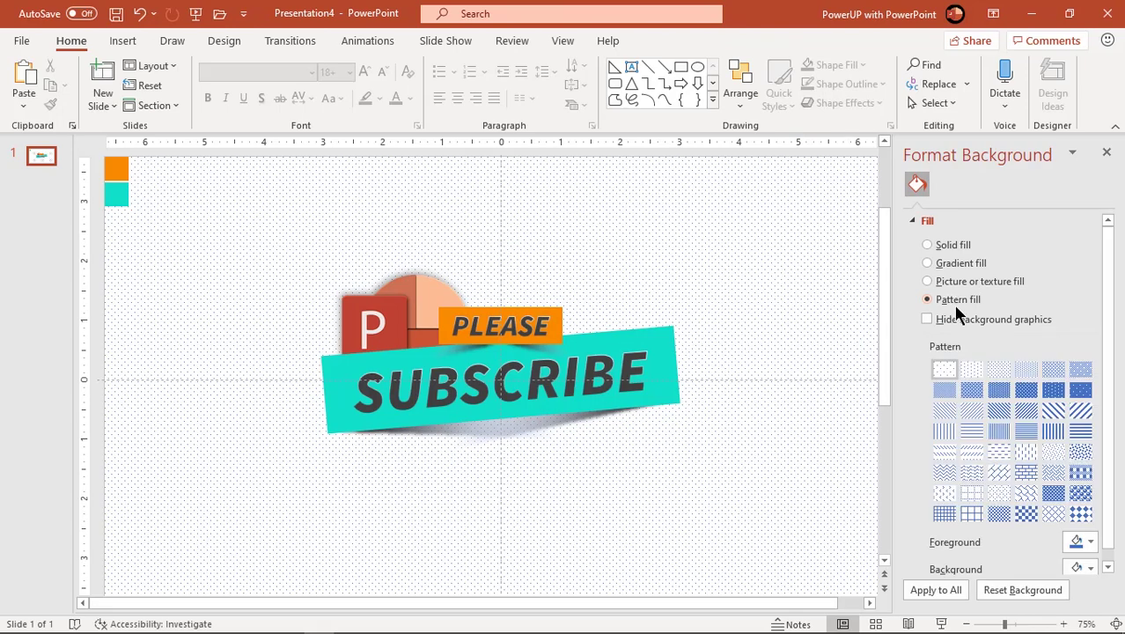
pyautogui.click(972, 514)
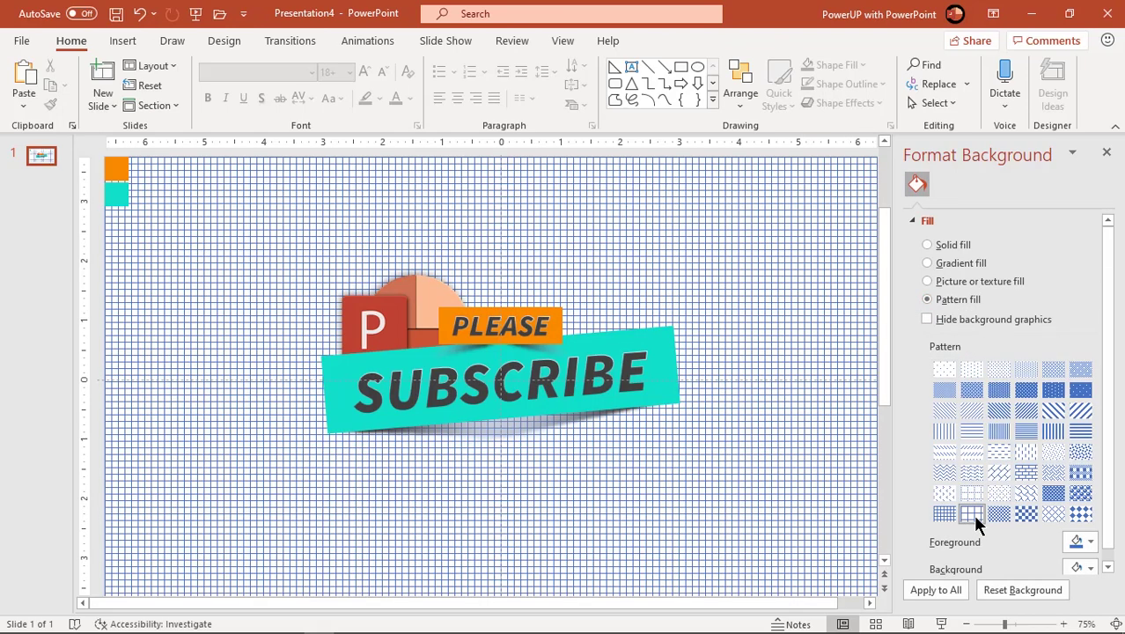
pyautogui.scroll(-1, 1107, 452)
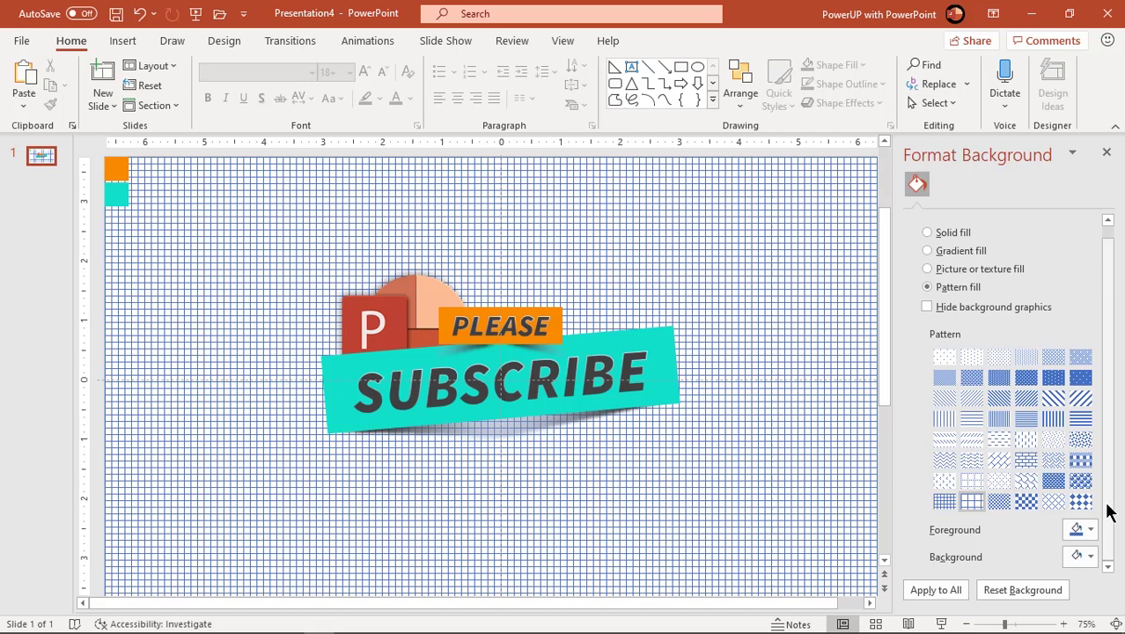
# Color the background grid pattern with the lightest gray shade of white as background and a light gray foreground
pyautogui.click(1087, 557)
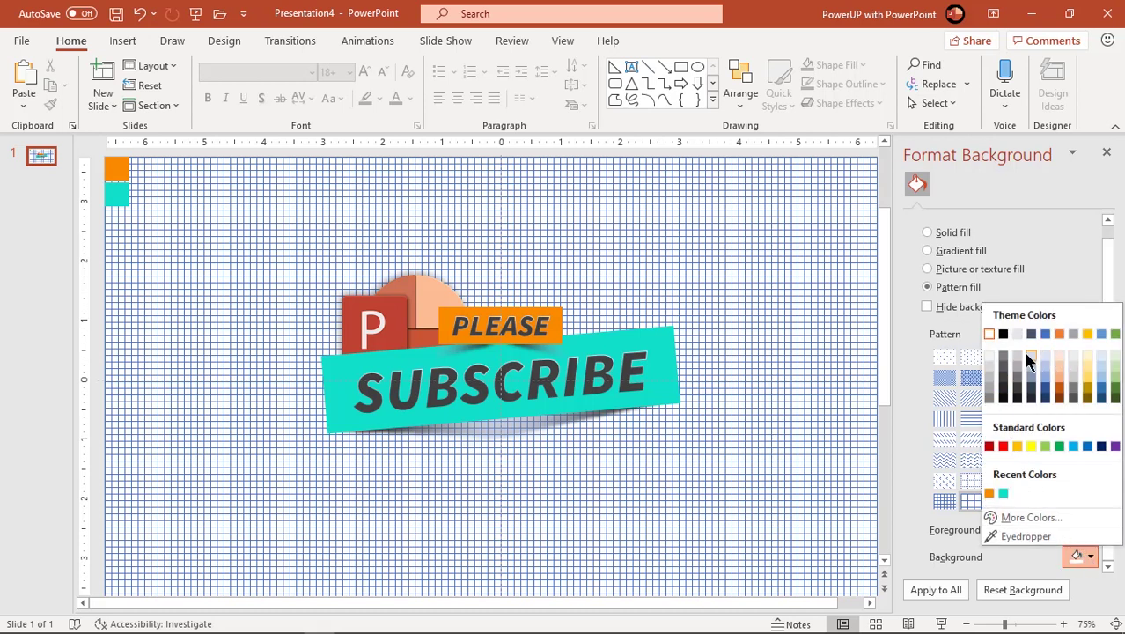
pyautogui.click(991, 356)
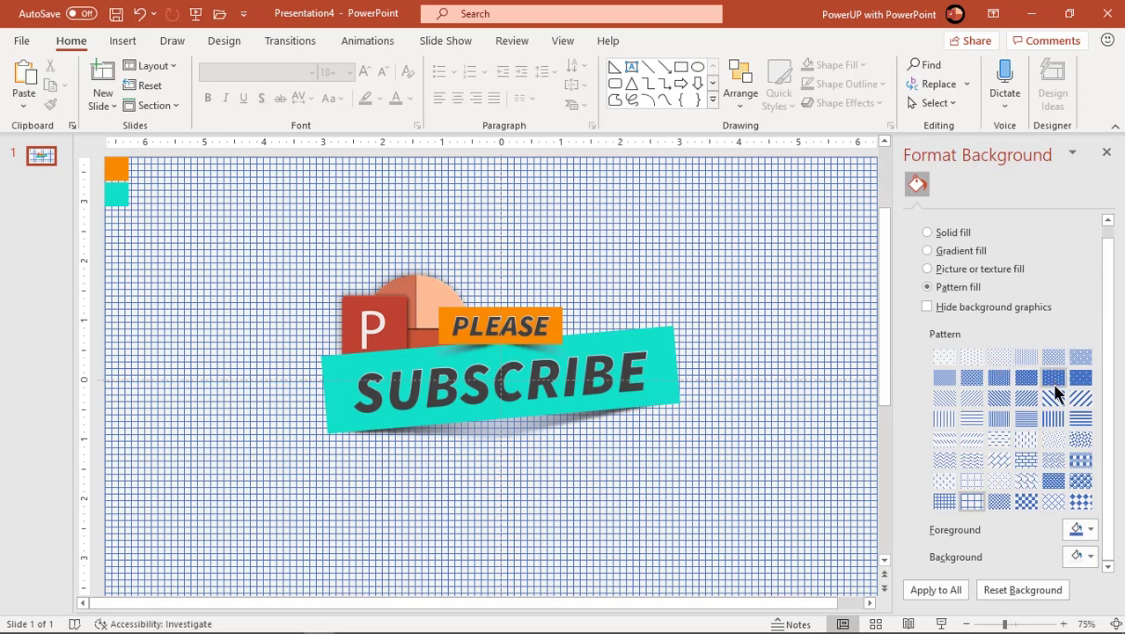
pyautogui.click(1088, 529)
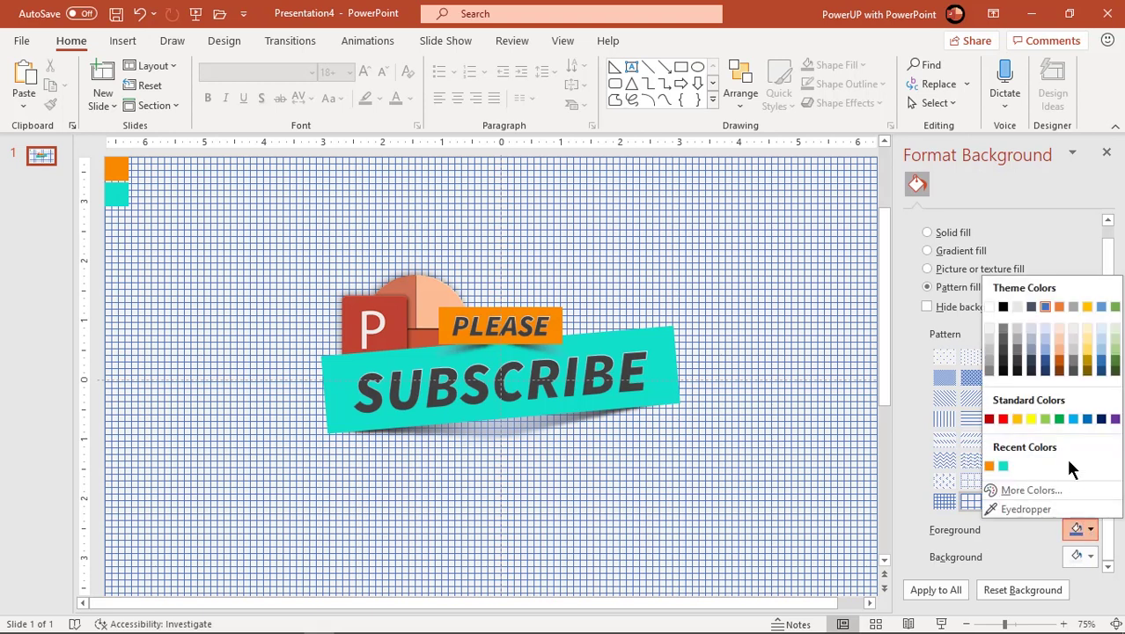
pyautogui.click(1071, 340)
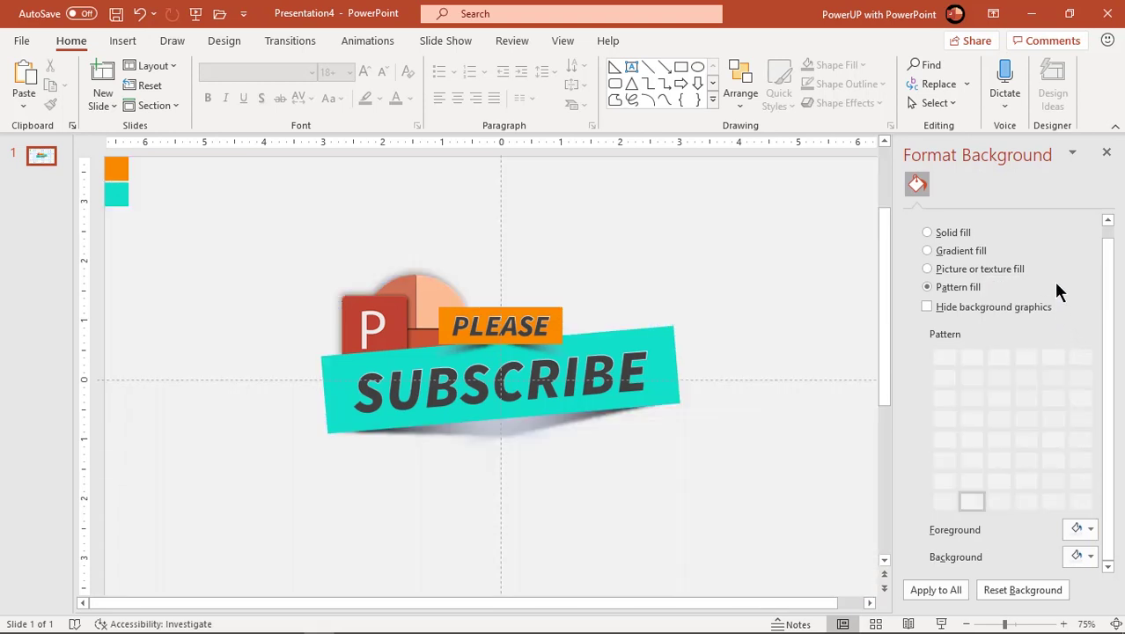
pyautogui.click(1106, 152)
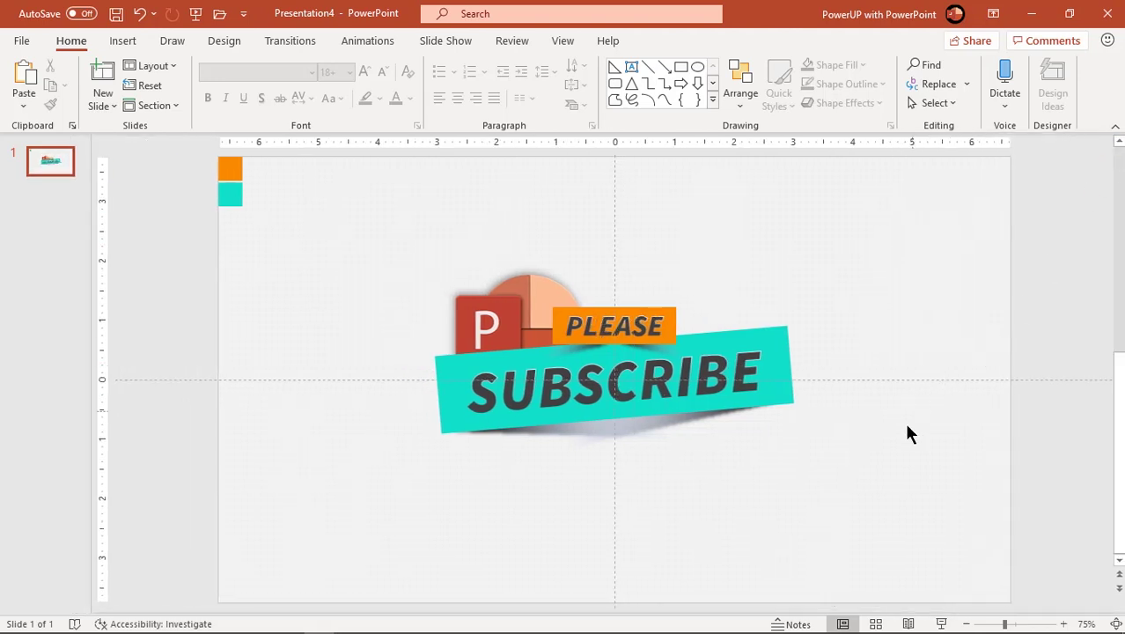
# Delete the orange and teal color swatches from the slide's upper left corner
pyautogui.moveTo(315, 221); pyautogui.dragTo(213, 147)
pyautogui.press('Delete')
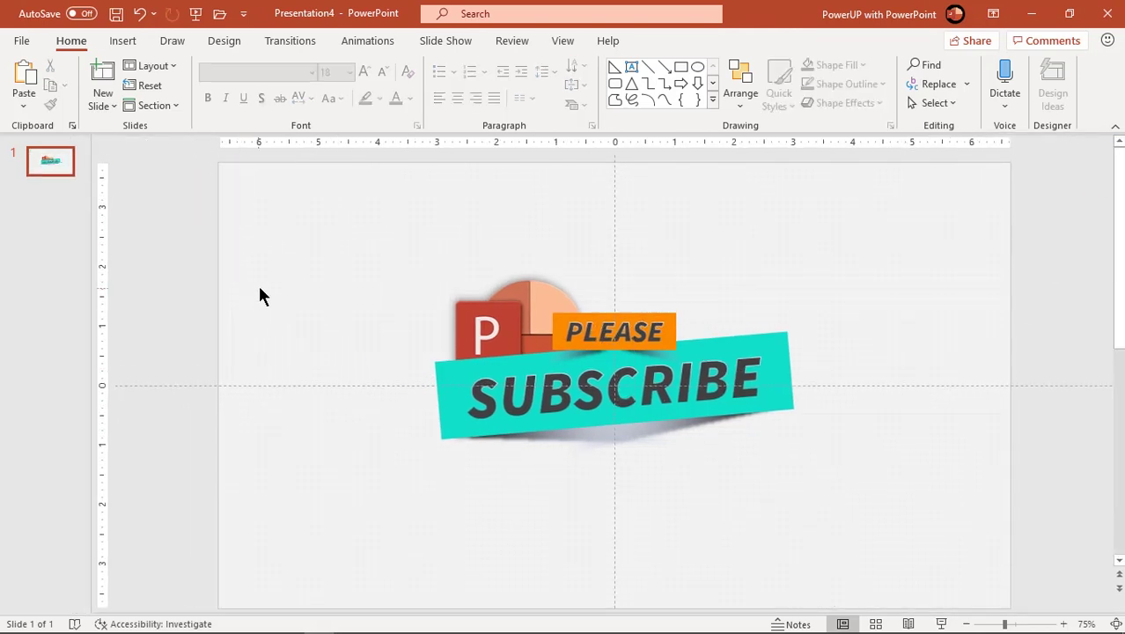